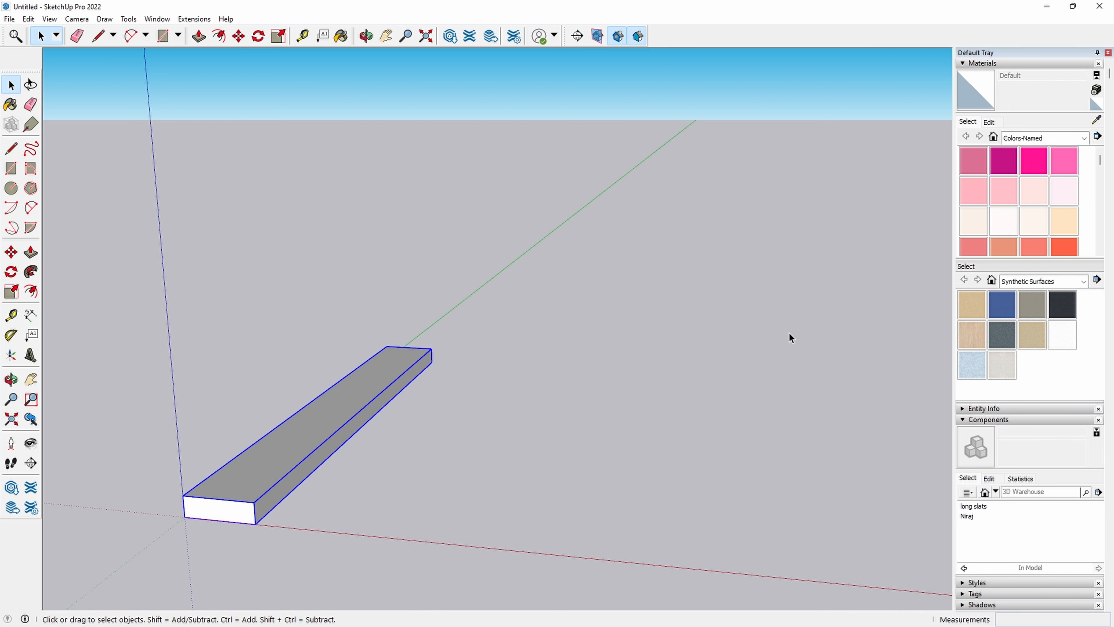
Step: Copy the slat 3" along the red axis and multiply the copy x4 to form a row of five slats
key("m")
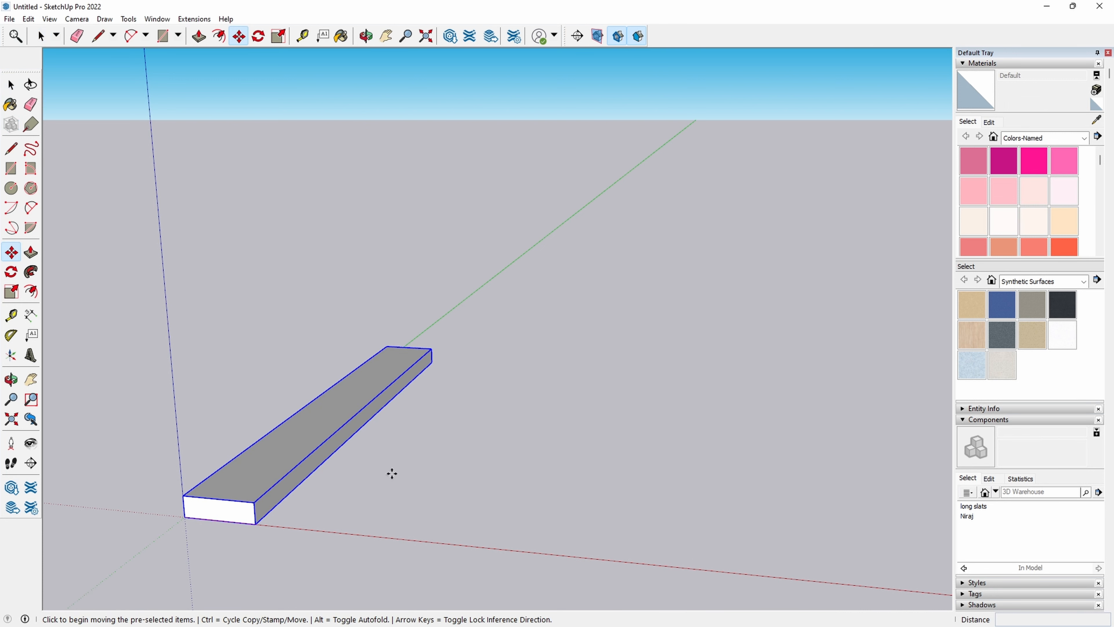
left_click(258, 523)
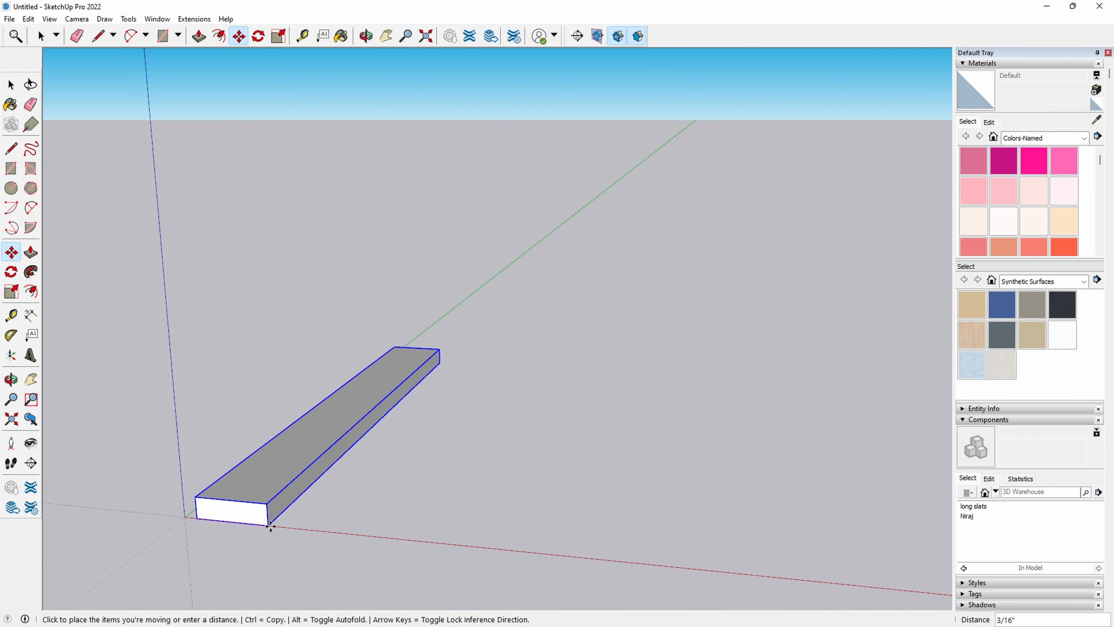
key("ctrl")
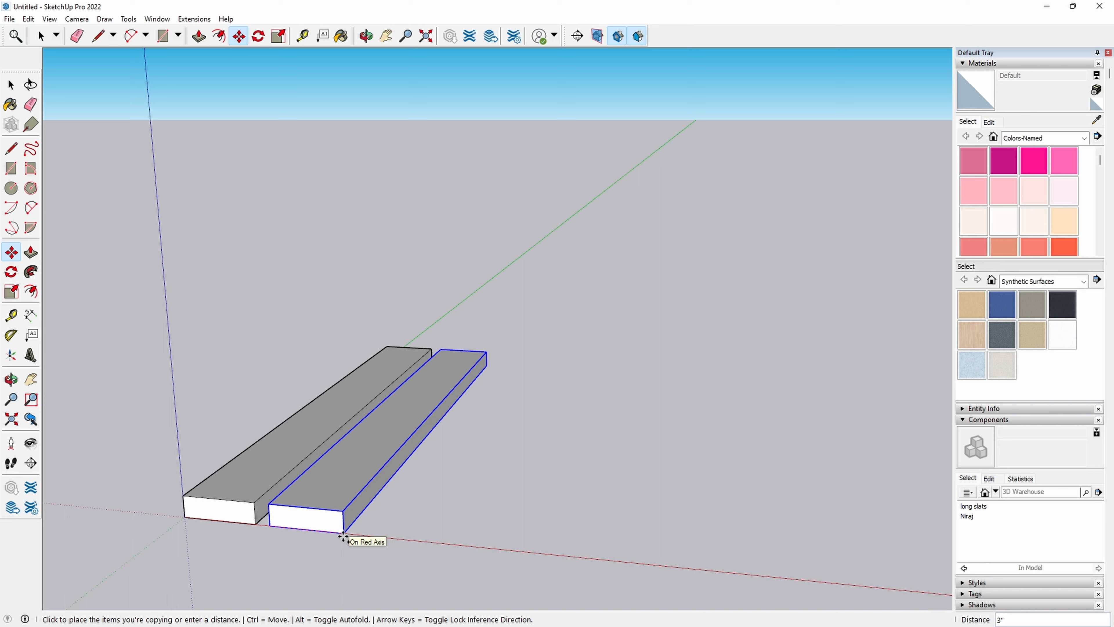
left_click(343, 535)
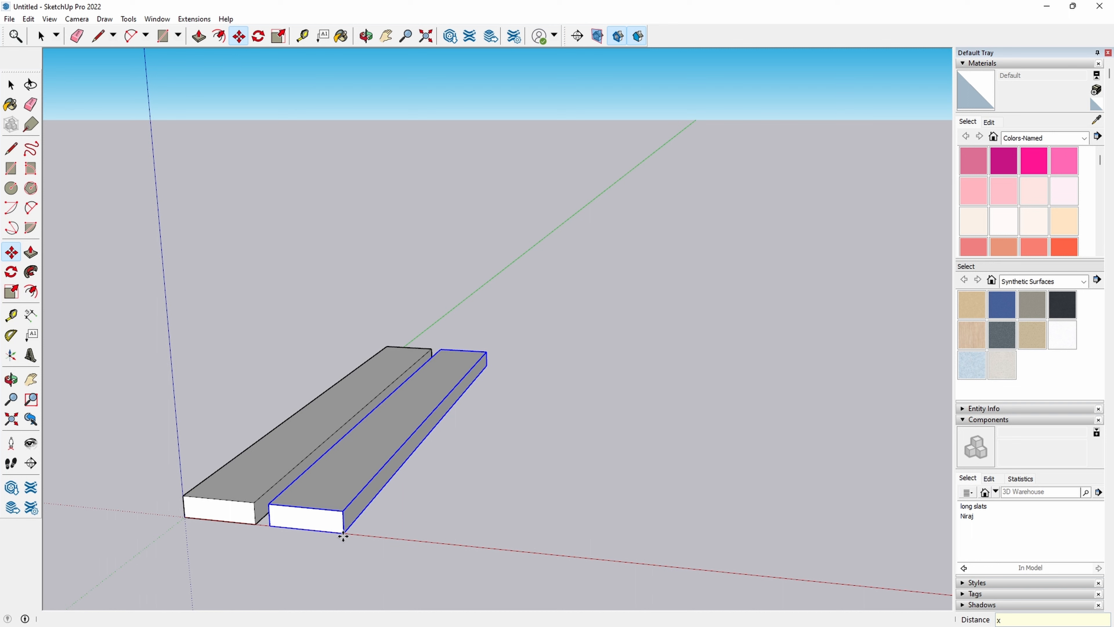
key("Return")
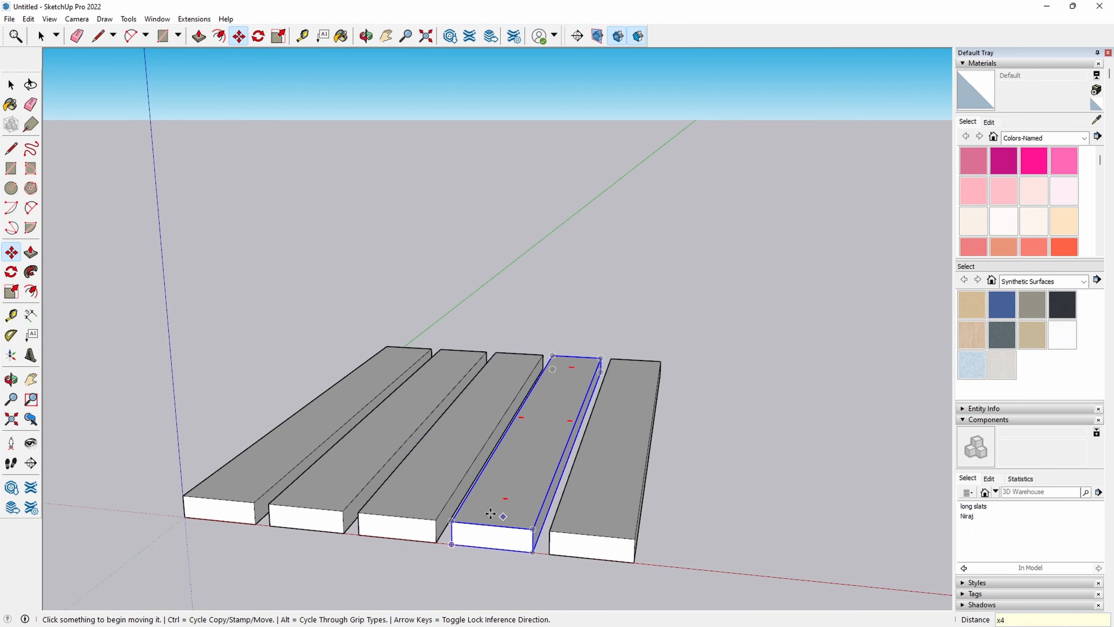
Step: Measure the overall width across the row of slats from outer corner to outer corner
key("t")
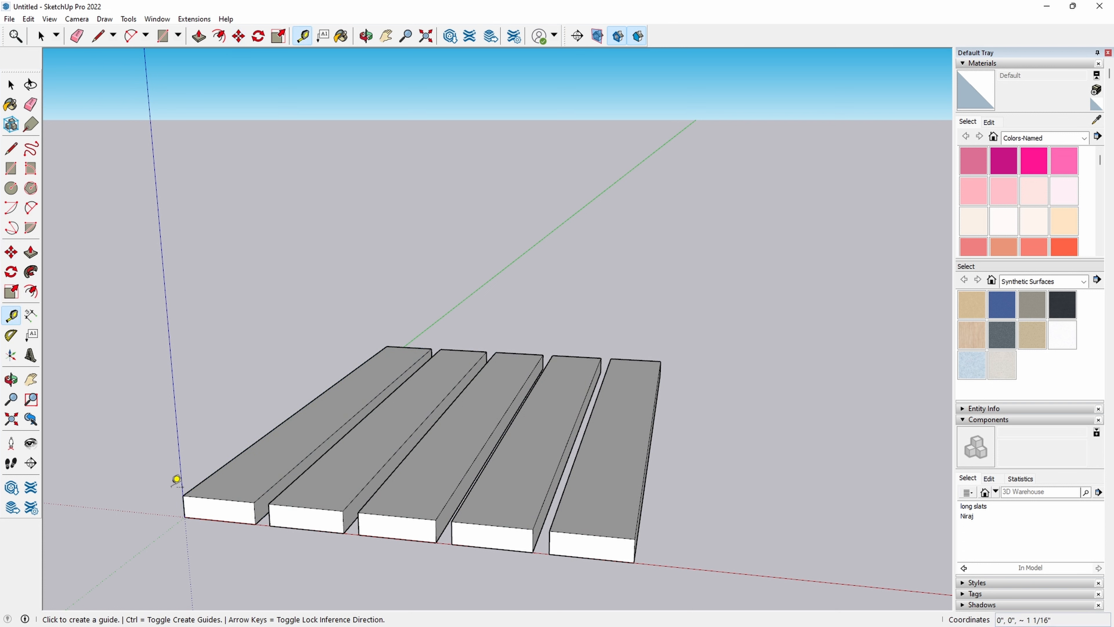
left_click(182, 495)
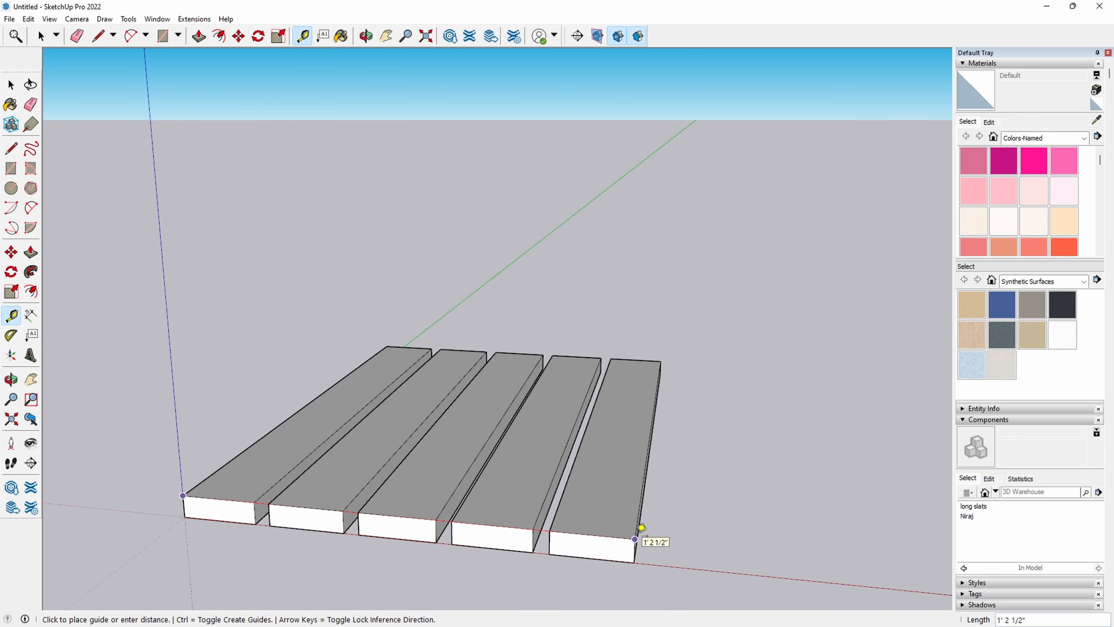
scroll(642, 528, "down", 3)
key("o")
left_click_drag(642, 540, 838, 399)
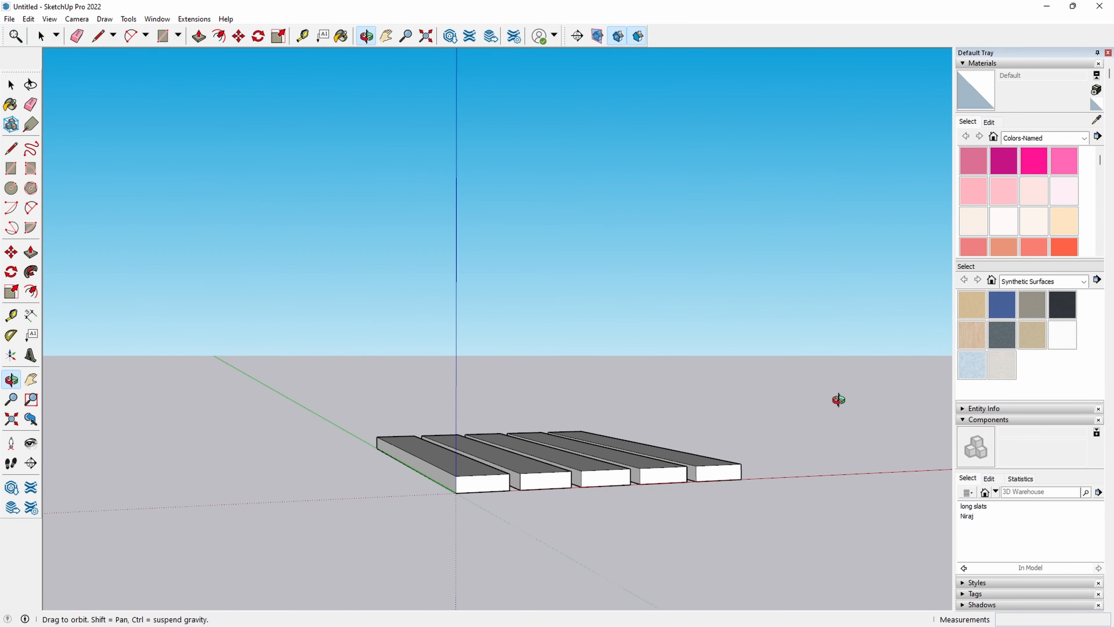
middle_click_drag(838, 399, 829, 431)
key("space")
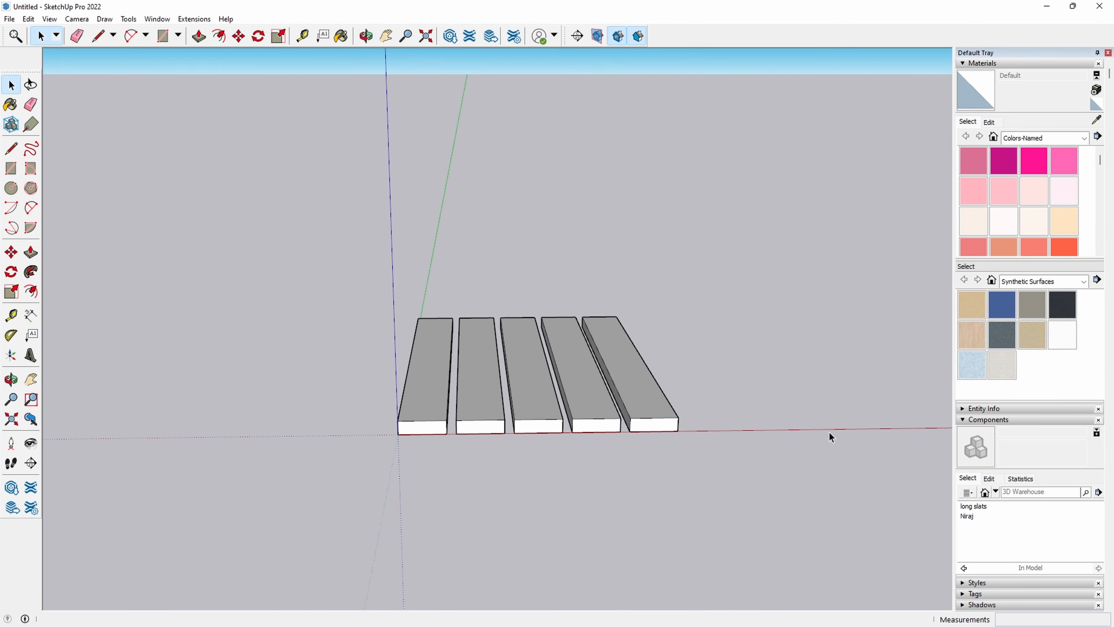
Step: Draw a 1' 2 1/2" by 2 1/2" upright rectangle across the slats' front ends and extrude it outward .75"
middle_click_drag(599, 456, 601, 466)
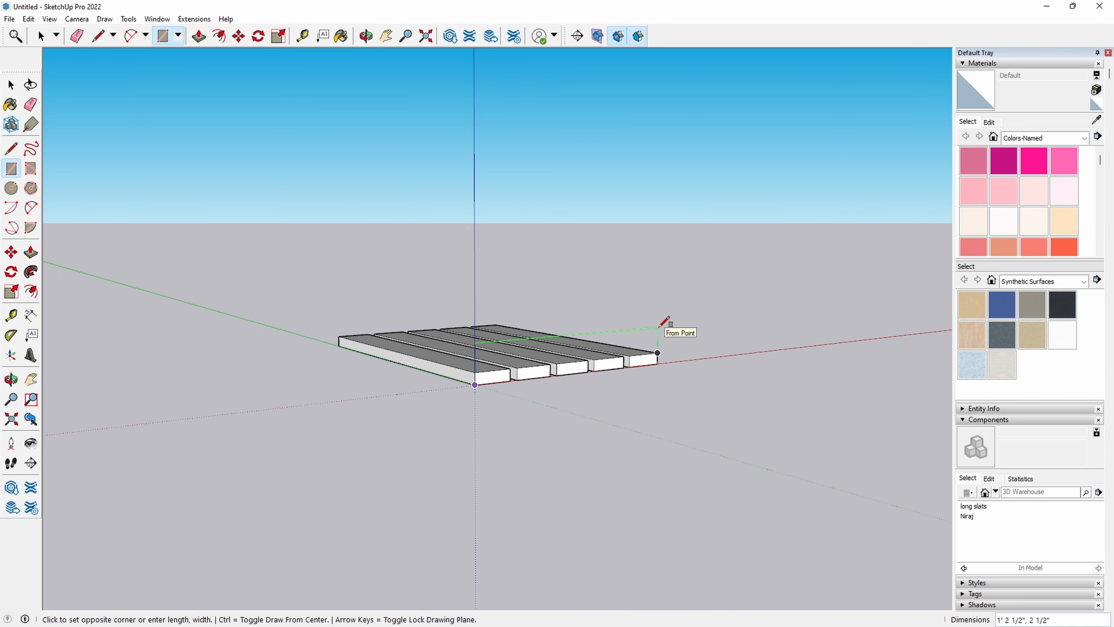
left_click(659, 327)
key("p")
left_click(598, 350)
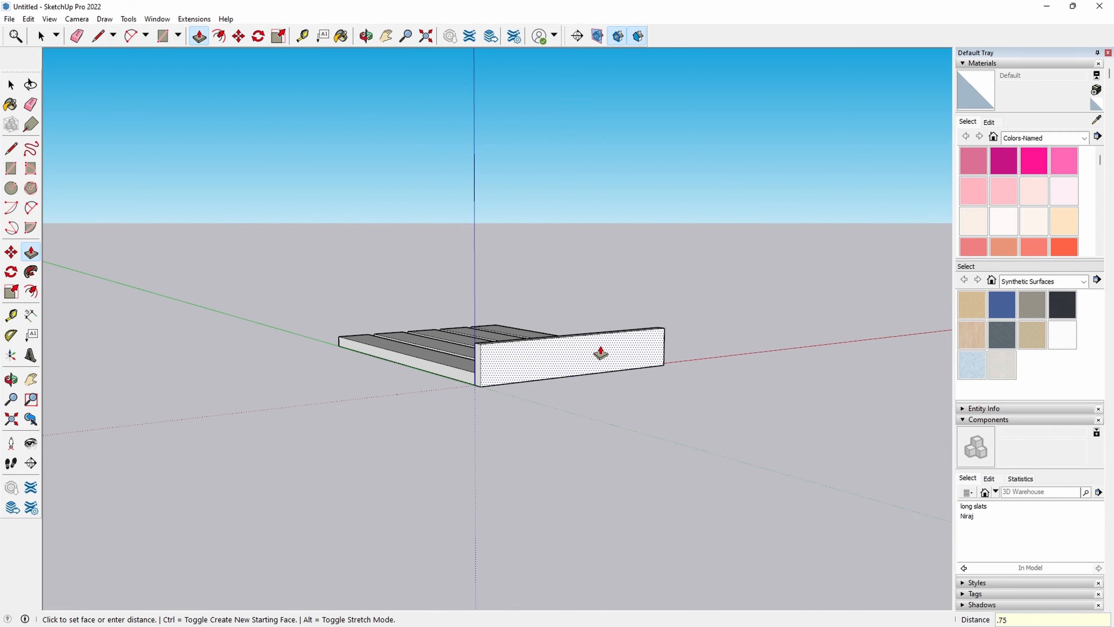
key("Return")
key("space")
Step: Turn the whole end board into a component named "end boards"
scroll(554, 389, "up", 3)
middle_click_drag(415, 374, 600, 464)
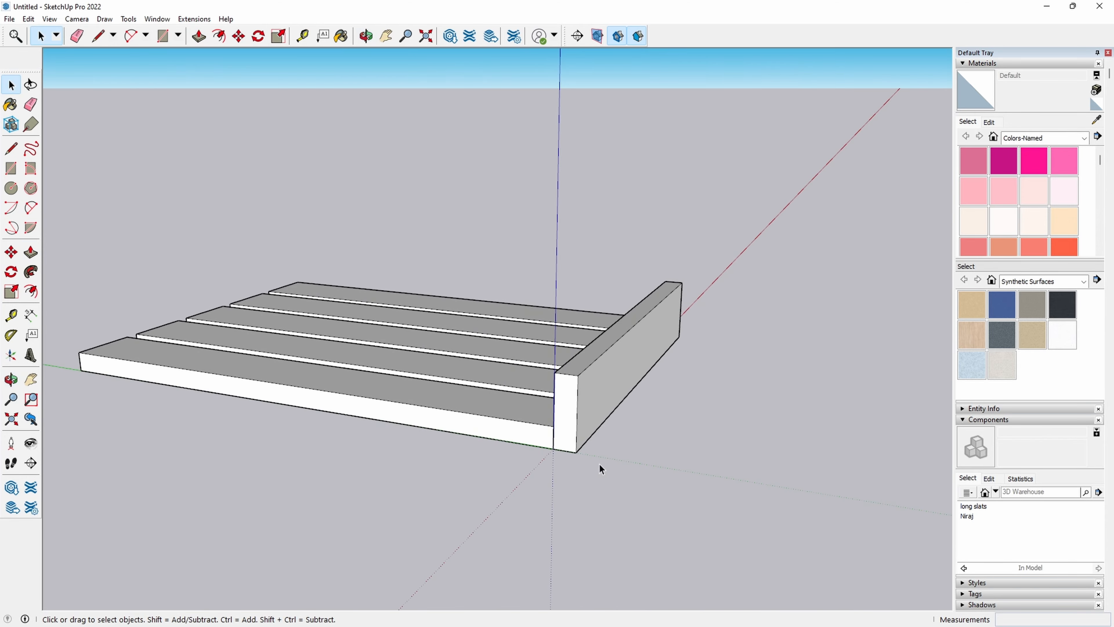
middle_click_drag(706, 351, 628, 484)
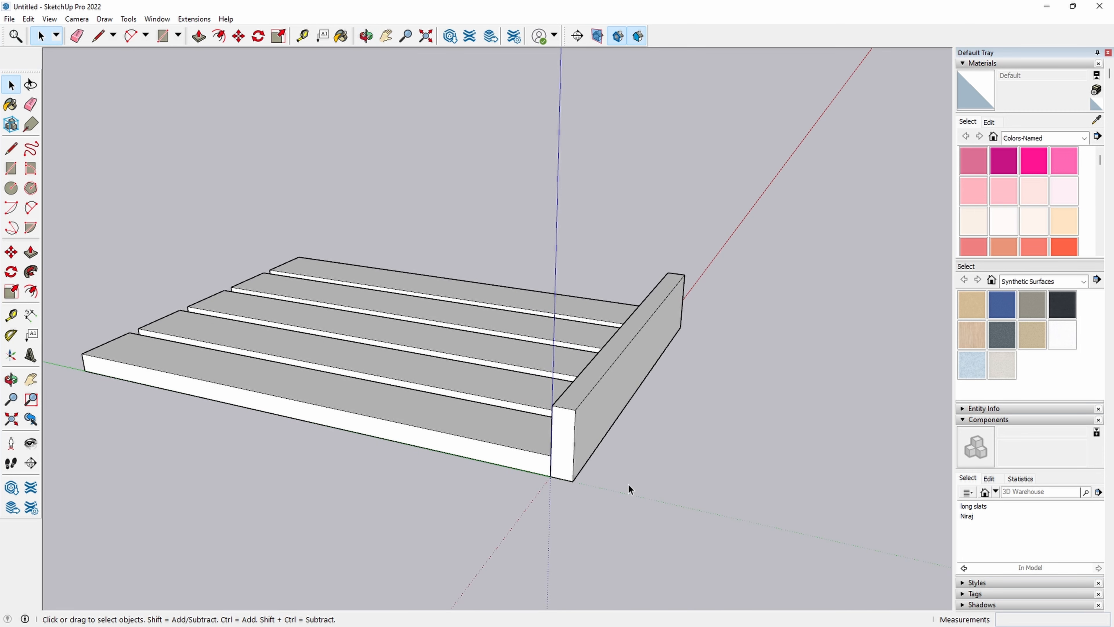
triple_click(584, 423)
right_click(584, 423)
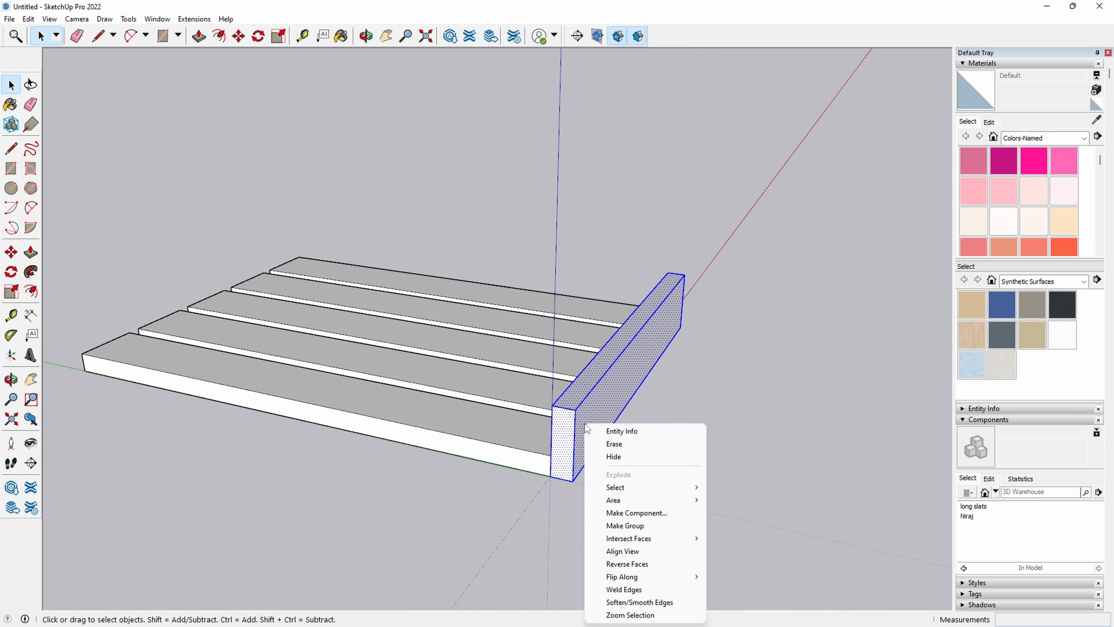
left_click(647, 514)
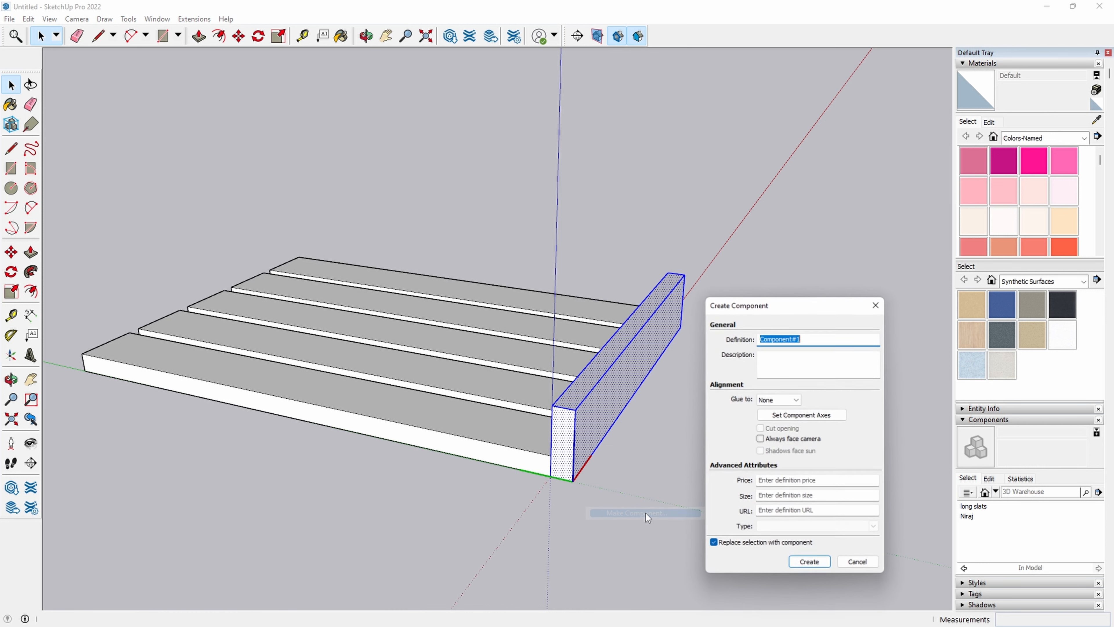
type("end boards")
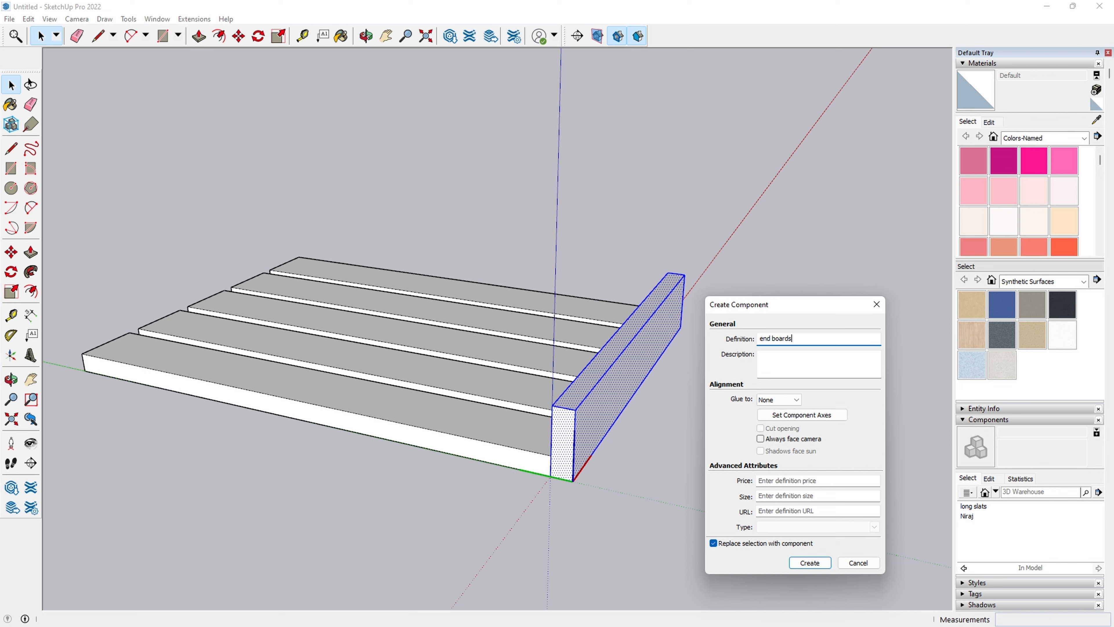
key("Return")
Step: Copy the end board 2 1/2" straight up onto itself and multiply it into four stacked copies
key("m")
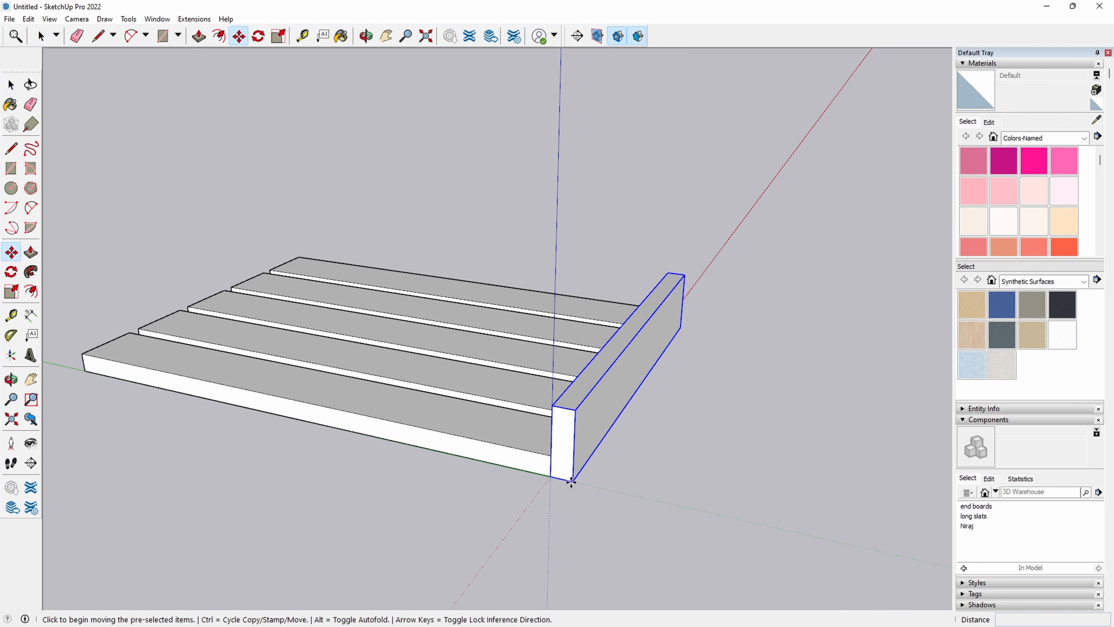
left_click(570, 482)
key("ctrl")
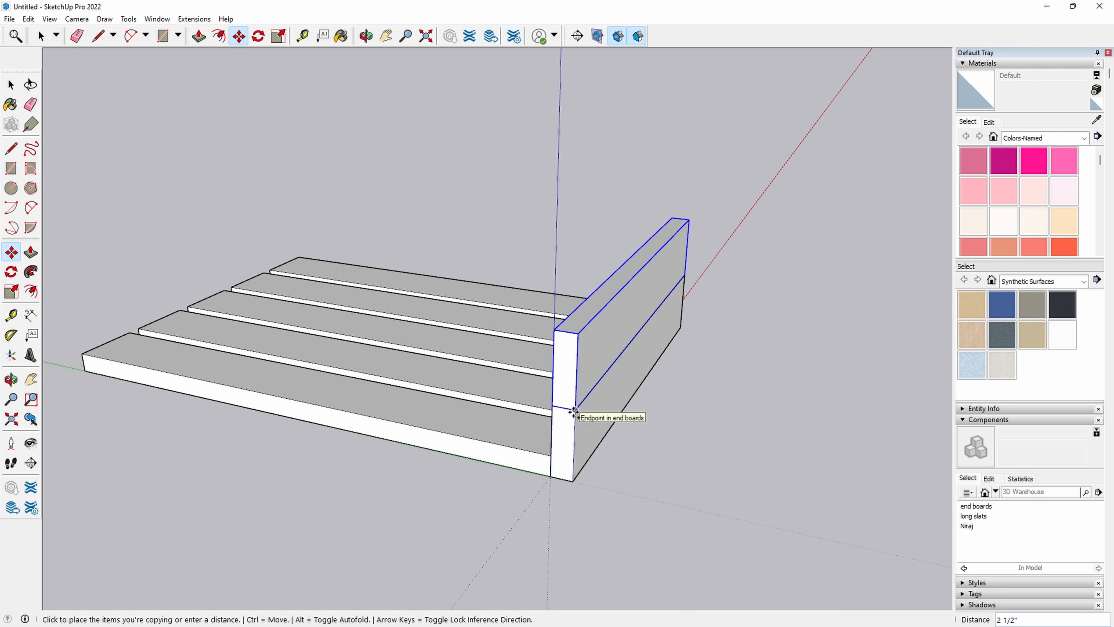
left_click(573, 412)
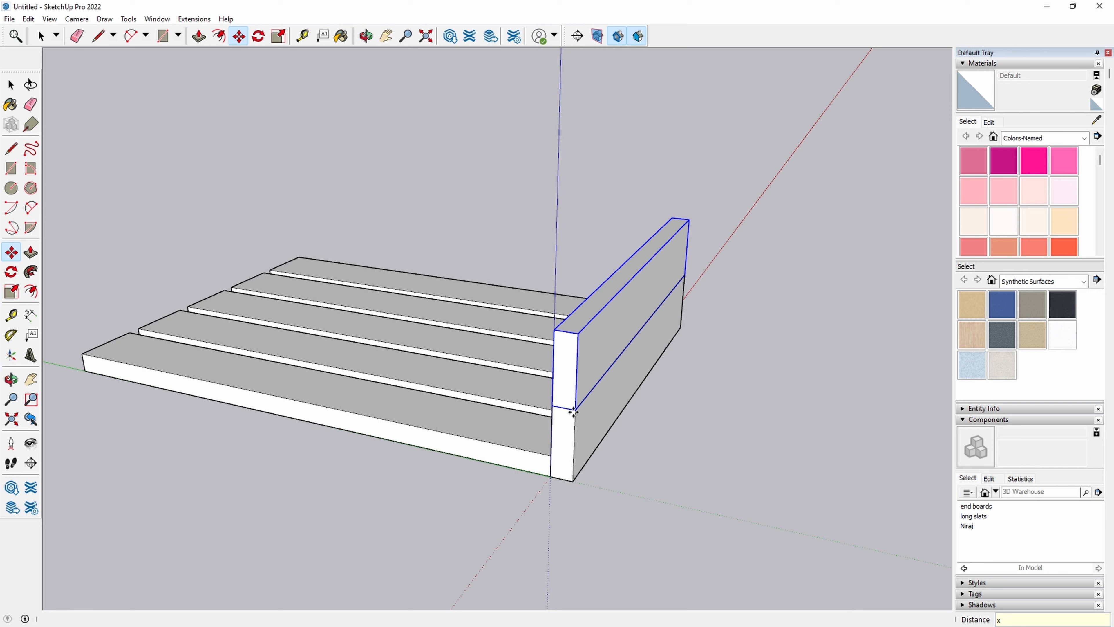
key("Return")
Step: Measure the height of the stacked end boards and delete the topmost board
key("t")
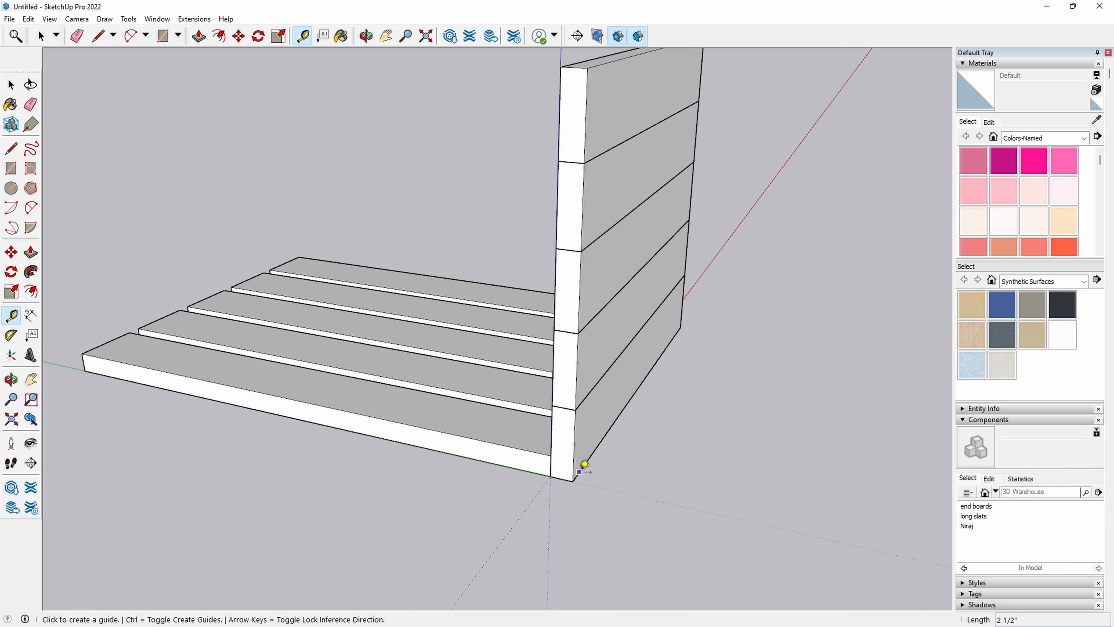
left_click(574, 480)
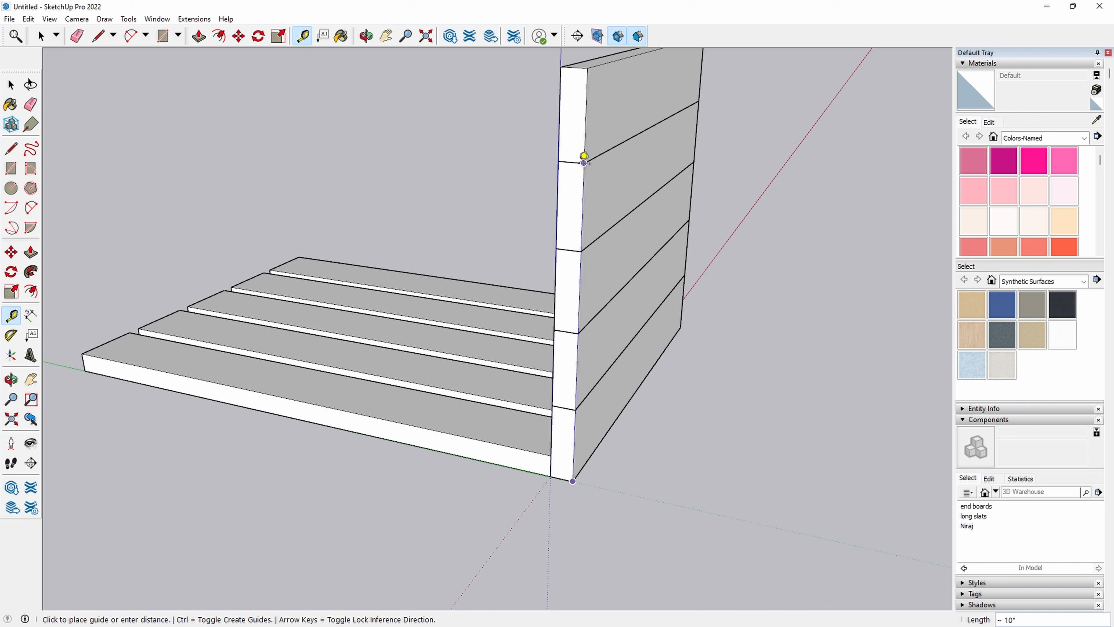
key("space")
left_click(590, 136)
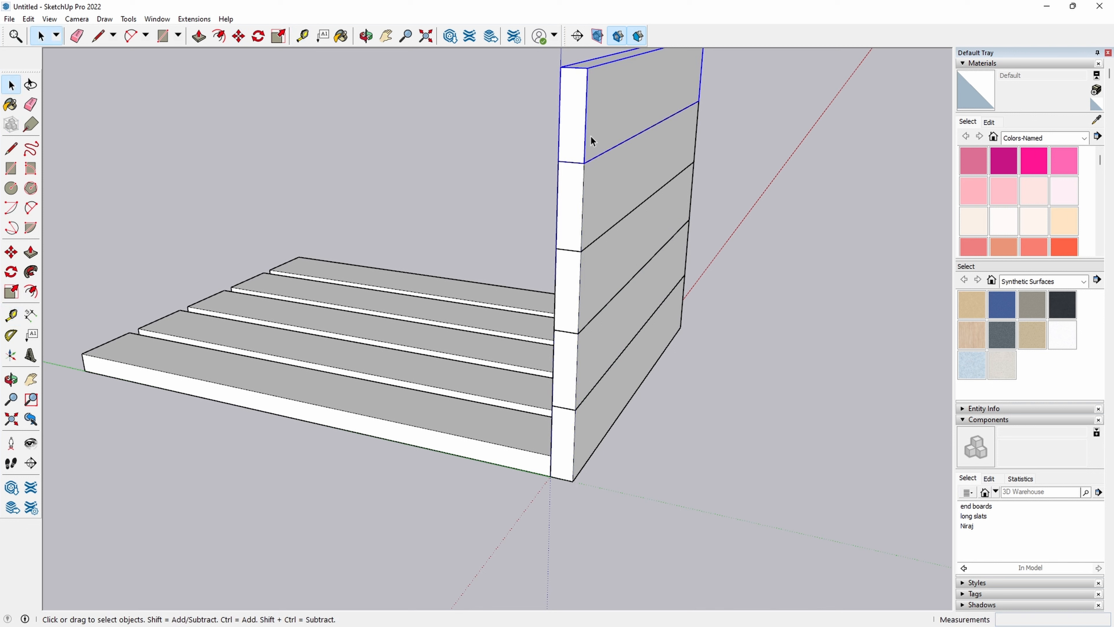
key("Delete")
Step: Select only the four stacked end boards and make them a group
left_click_drag(643, 399, 621, 190)
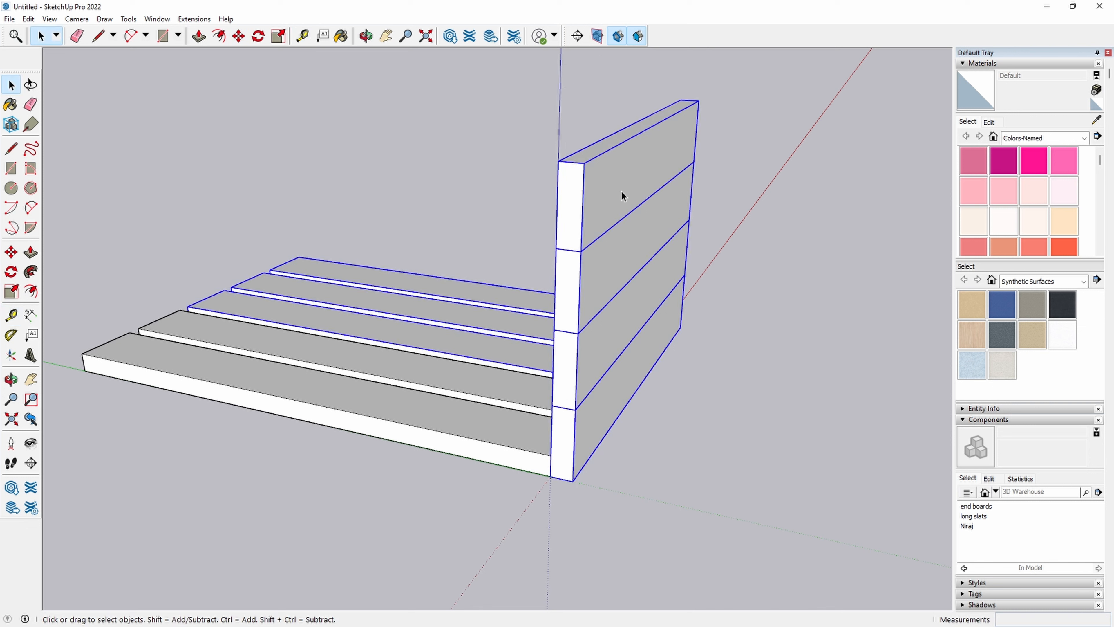
middle_click_drag(654, 349, 828, 342)
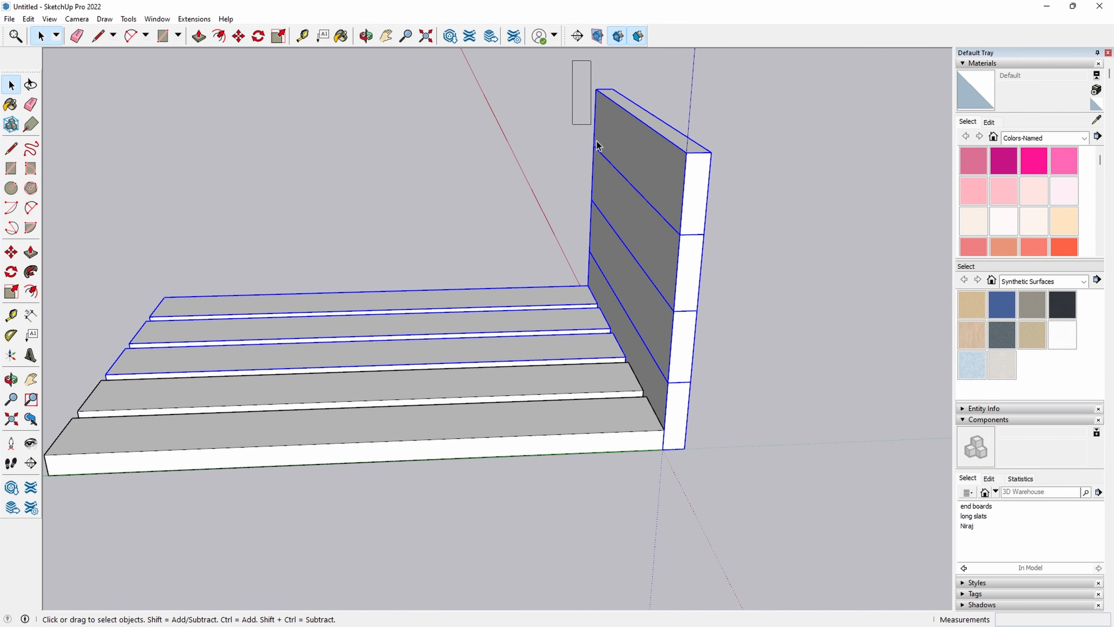
left_click_drag(597, 144, 774, 488)
right_click(682, 309)
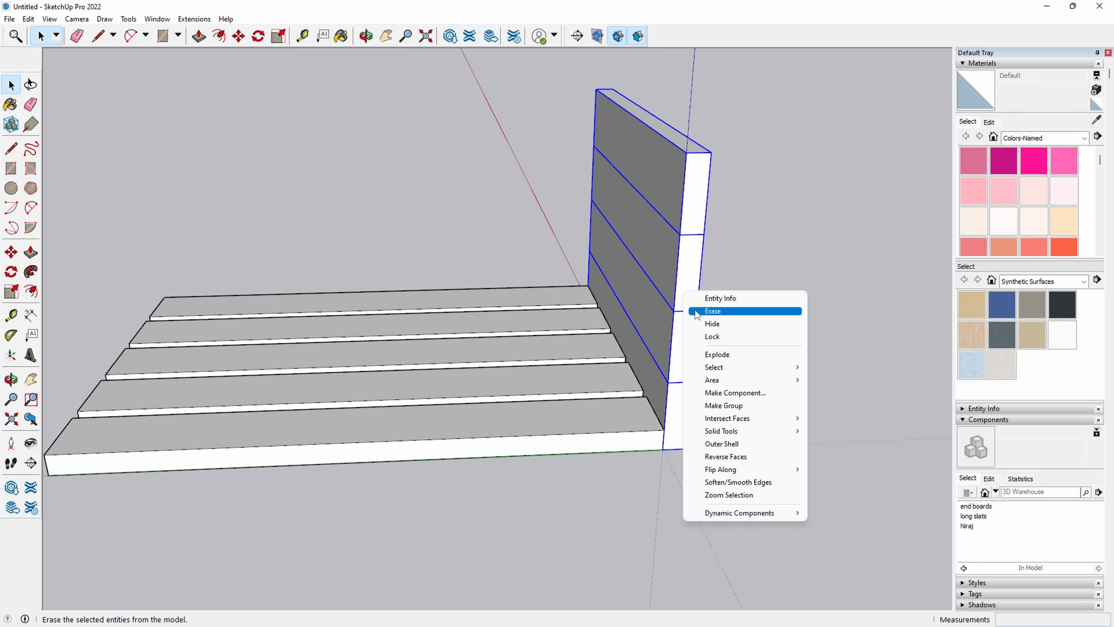
left_click(745, 406)
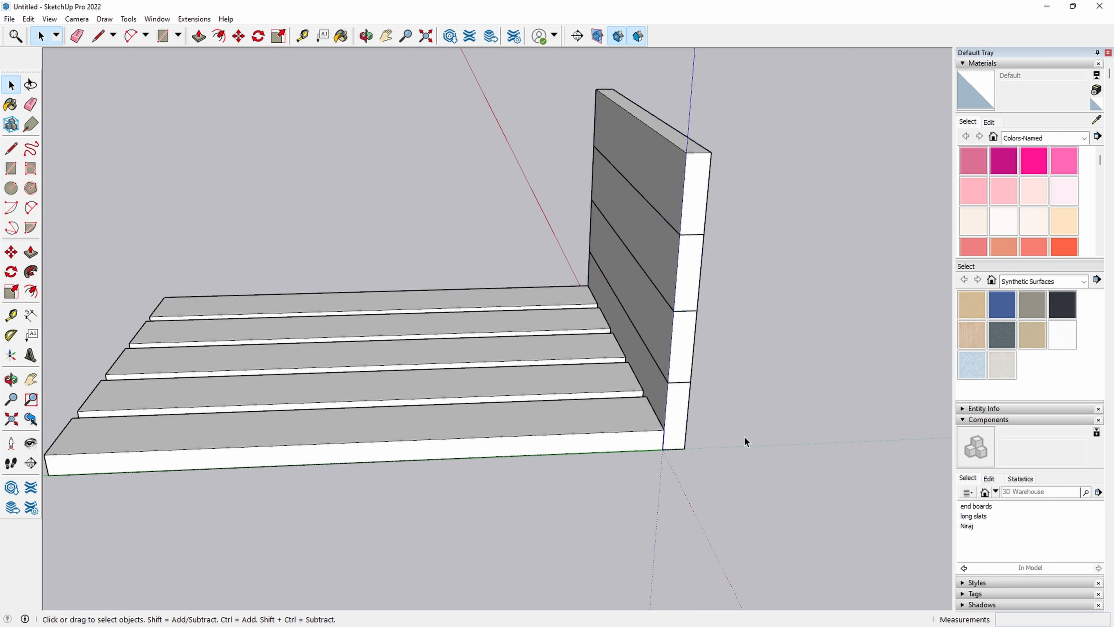
Step: Copy the end-board group 1' 8 3/4" along the green axis to the opposite end of the slats
key("m")
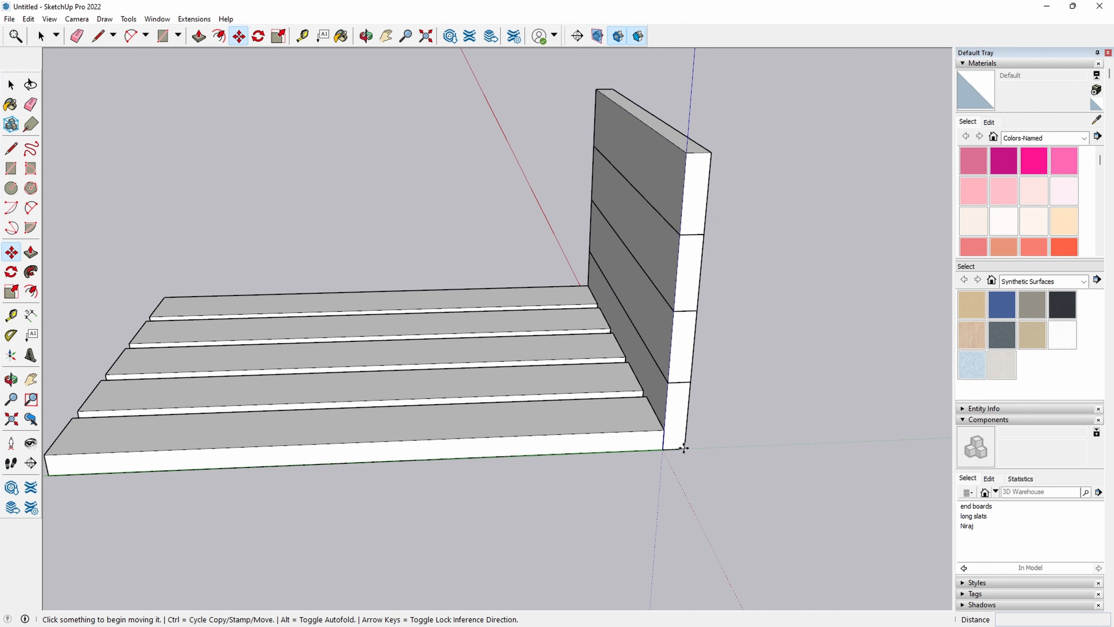
left_click(686, 445)
key("ctrl")
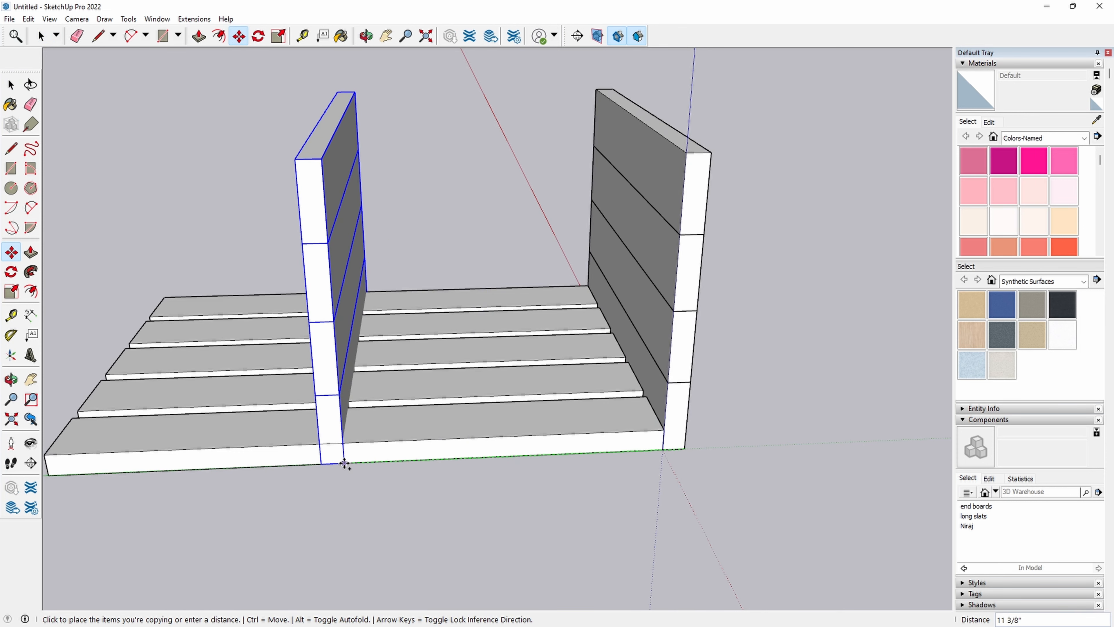
left_click(47, 477)
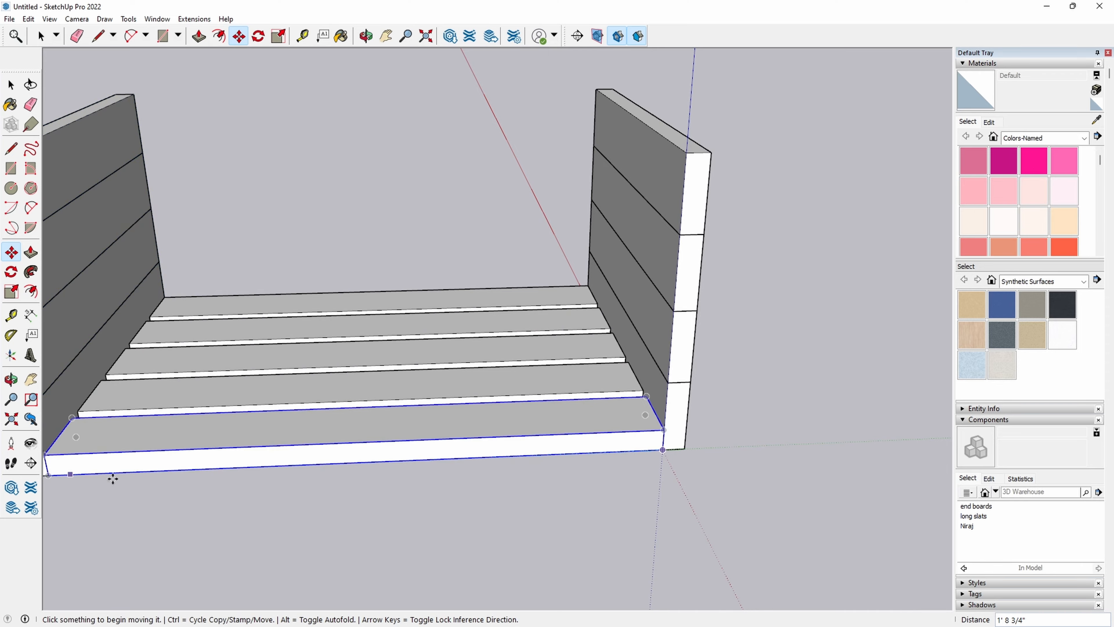
Step: Select all five bottom slats and place a copy of them beside the crate along the red axis
middle_click_drag(109, 473, 874, 379)
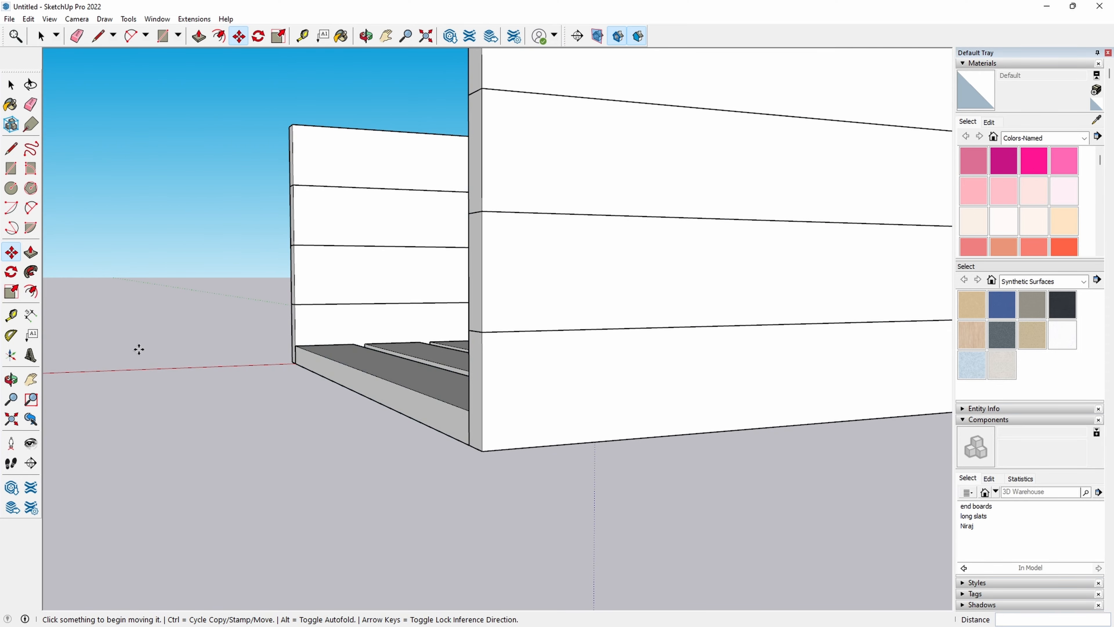
middle_click_drag(139, 349, 538, 485)
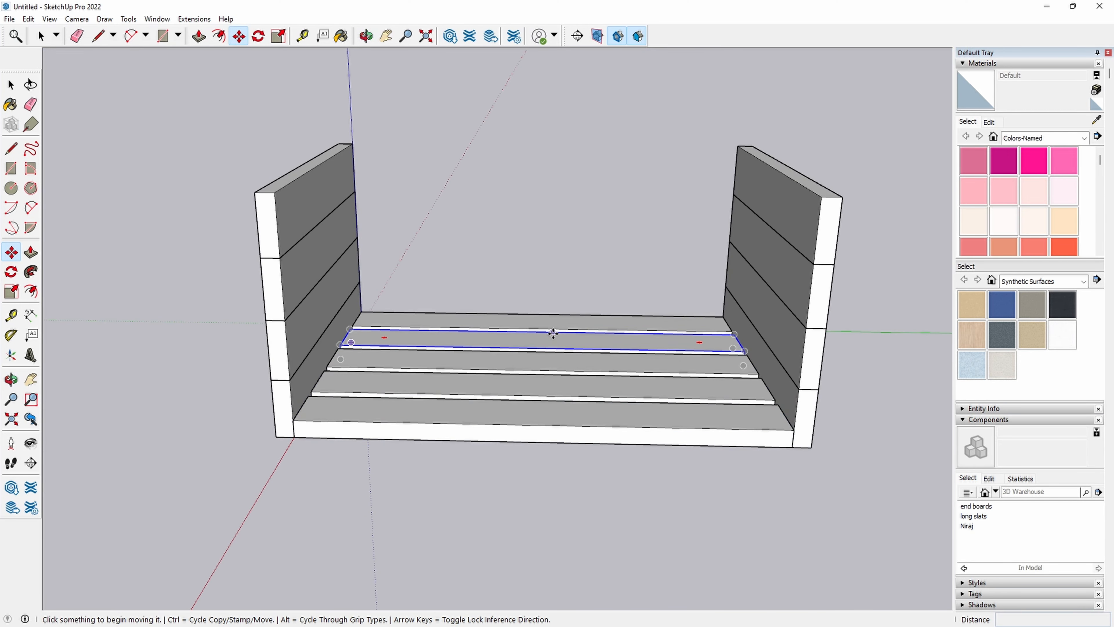
key("space")
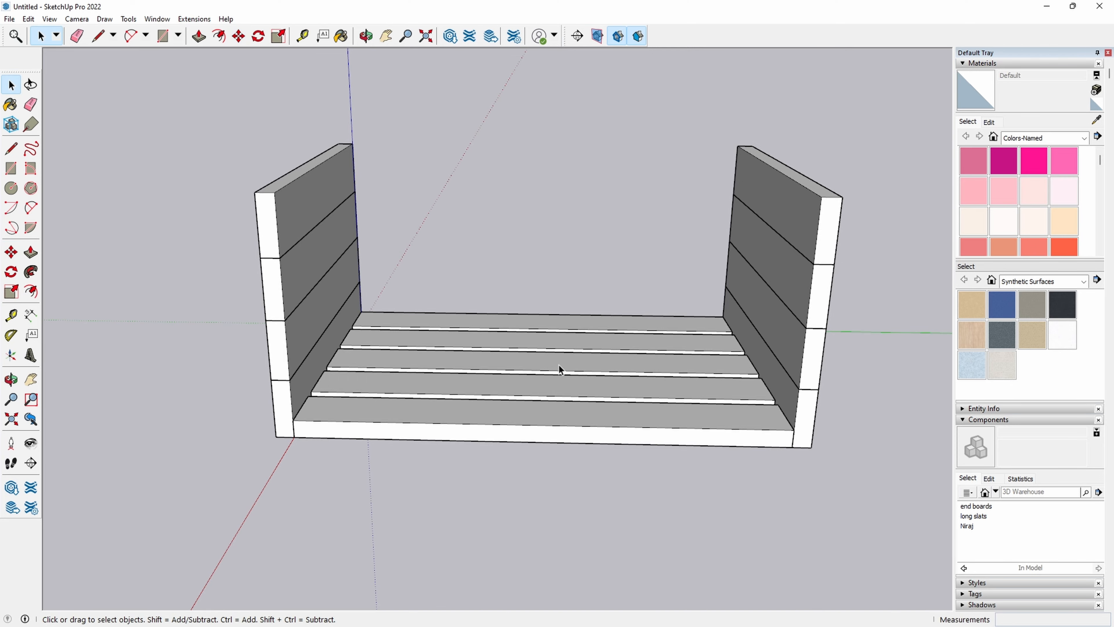
left_click_drag(543, 323, 530, 265)
key("m")
middle_click_drag(423, 428, 899, 407)
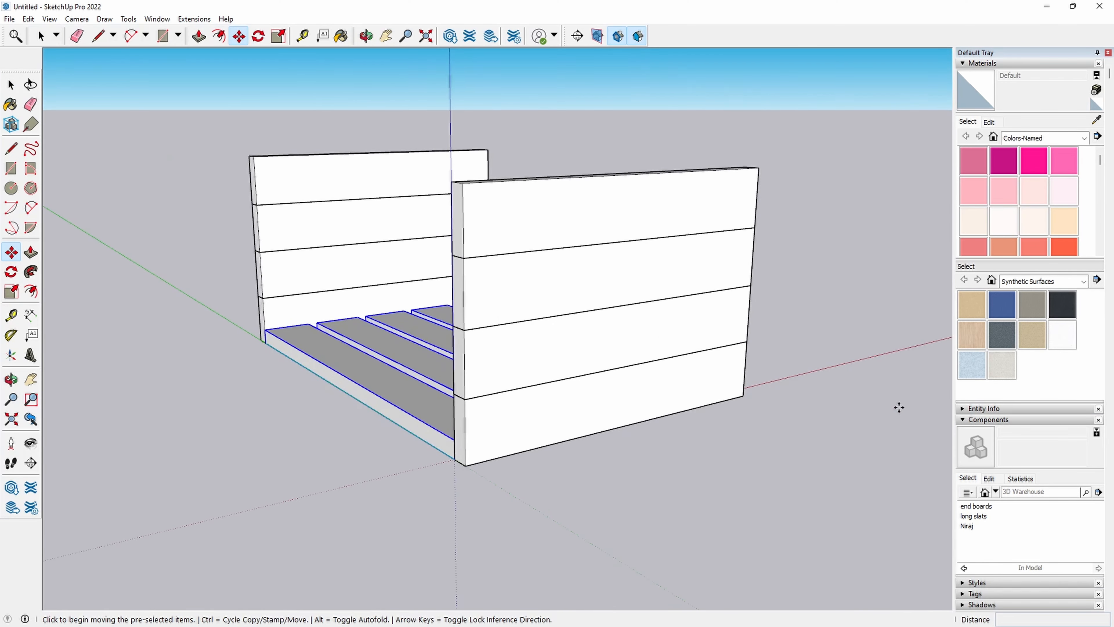
left_click(453, 458)
middle_click_drag(807, 365, 361, 378)
key("ctrl")
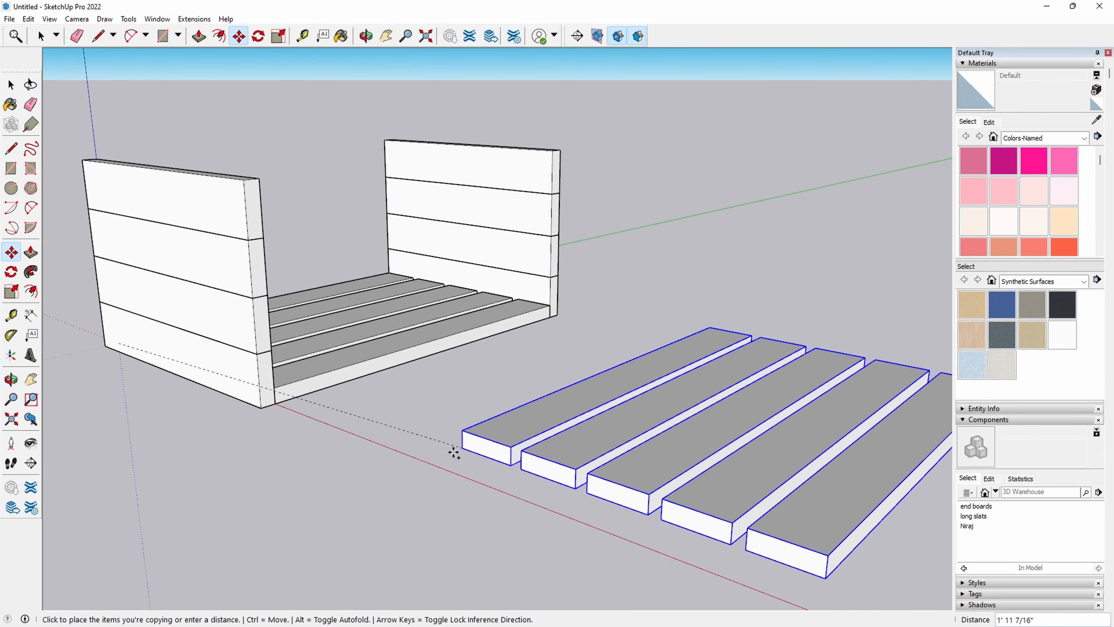
left_click(396, 453)
middle_click_drag(392, 455, 582, 480)
middle_click_drag(803, 450, 665, 442)
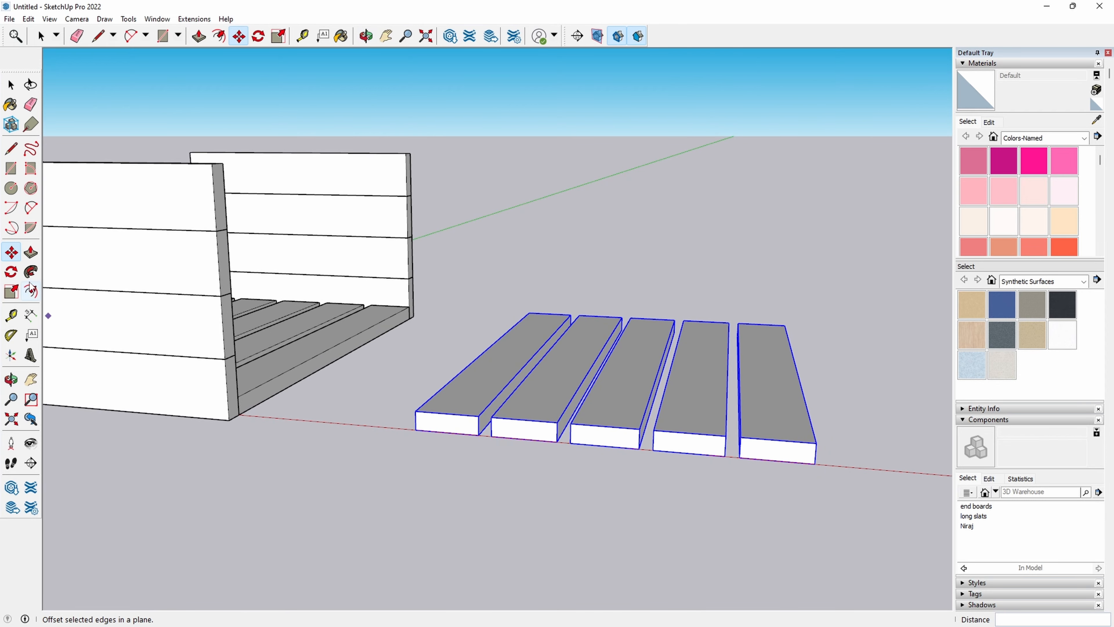
Step: Rotate the five copied slats 90 degrees upright about the near upper corner of the slat closest to the crate
left_click(11, 272)
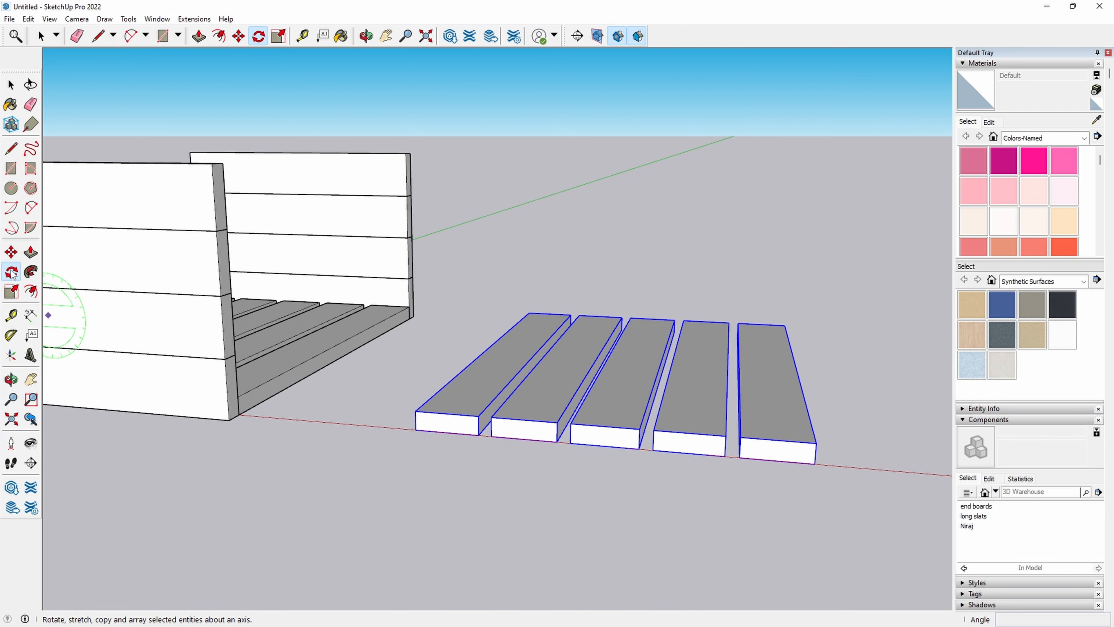
left_click(415, 411)
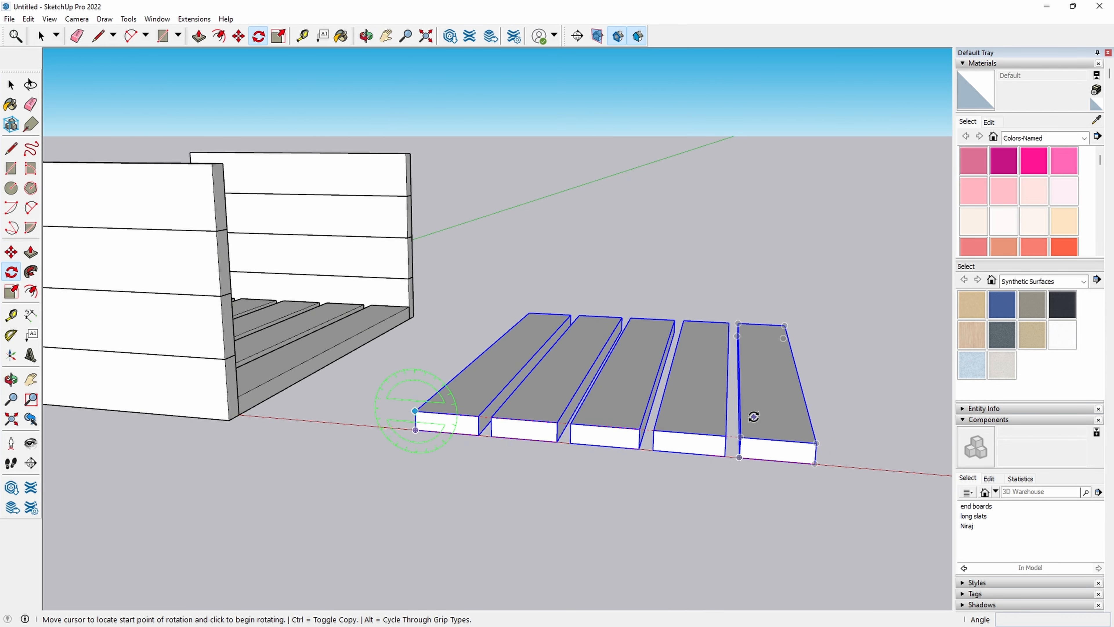
left_click(816, 444)
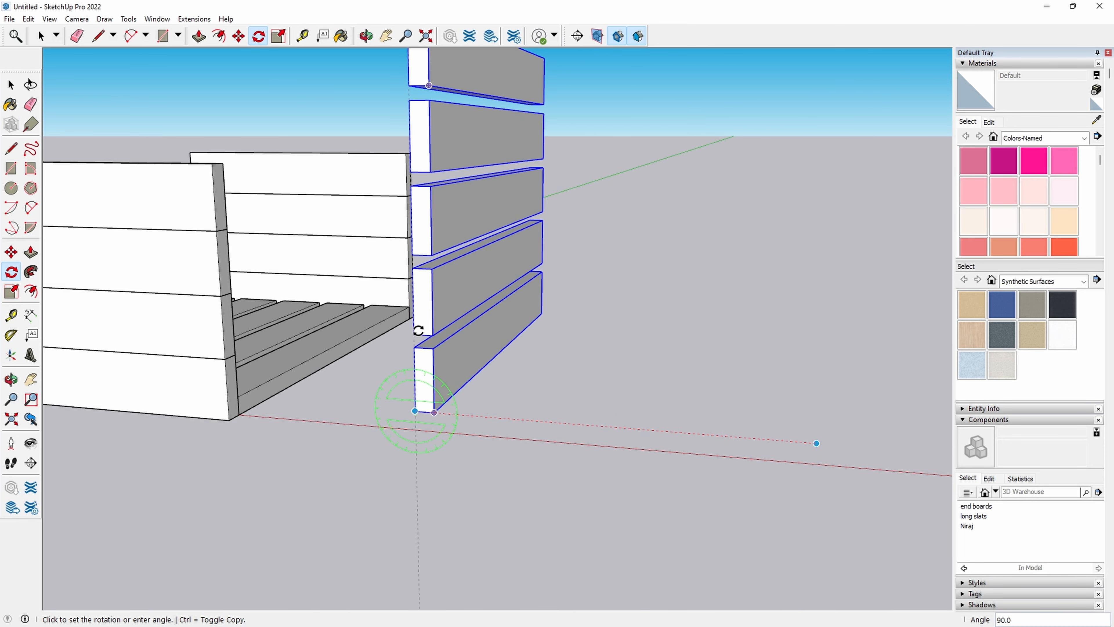
left_click(417, 330)
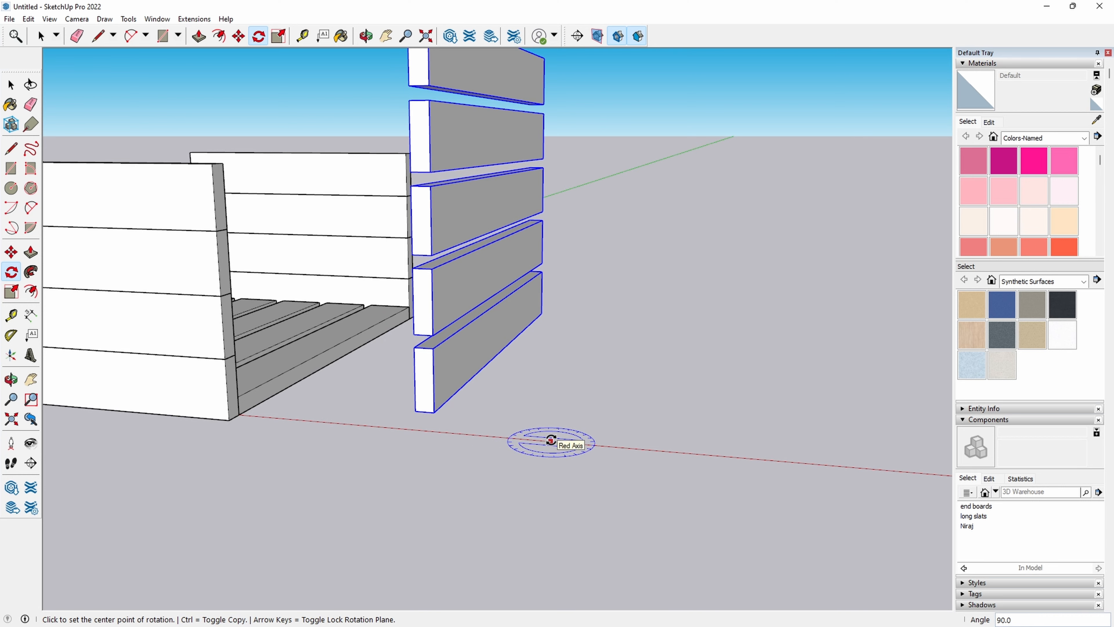
Step: Move the upright slats by their lower near corner against the bottom outer corner of the end boards
key("m")
left_click(412, 410)
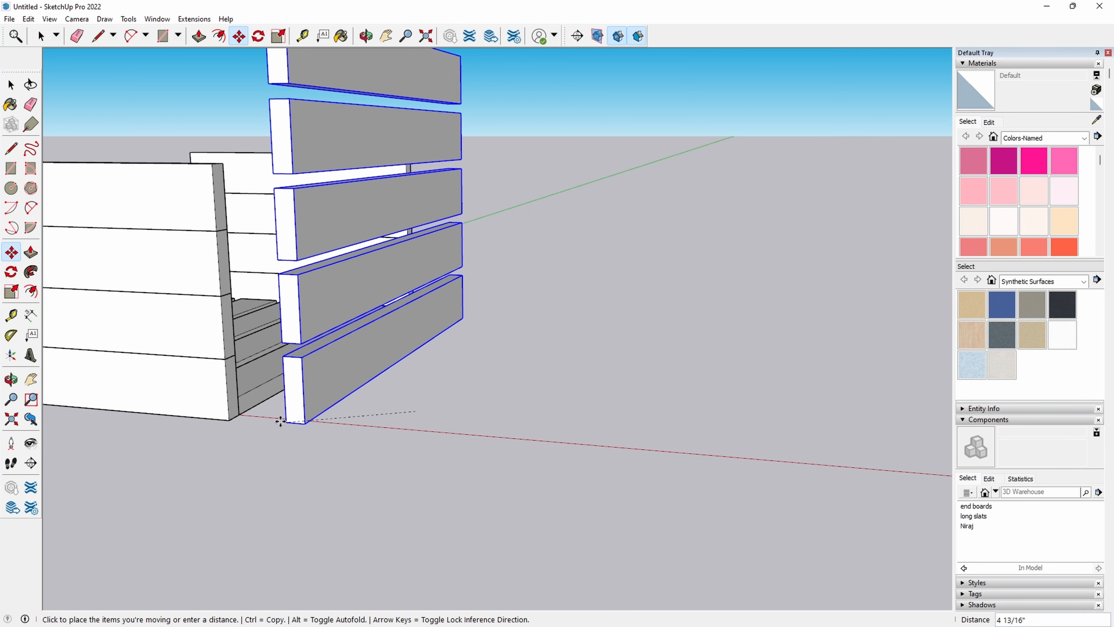
middle_click_drag(254, 413, 469, 309)
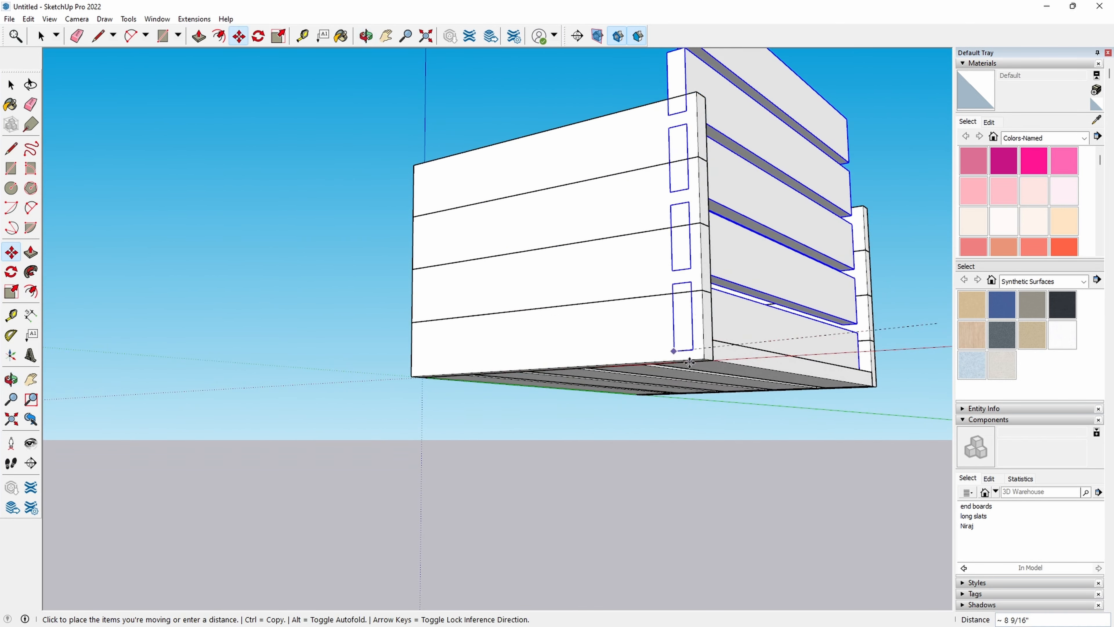
scroll(697, 359, "up", 2)
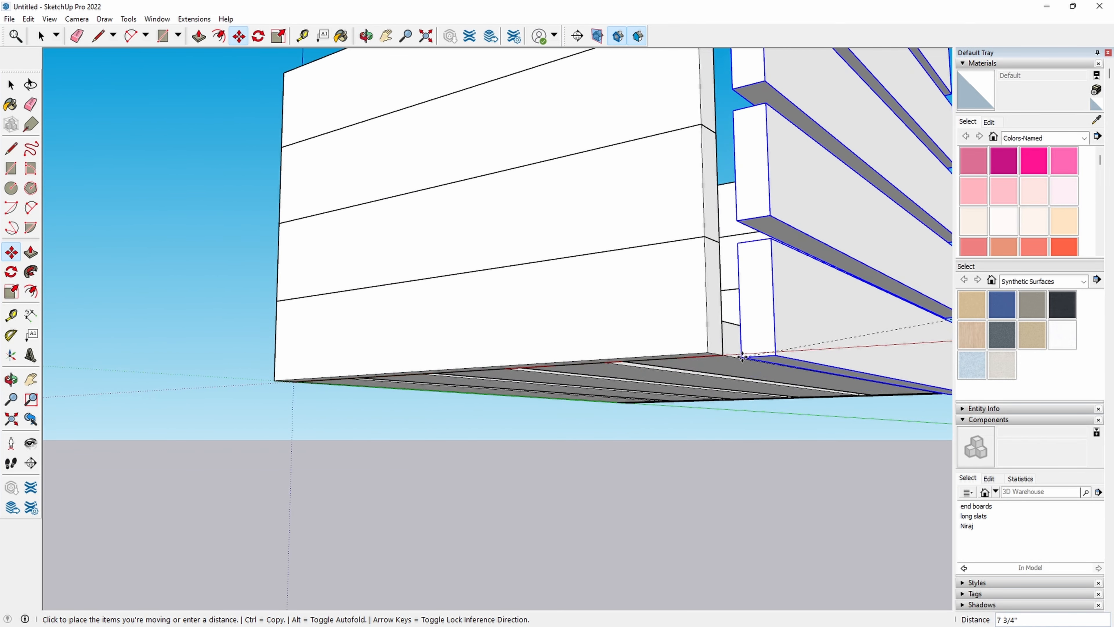
left_click(714, 354)
scroll(913, 373, "down", 3)
middle_click_drag(913, 370, 523, 398)
middle_click_drag(702, 376, 636, 285)
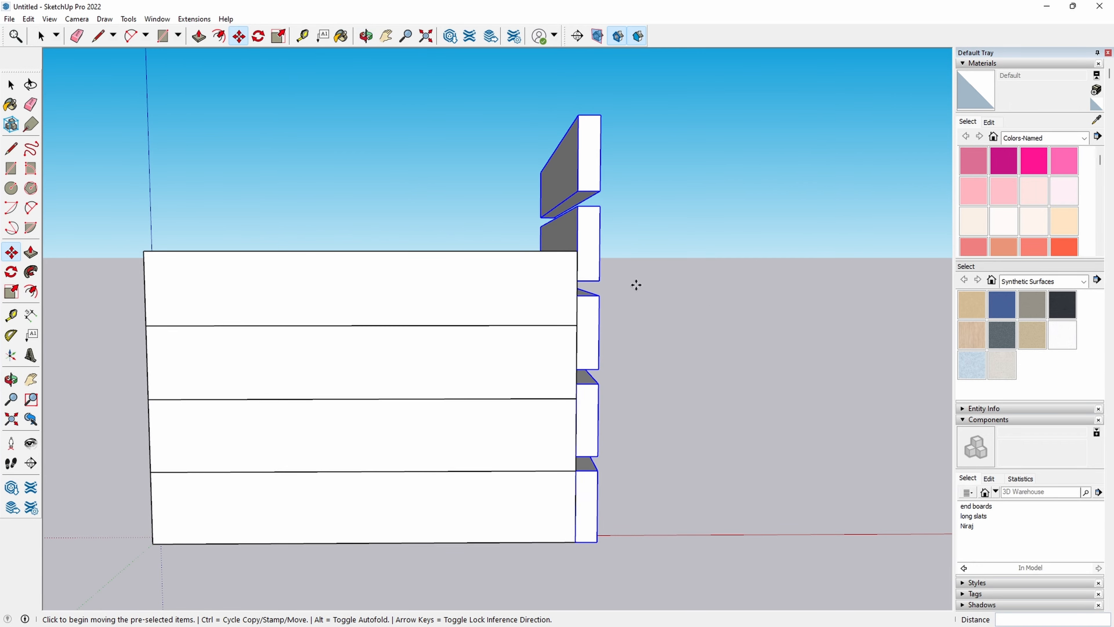
Step: Open the near end-board group and copy its top board 2 1/2" up the blue axis as a fifth board
key("t")
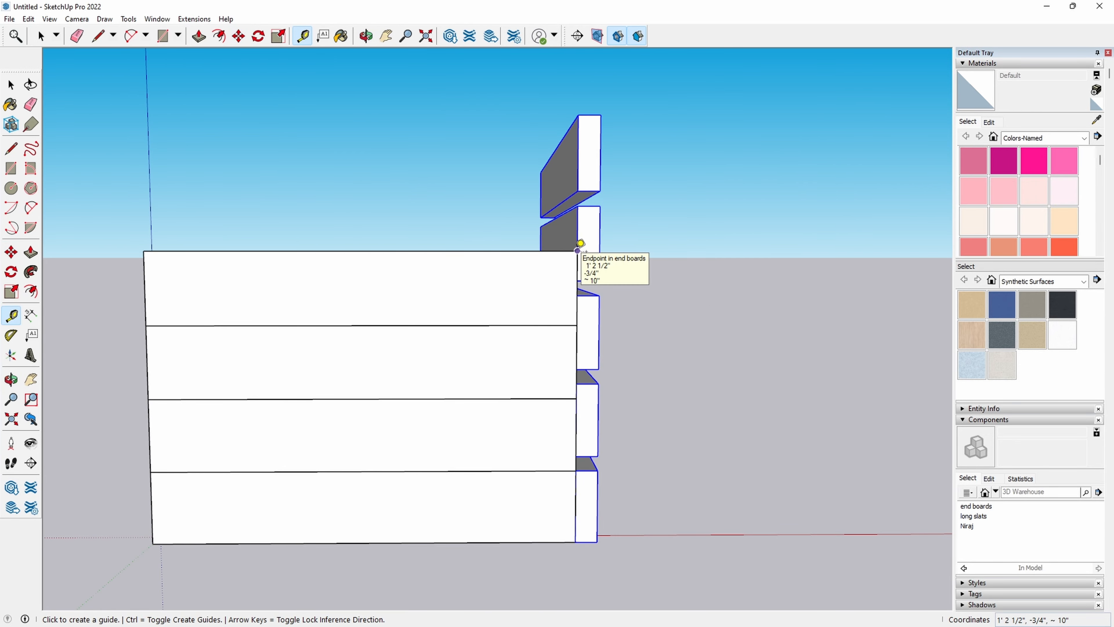
key("space")
middle_click_drag(456, 323, 694, 323)
left_click(466, 313)
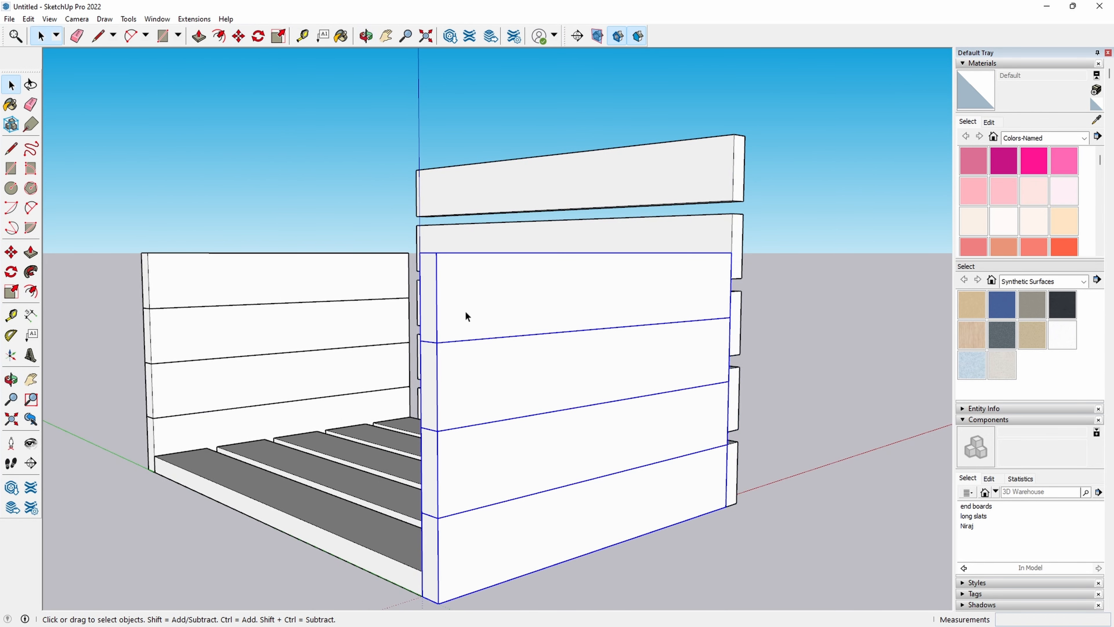
double_click(466, 311)
left_click(456, 326)
key("m")
left_click(436, 341)
key("ctrl")
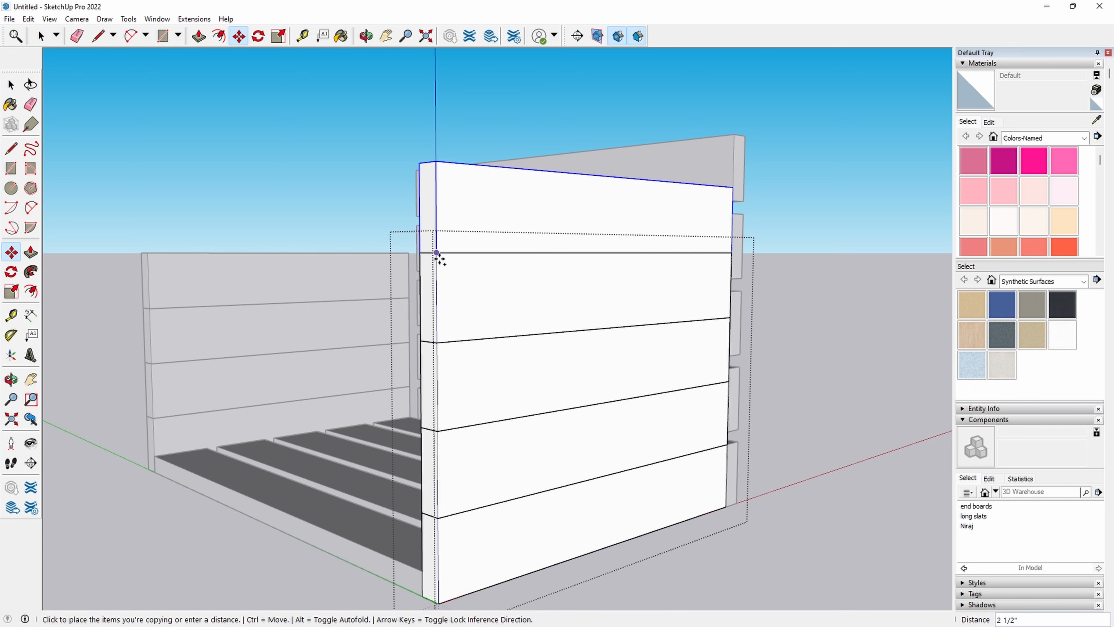
left_click(437, 252)
Step: Delete the topmost side slat and measure from the next slat's top to the end boards' top edge
middle_click_drag(833, 274, 692, 345)
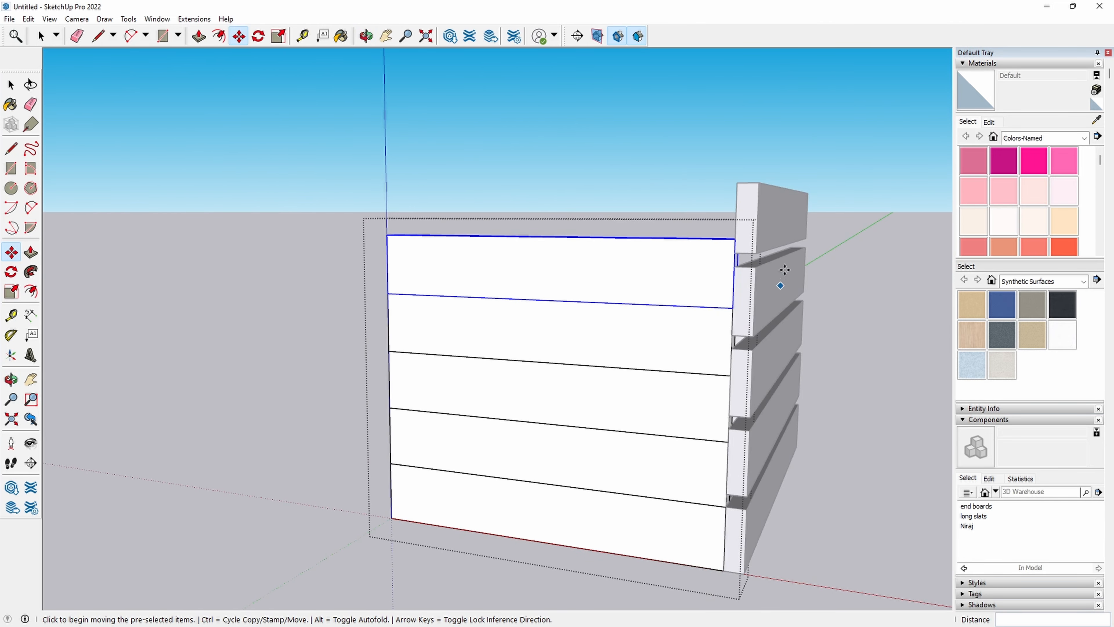
key("space")
left_click(773, 228)
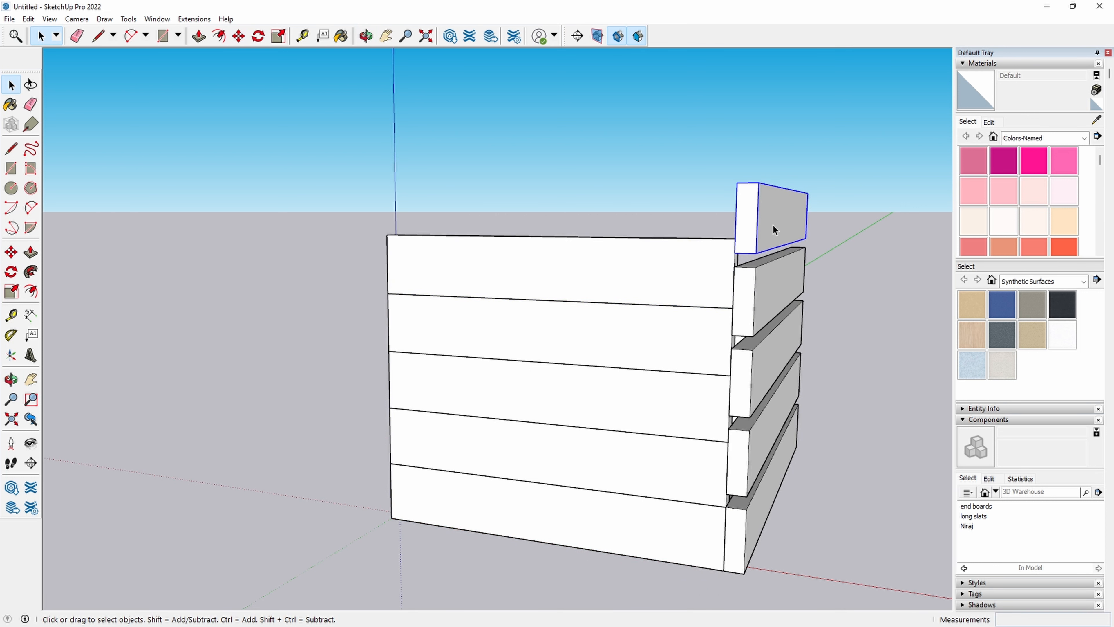
key("Delete")
scroll(748, 284, "up", 3)
key("t")
left_click(727, 264)
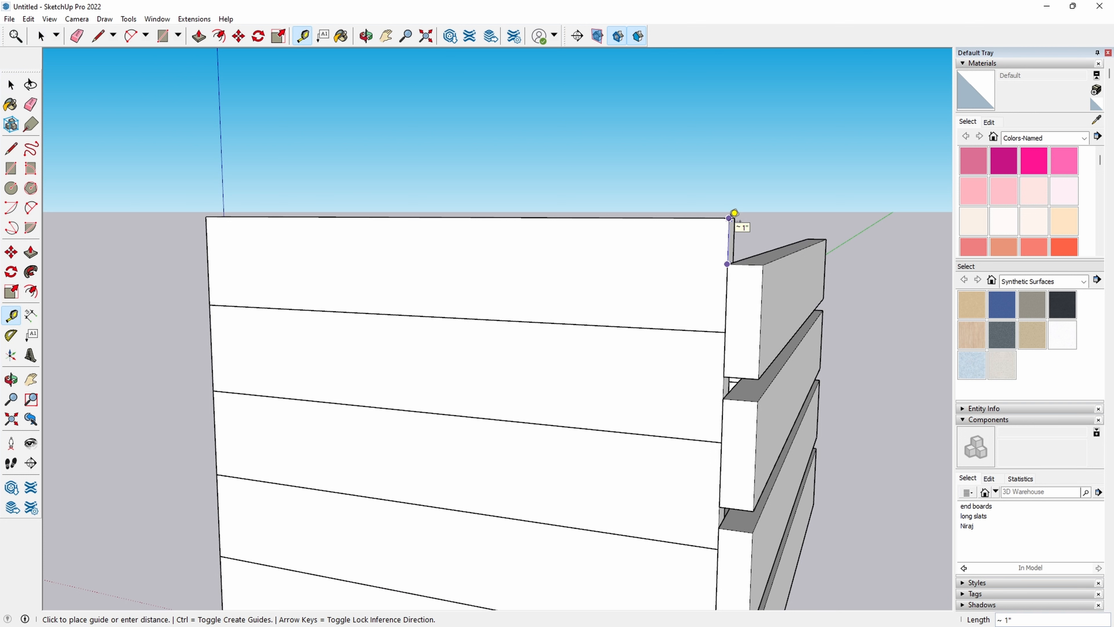
key("space")
scroll(785, 327, "down", 3)
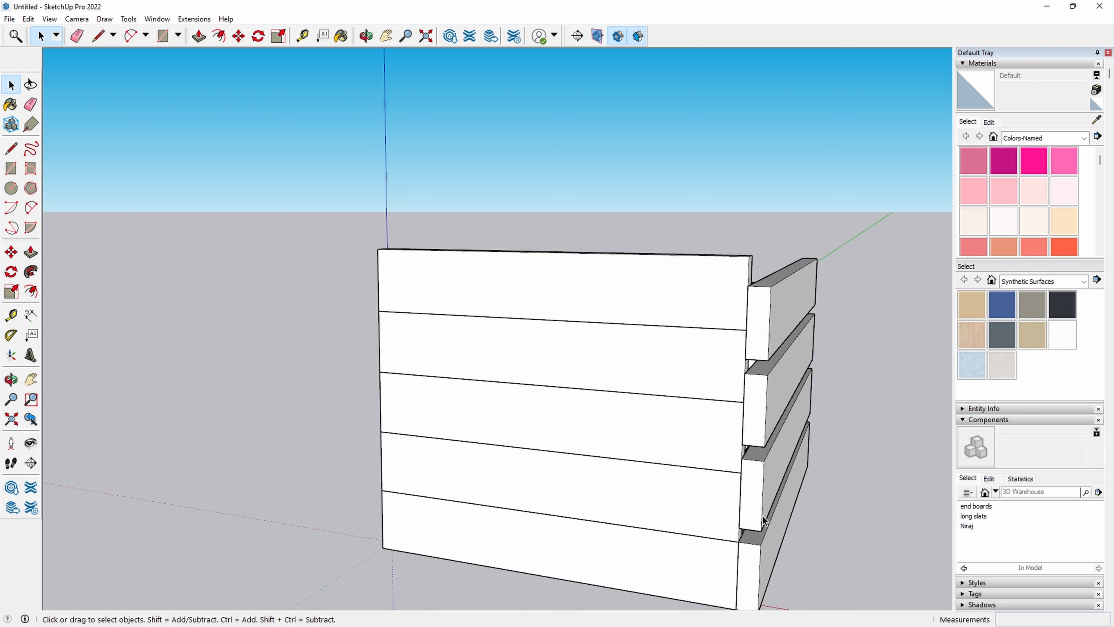
Step: Move the upper three side slats up by 1/3", leaving the bottom slat in place
left_click(760, 501)
left_click(767, 424, "shift")
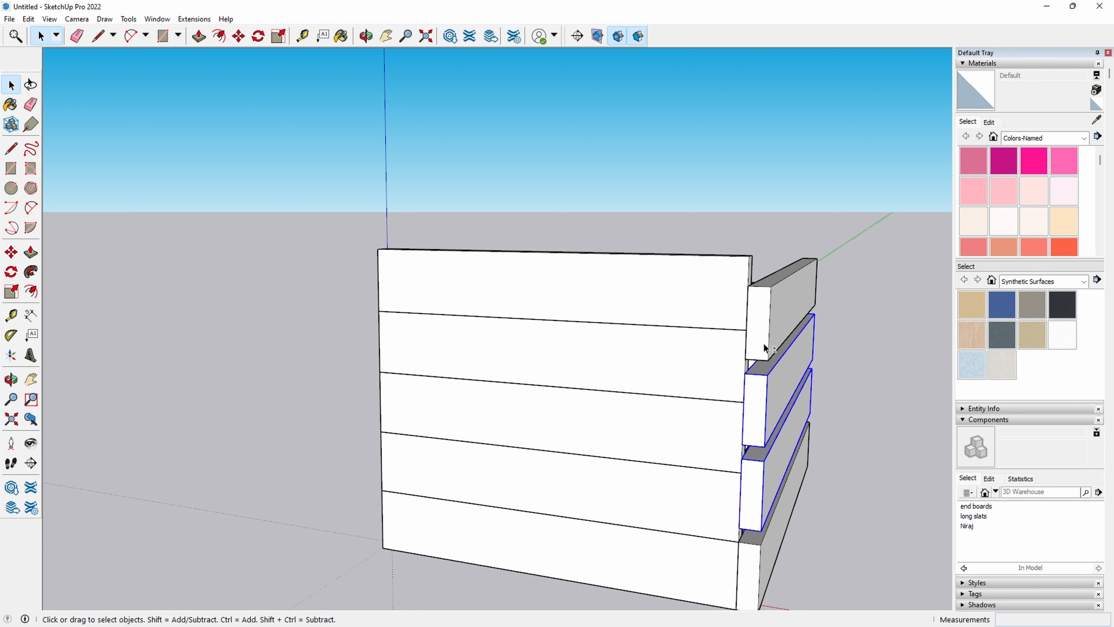
left_click(758, 323, "shift")
key("m")
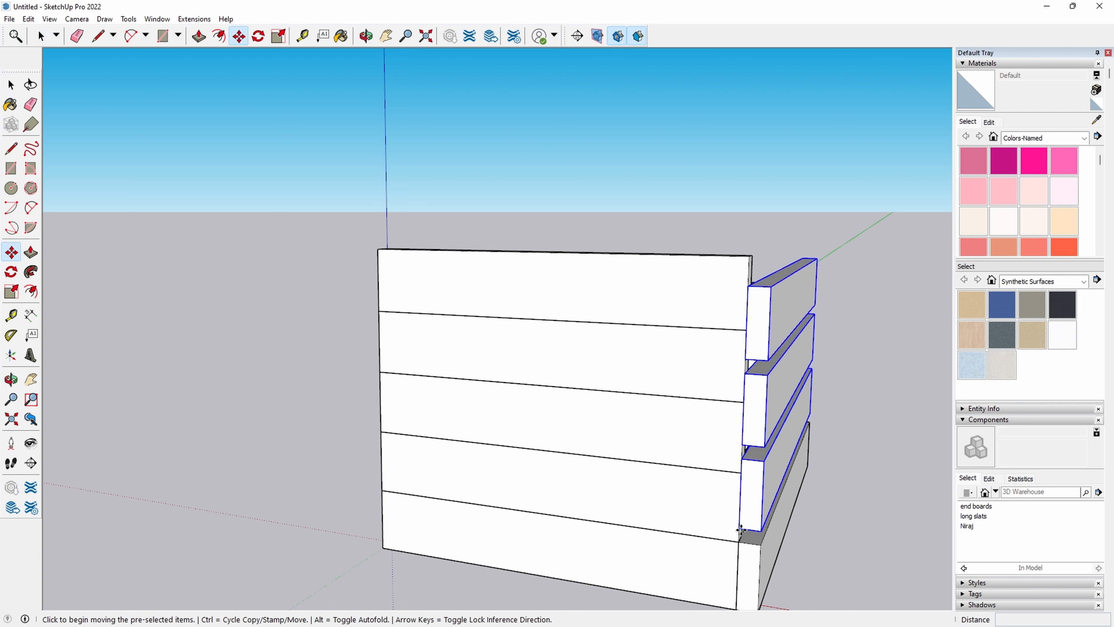
left_click(738, 530)
type("1/")
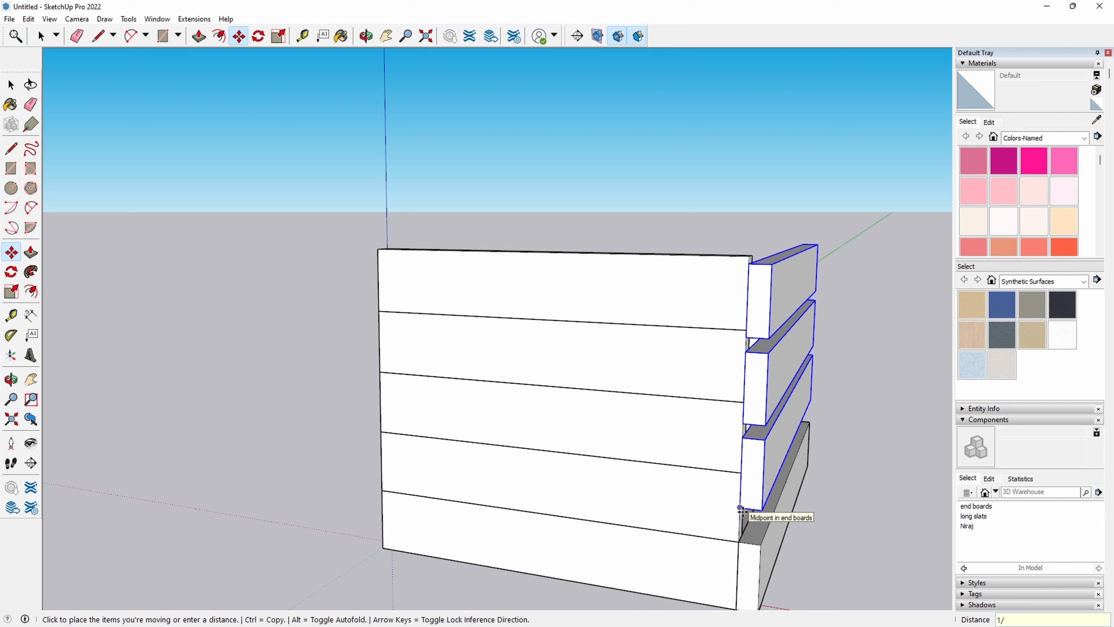
type("3")
key("Return")
key("space")
Step: Move only the upper two side slats up by another 1/3"
left_click(754, 422)
left_click(762, 321, "shift")
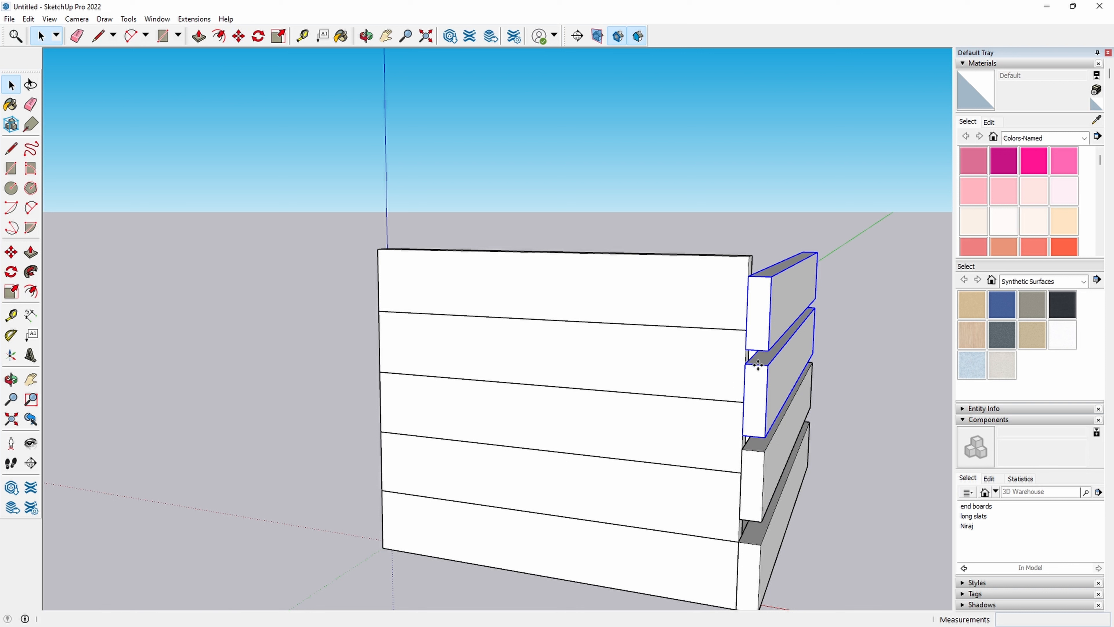
key("m")
left_click(742, 426)
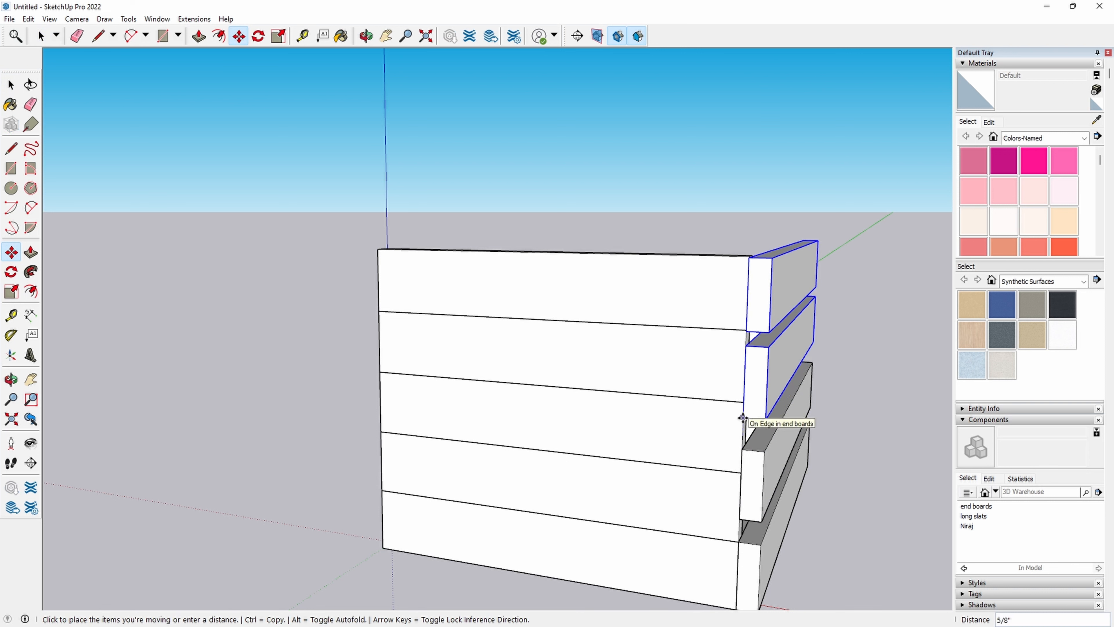
key("Return")
key("space")
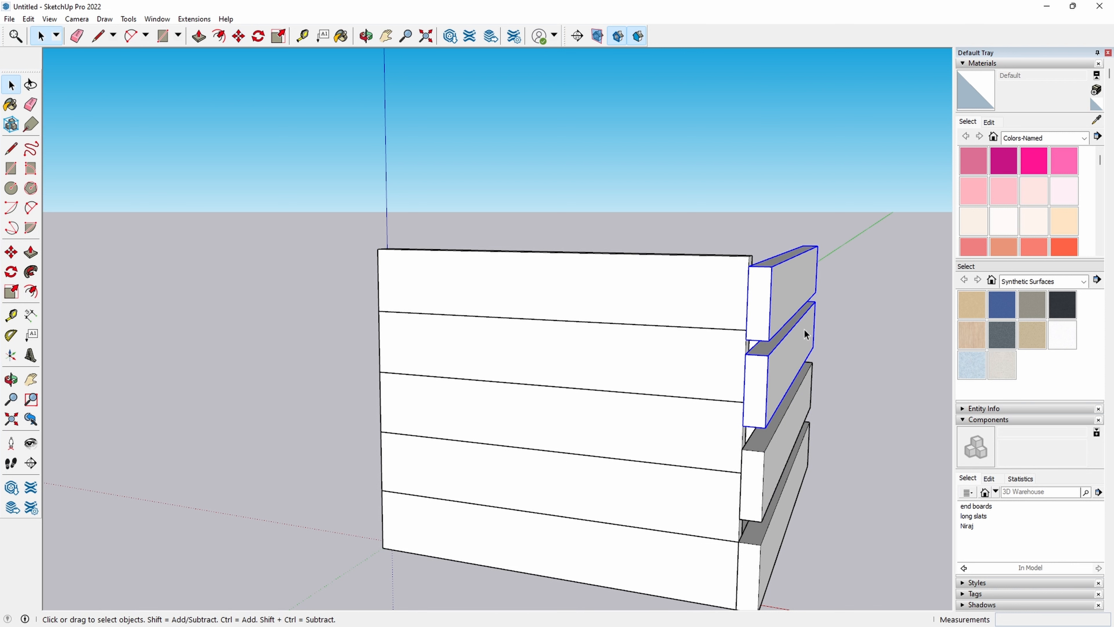
Step: Raise the top side slat alone by 1/3" to align it with the end boards' top edge
left_click(772, 315)
key("m")
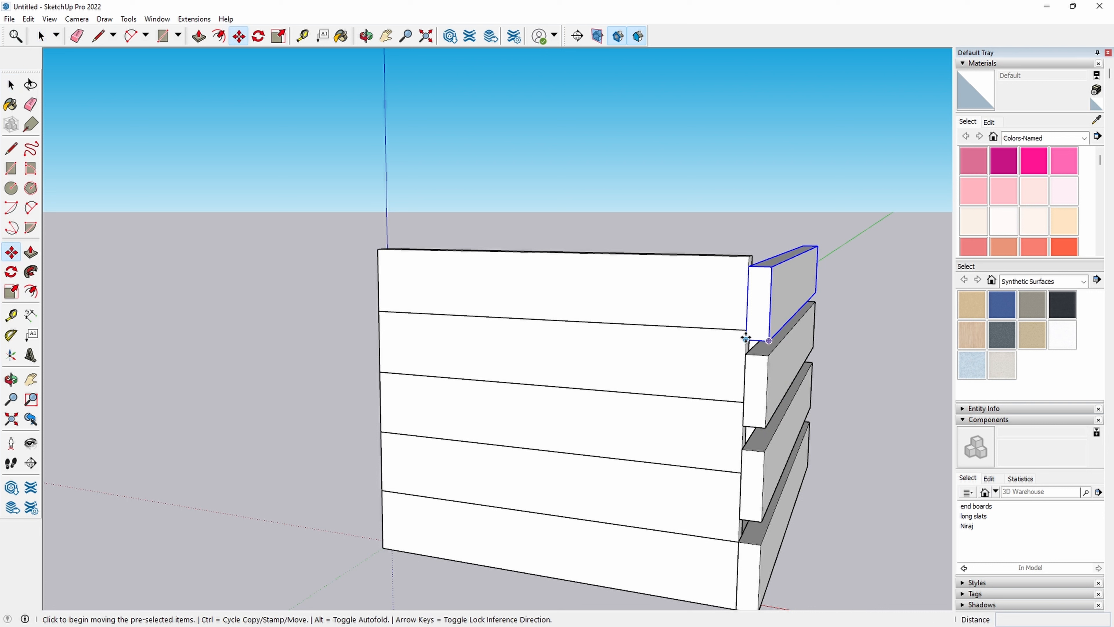
left_click(747, 340)
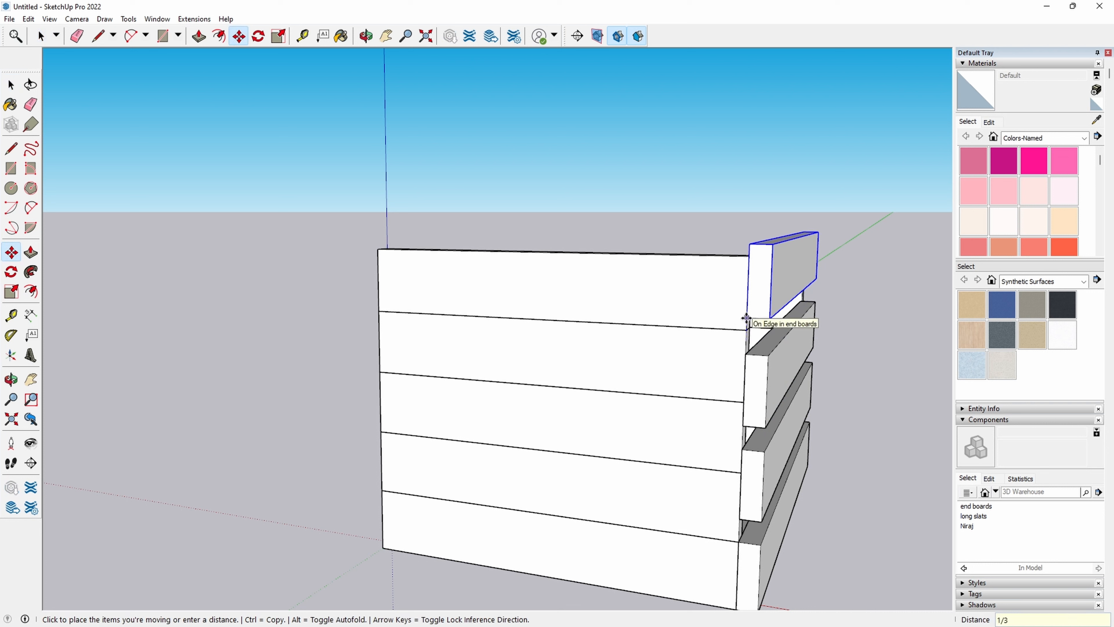
key("Return")
key("space")
Step: Measure the full height of the five-board end from its top corner to its bottom corner
key("t")
left_click(748, 256)
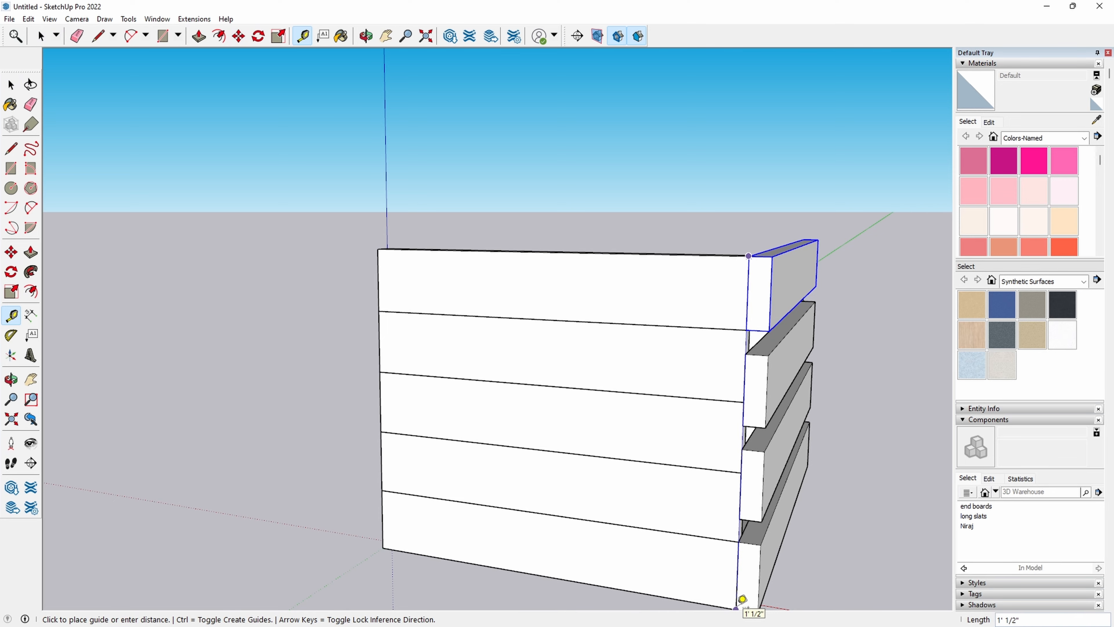
key("space")
middle_click_drag(430, 515, 858, 466)
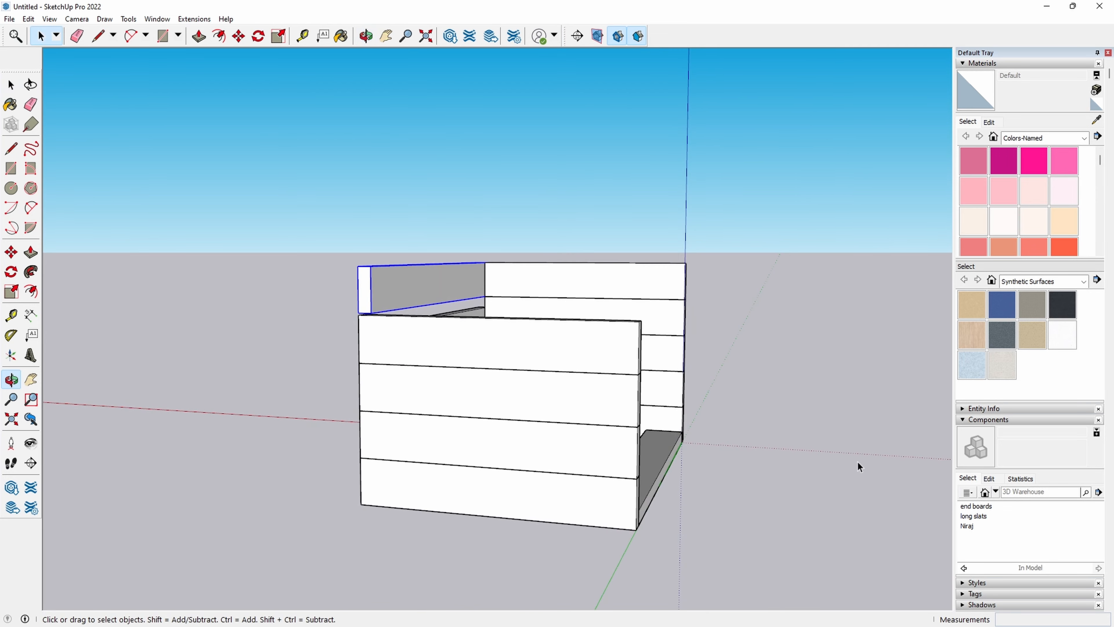
Step: Open the opposite end-board group, copy its top board directly on top as a fifth board, and close the group
left_click(356, 331)
left_click(390, 340)
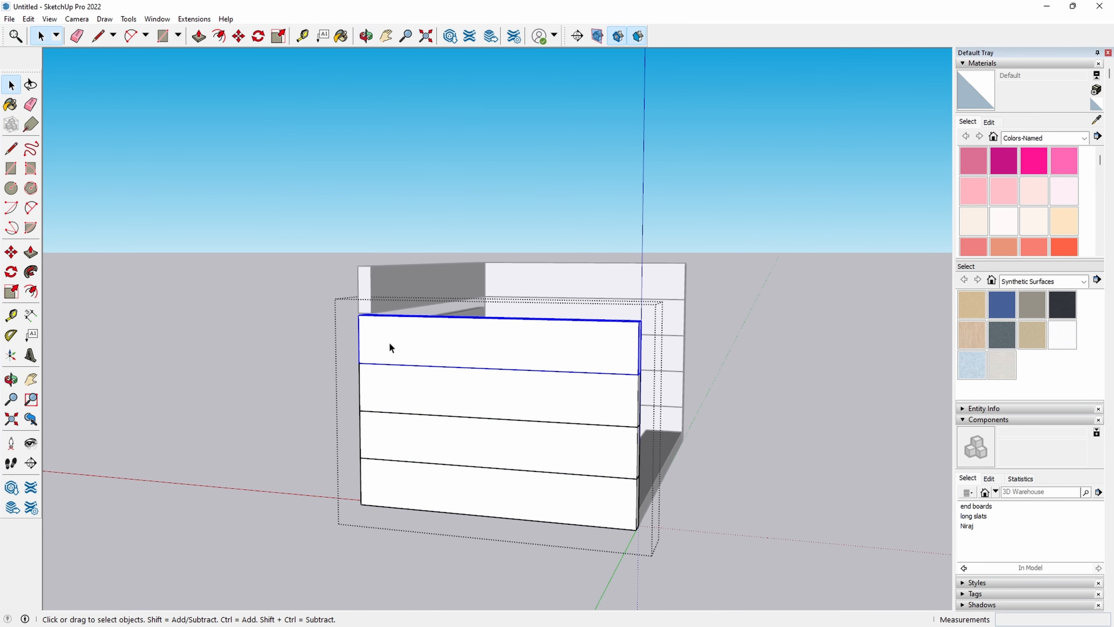
left_click(847, 480)
double_click(596, 433)
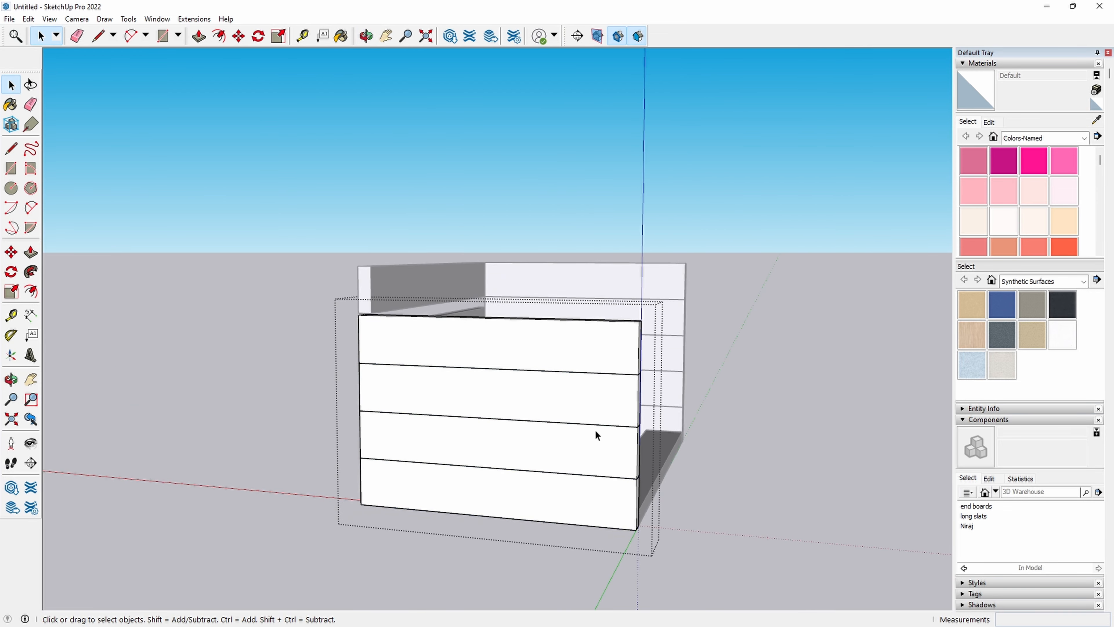
left_click(597, 361)
key("m")
left_click(357, 363)
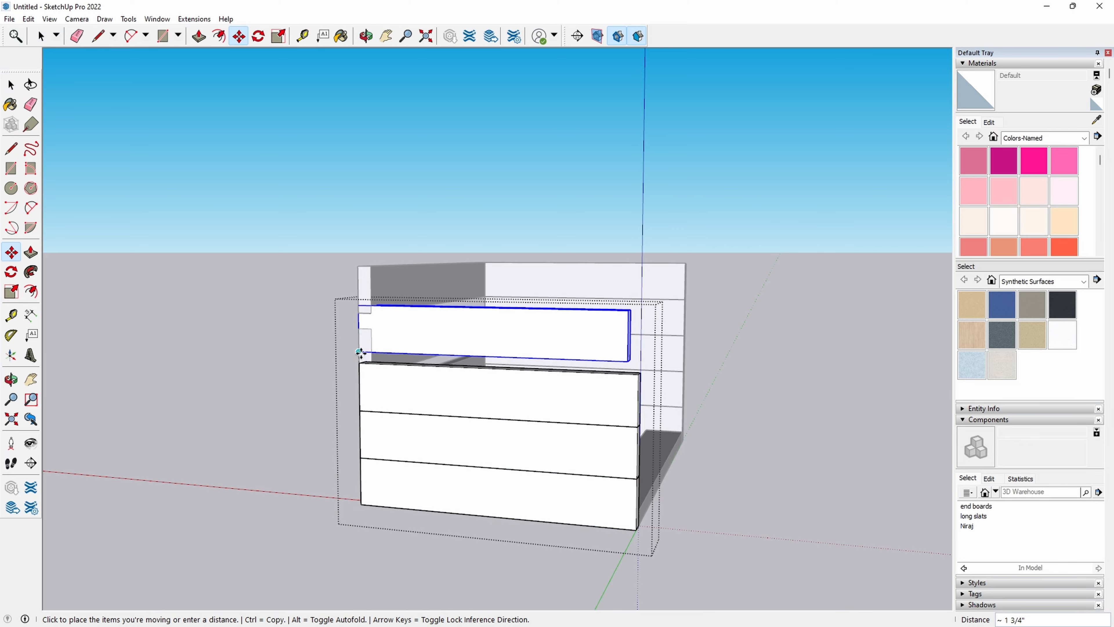
key("ctrl")
left_click(359, 315)
middle_click_drag(275, 338, 551, 381)
key("space")
left_click(311, 405)
Step: Select all four side slats and make them unique from the bottom slats
left_click(473, 302)
left_click(466, 341, "shift")
left_click(462, 414, "shift")
left_click(470, 475, "shift")
middle_click_drag(650, 358, 572, 412)
scroll(579, 423, "up", 3)
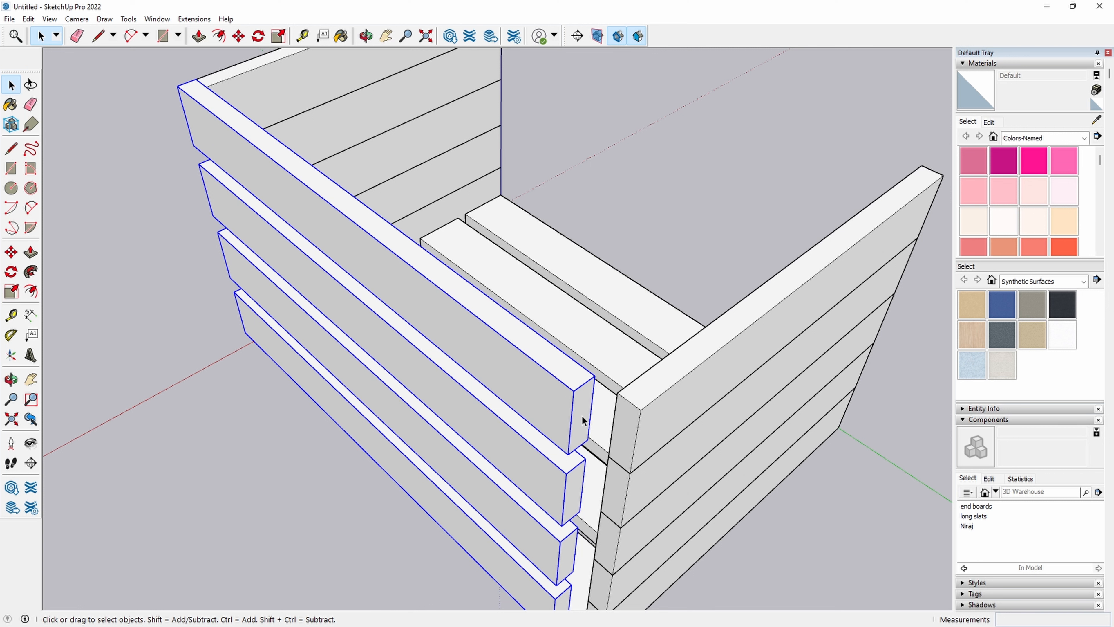
right_click(584, 421)
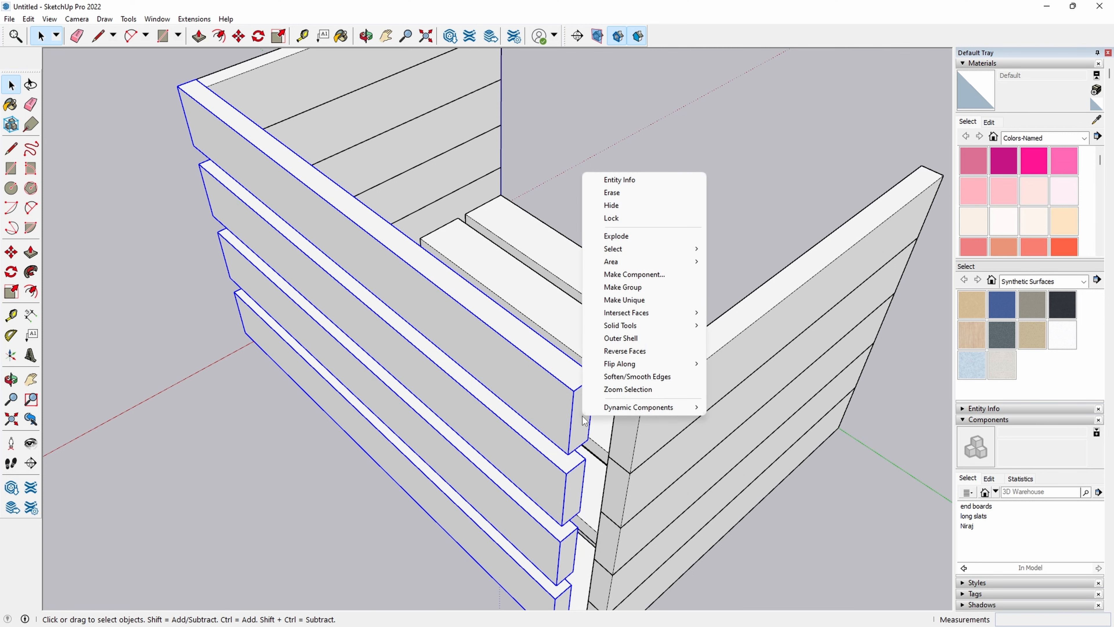
left_click(631, 300)
Step: Extend the end face of the side slat component 1 1/2" to the outer face of the end boards
double_click(583, 419)
left_click(583, 414)
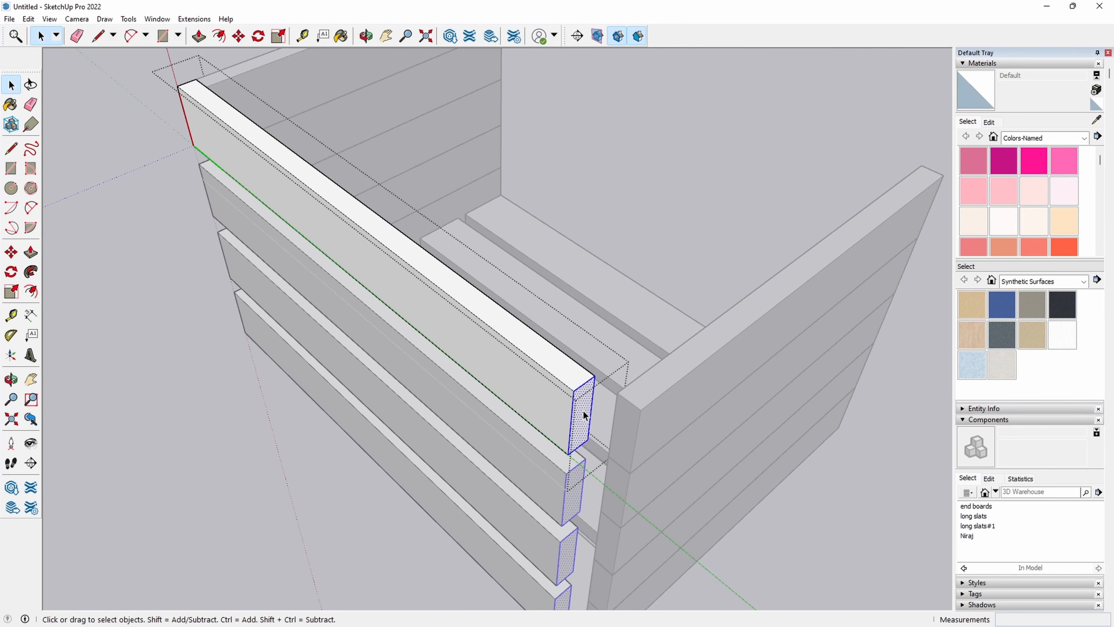
key("p")
left_click(584, 417)
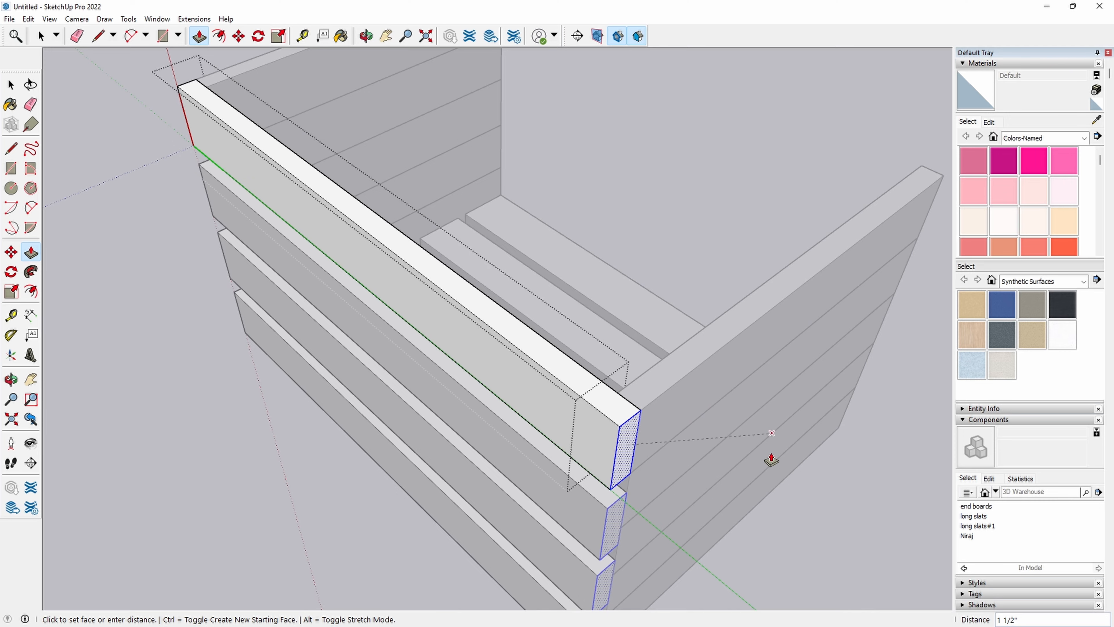
left_click(779, 337)
middle_click_drag(791, 338, 500, 343)
key("space")
left_click(304, 447)
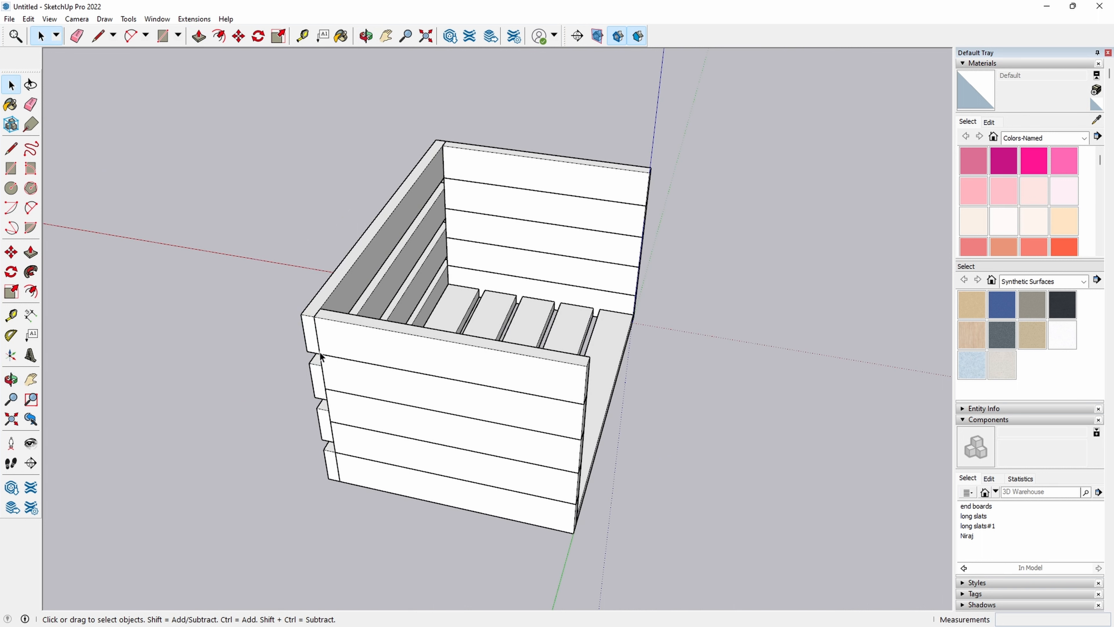
Step: Copy the four side slats across the crate so they sit against the opposite edge of the end boards
left_click(312, 342)
left_click(311, 386, "shift")
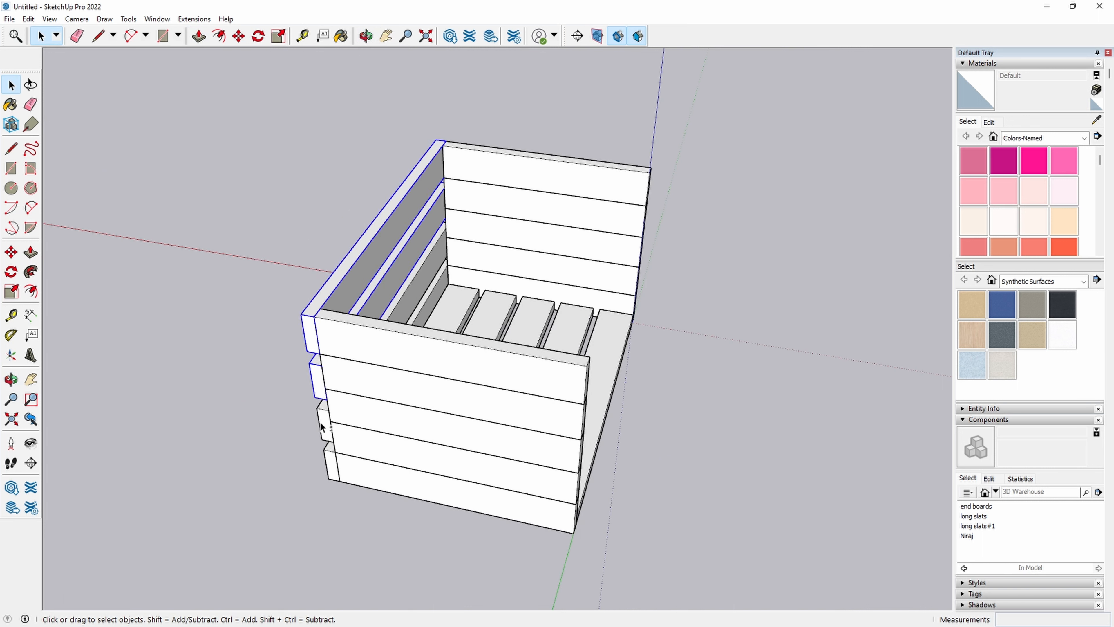
left_click(324, 430, "shift")
key("m")
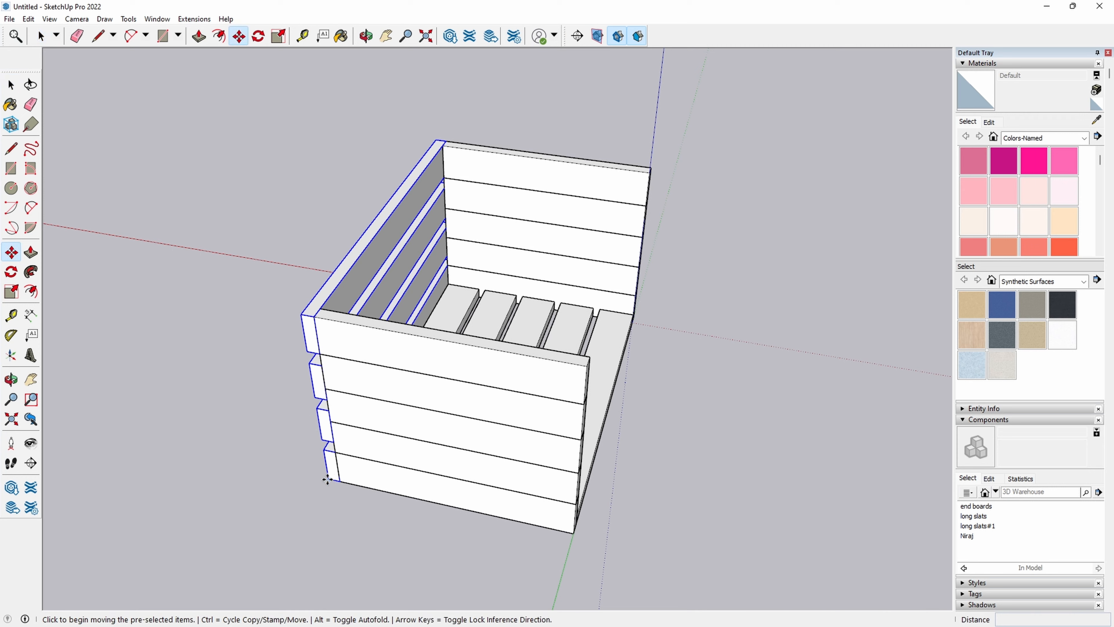
left_click(328, 479)
key("ctrl")
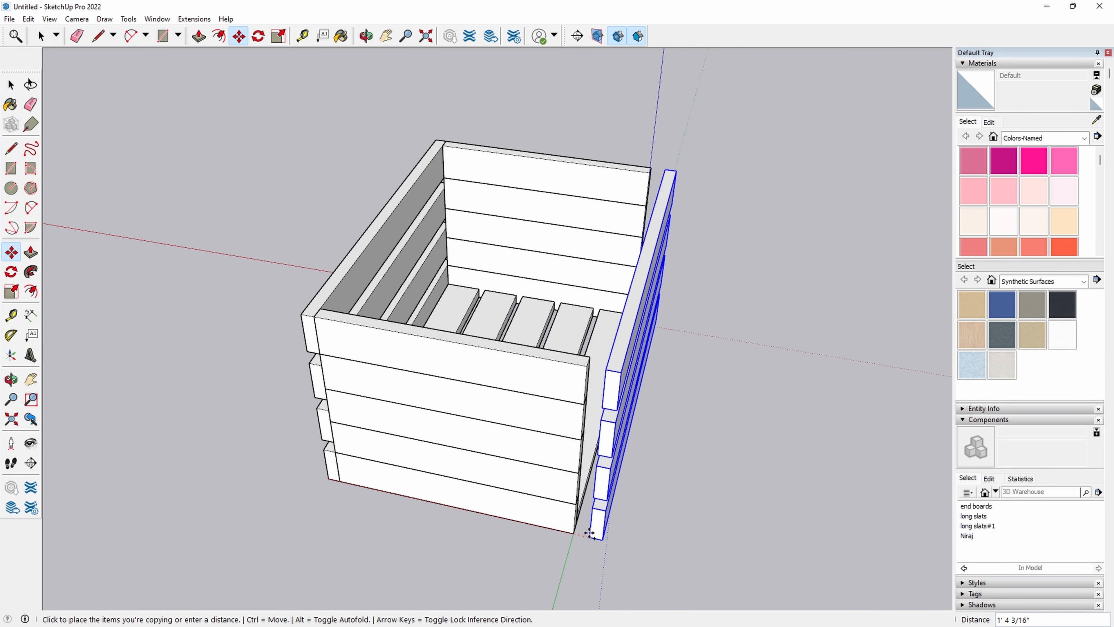
left_click(574, 533)
key("space")
left_click(660, 527)
Step: Examine the assembled crate from several sides, checking the end-board group and the individual side slats
middle_click_drag(731, 476, 184, 351)
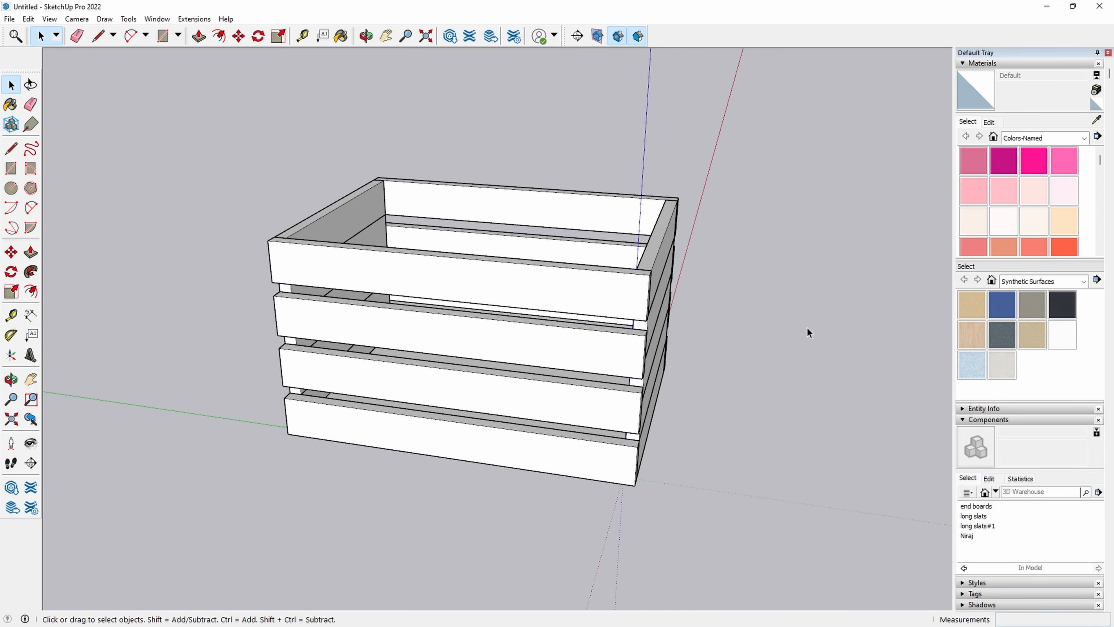
middle_click_drag(809, 332, 486, 327)
left_click(539, 313)
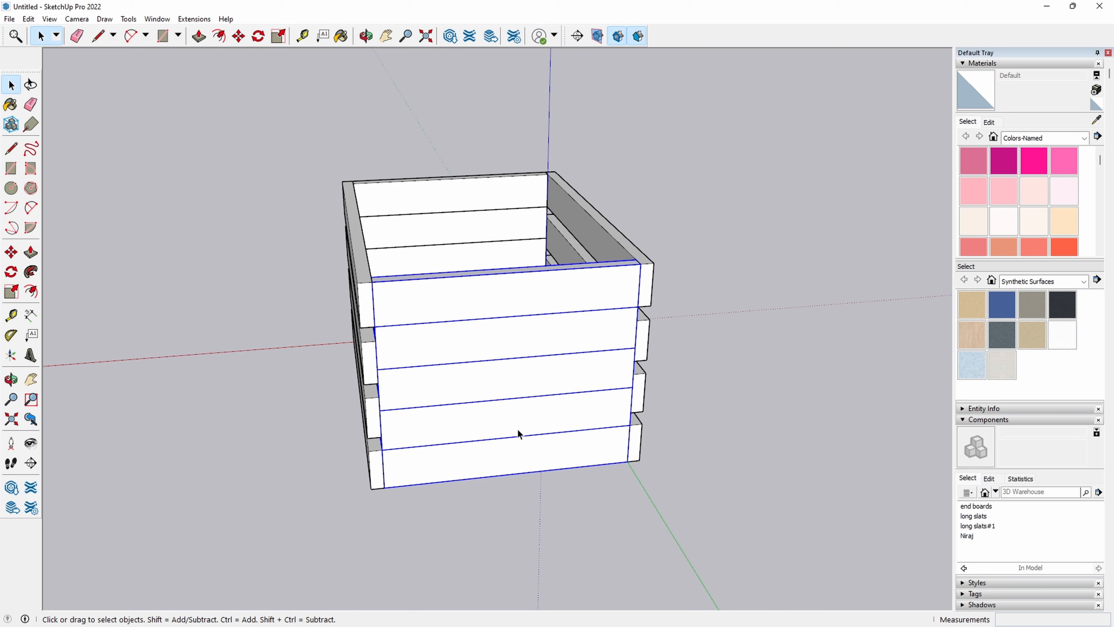
middle_click_drag(481, 450, 577, 282)
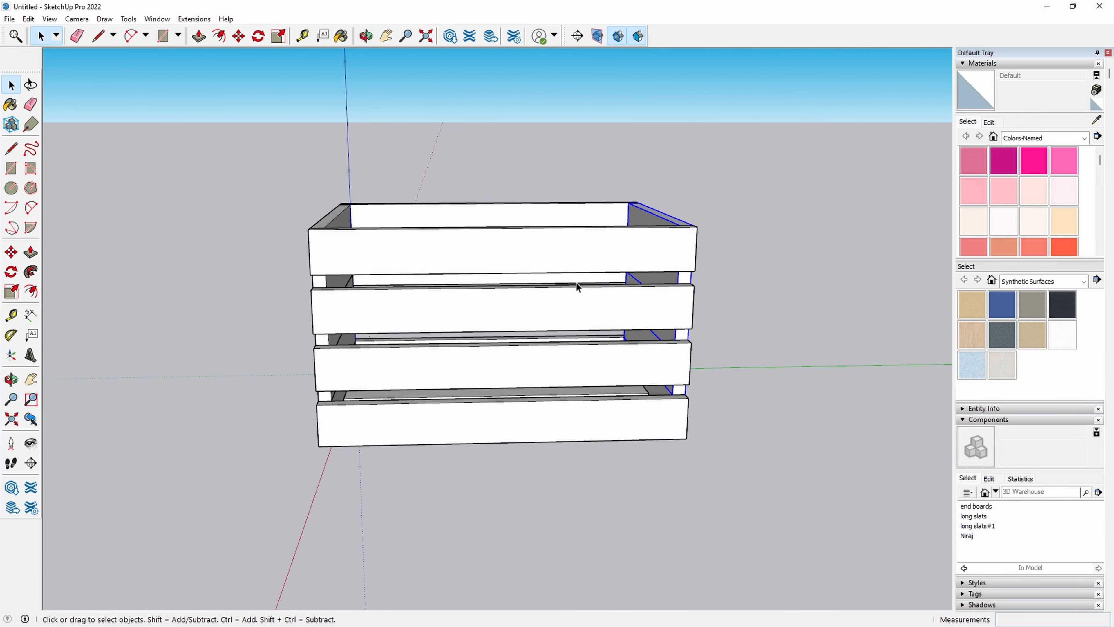
left_click(568, 250)
left_click(542, 309)
left_click(531, 366)
left_click(505, 423)
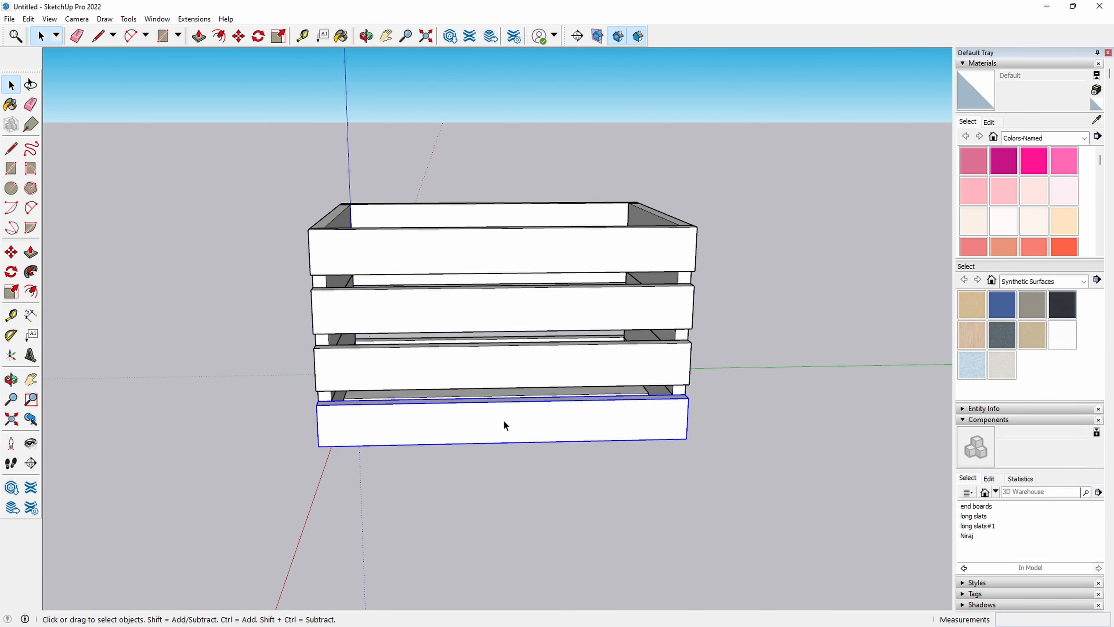
left_click(317, 253)
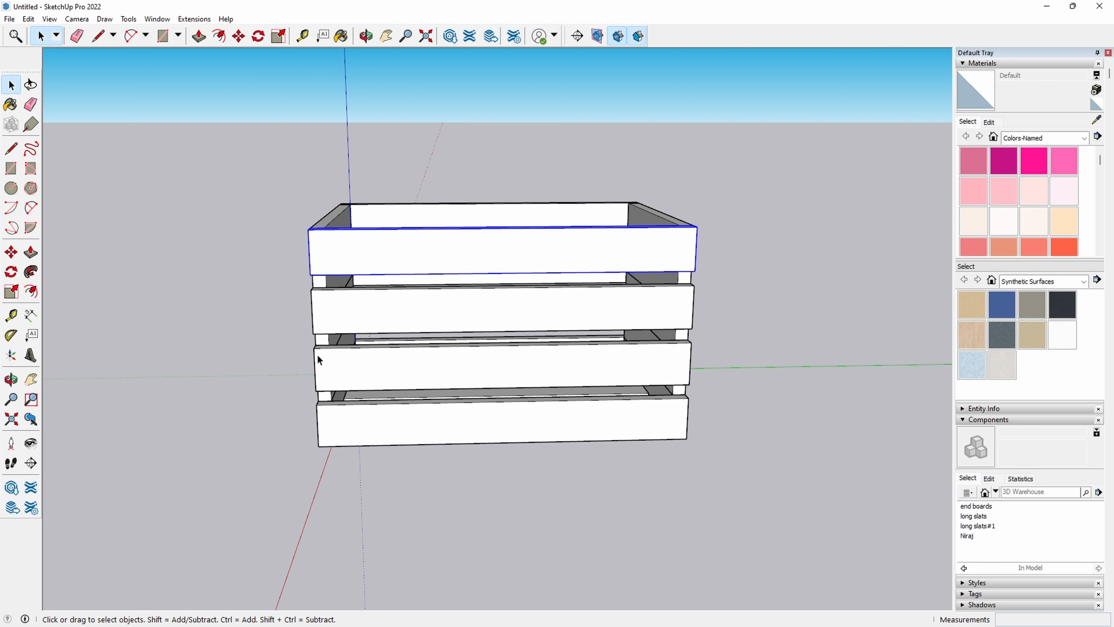
left_click(528, 475)
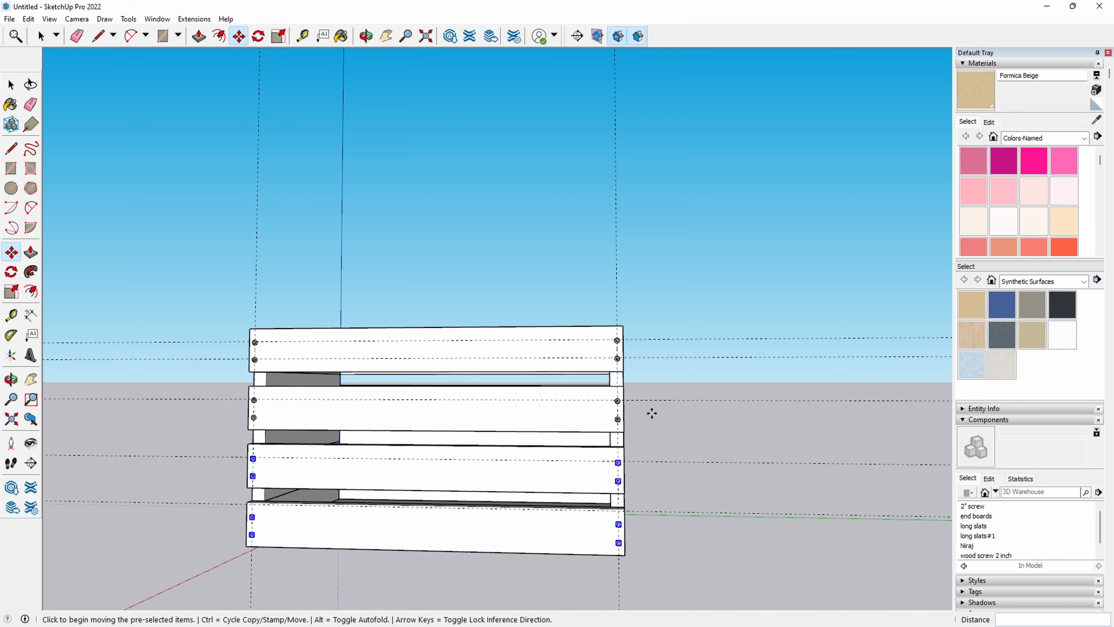
Step: Inspect the screws placed along both ends of the side slats from different angles and clear the selection
middle_click_drag(664, 400, 661, 398)
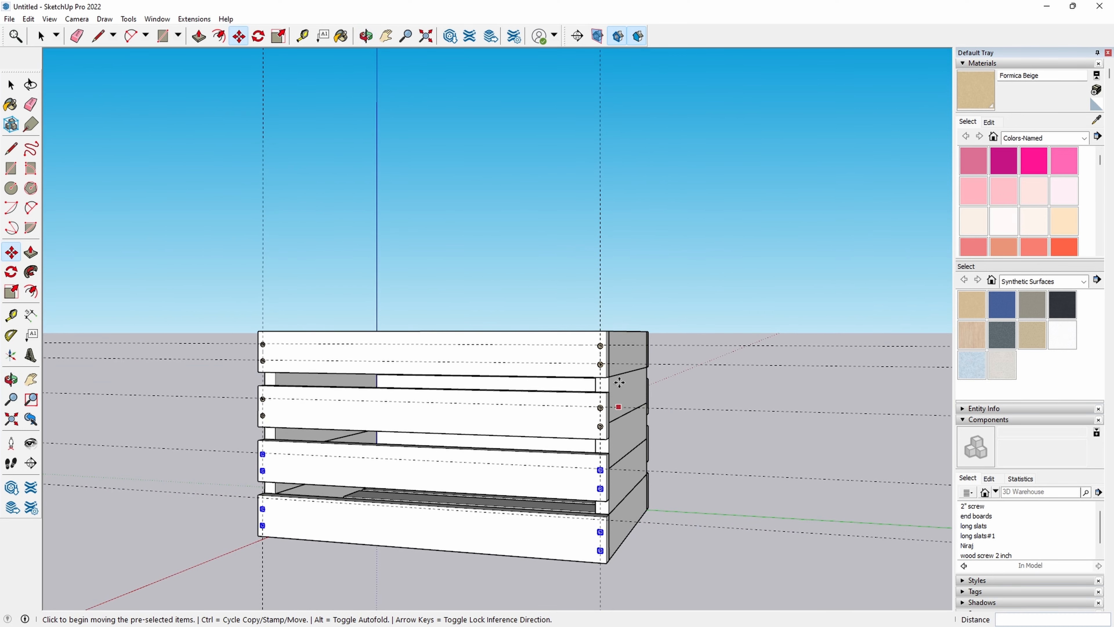
middle_click_drag(763, 395, 741, 408)
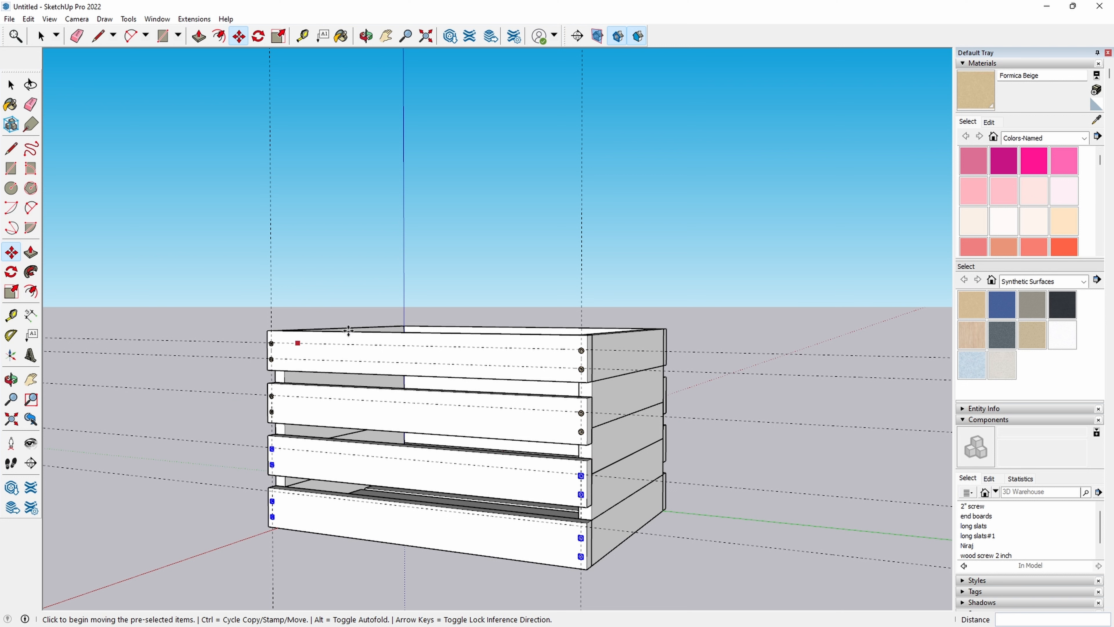
middle_click_drag(797, 356, 792, 355)
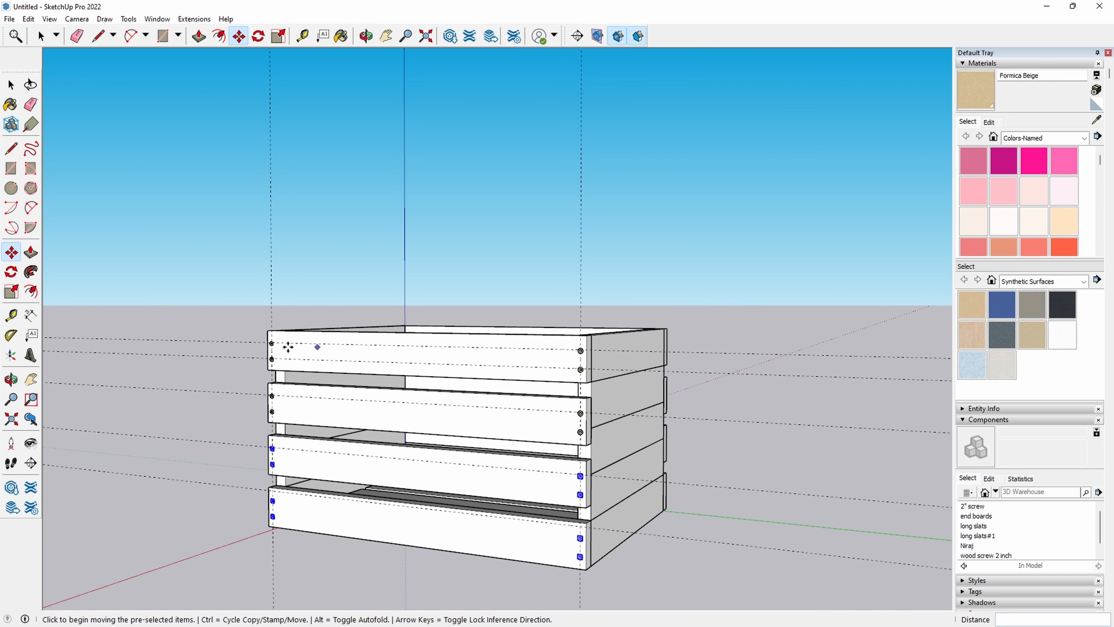
middle_click_drag(728, 371, 156, 300)
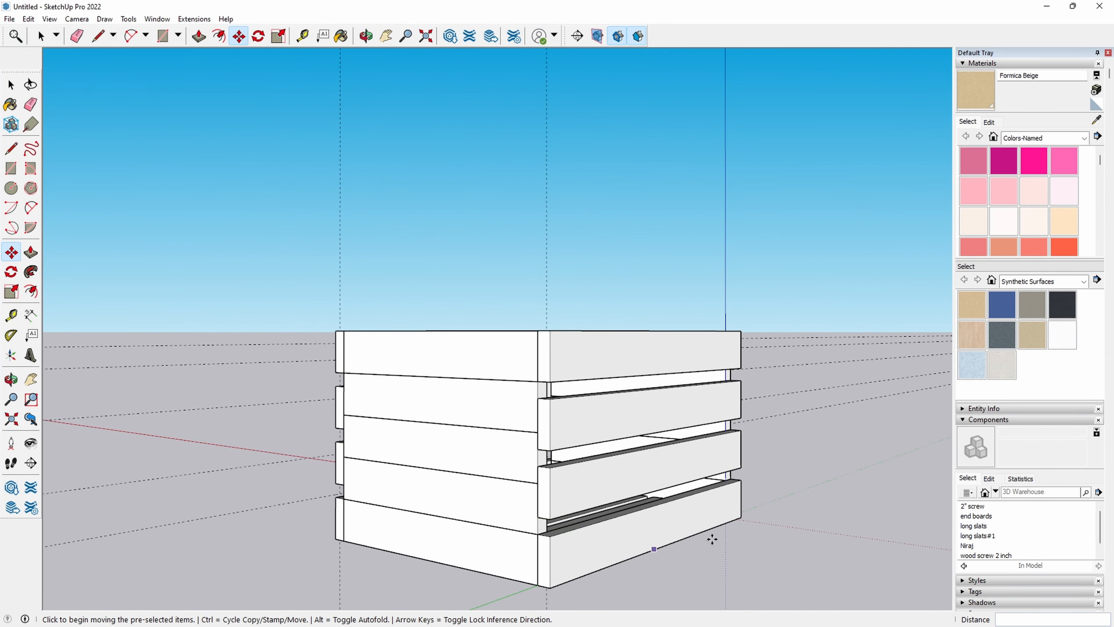
middle_click_drag(560, 453, 736, 440)
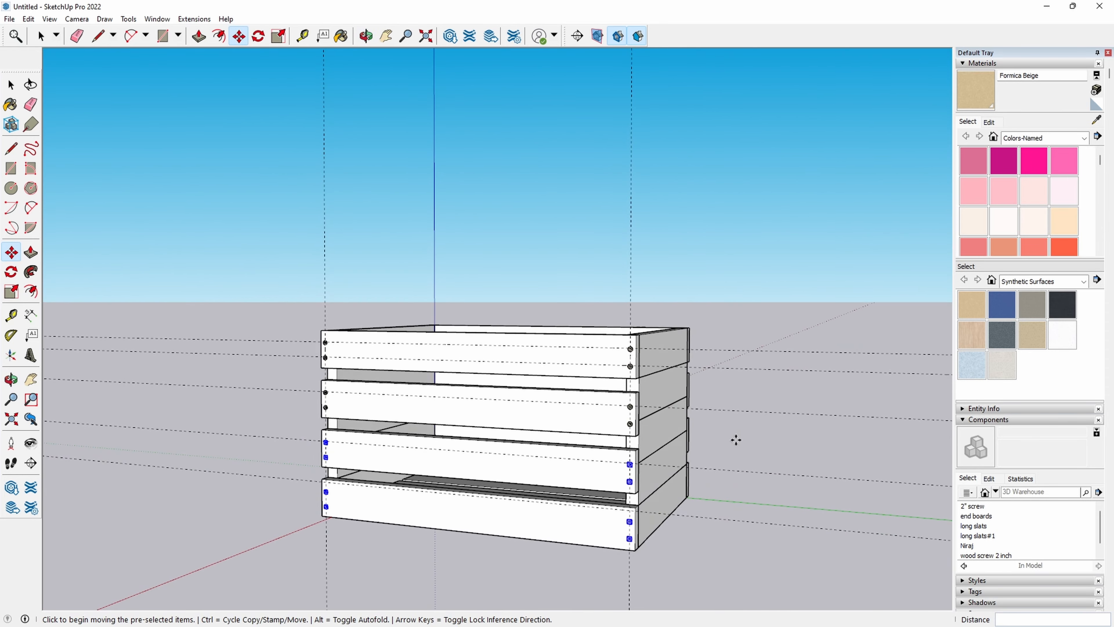
key("space")
left_click(747, 428)
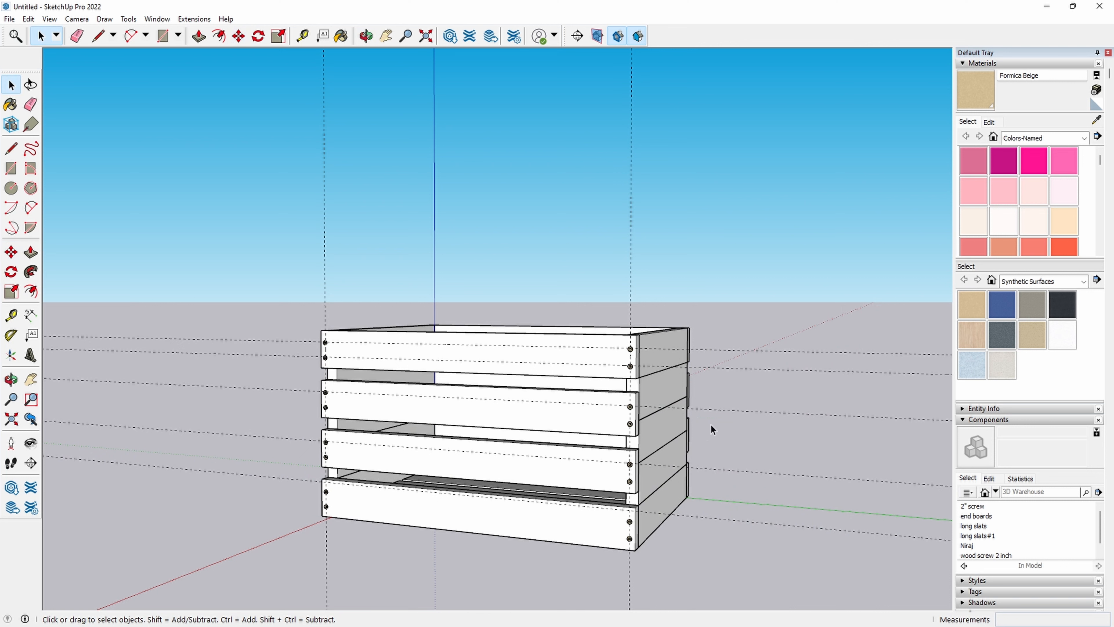
Step: On the opposite side's top slat, place a vertical guide about 5/16" in from its end and a horizontal guide 3/4" below its top edge
middle_click_drag(787, 394, 453, 335)
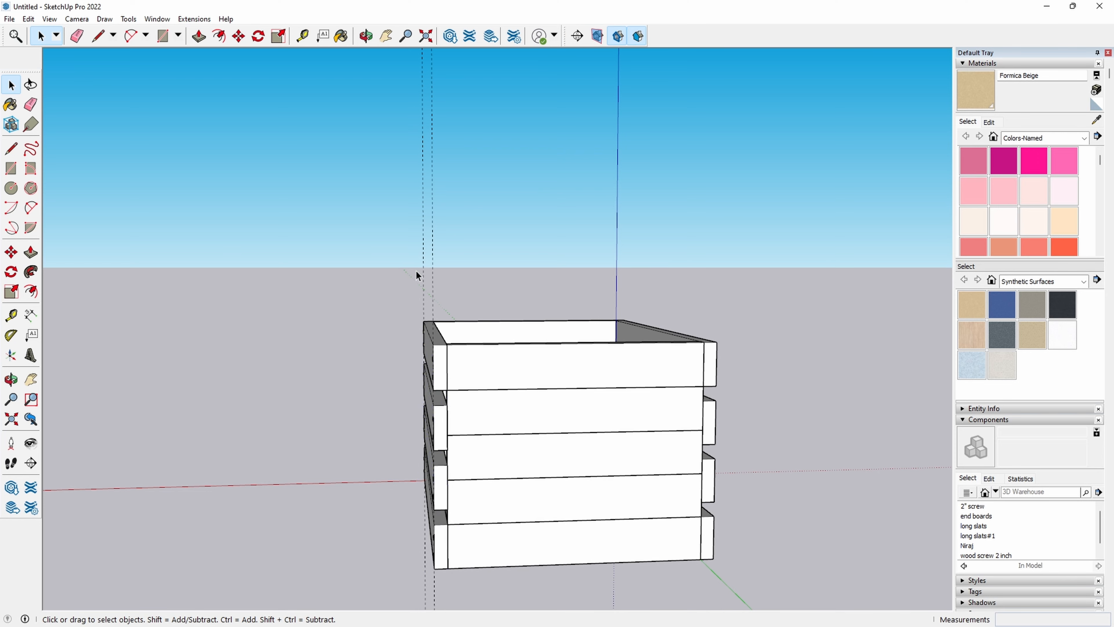
middle_click_drag(589, 271, 243, 278)
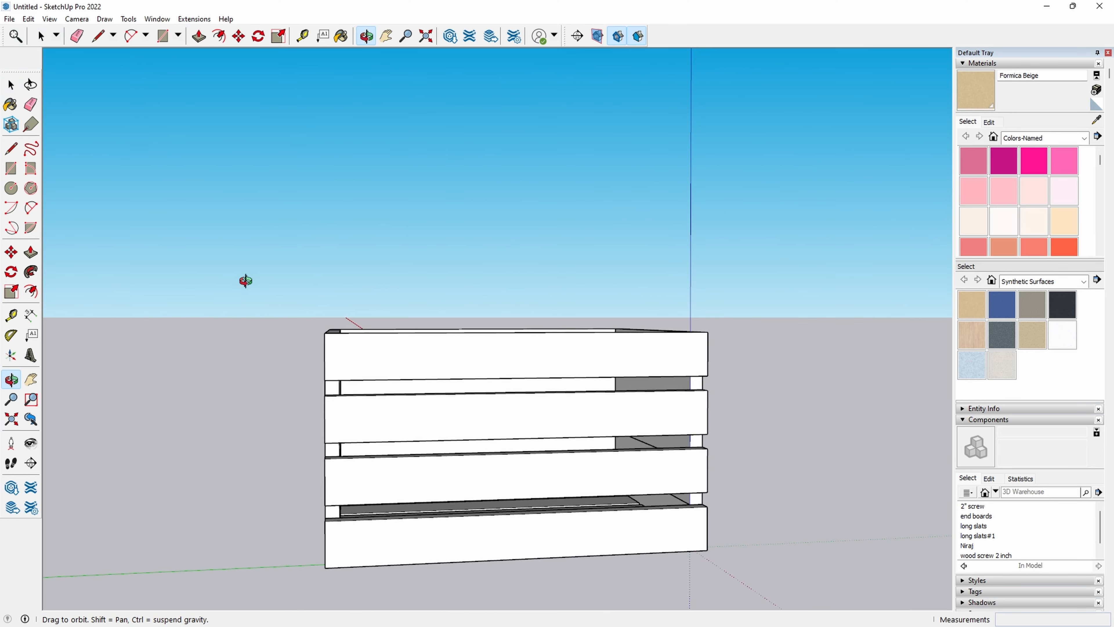
scroll(271, 313, "up", 5)
key("t")
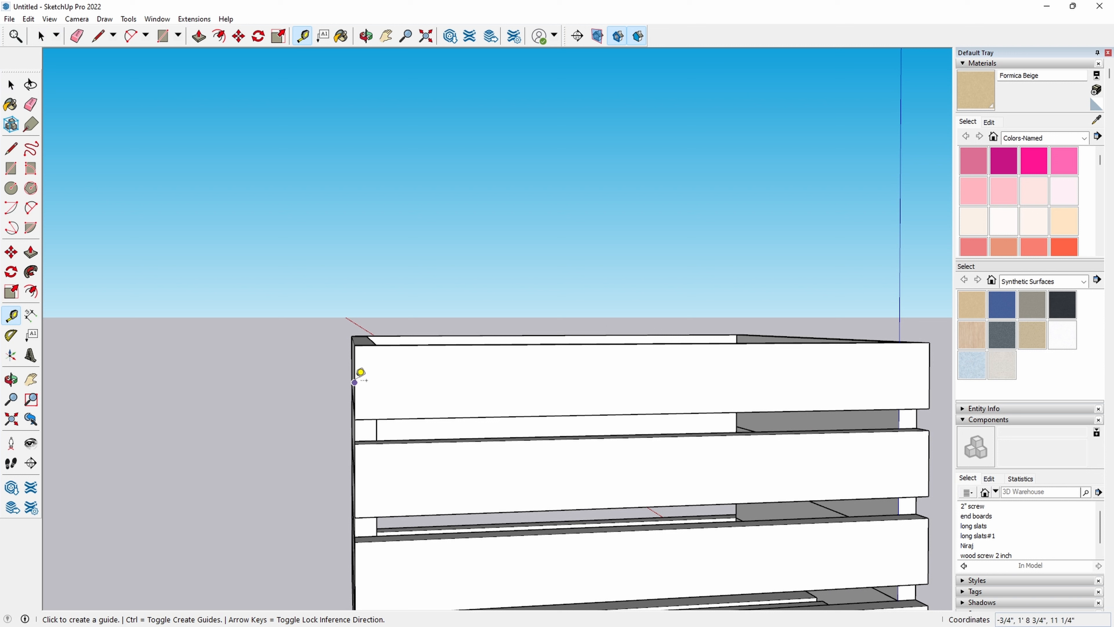
left_click(355, 381)
left_click(372, 374)
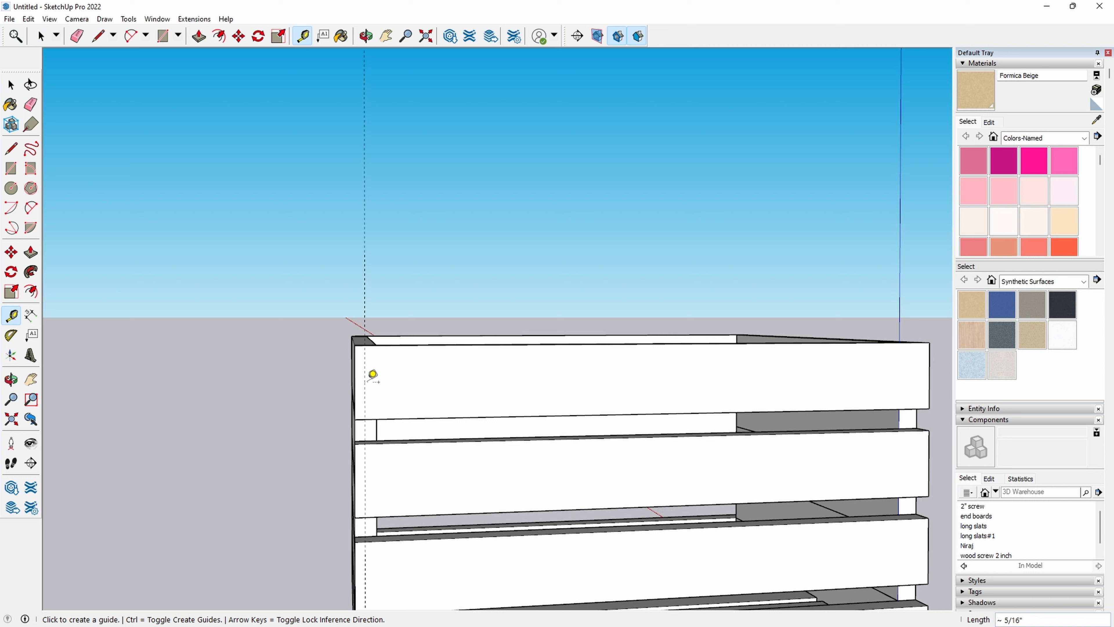
left_click(386, 345)
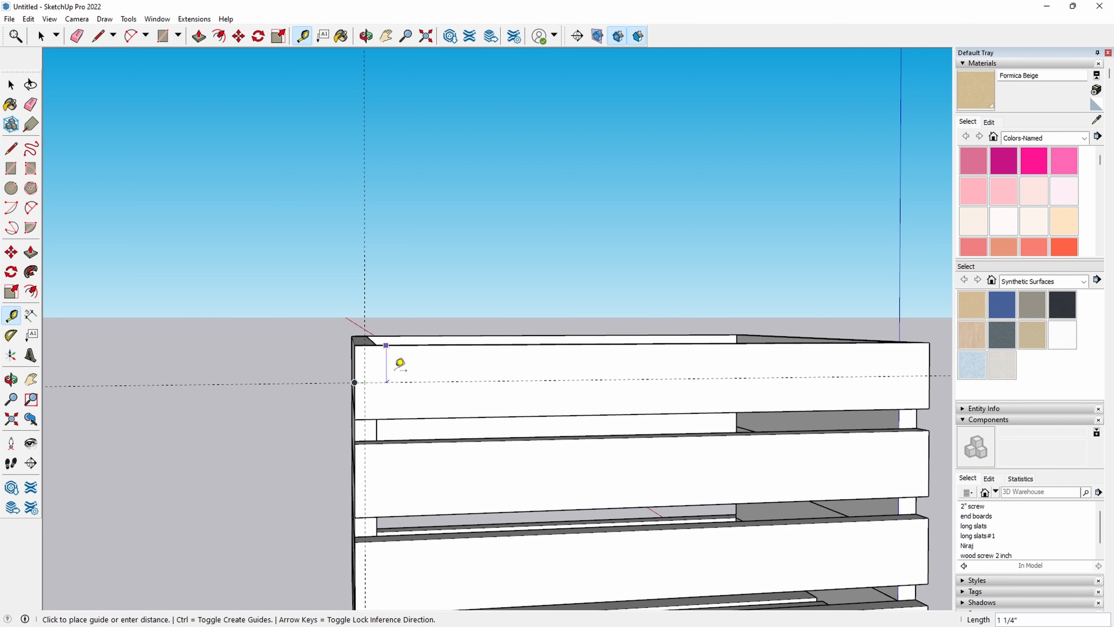
type("3/4")
key("Return")
Step: Select all instances of the screw component used on the side slats
scroll(649, 368, "down", 5)
middle_click_drag(648, 368, 700, 356)
key("space")
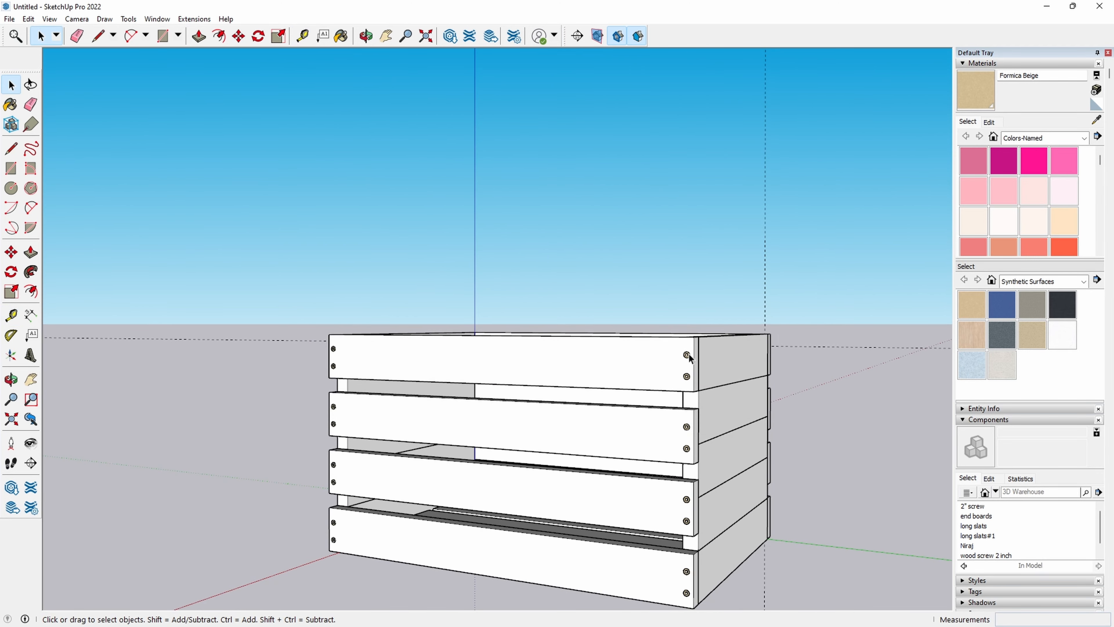
scroll(688, 356, "up", 3)
right_click(687, 360)
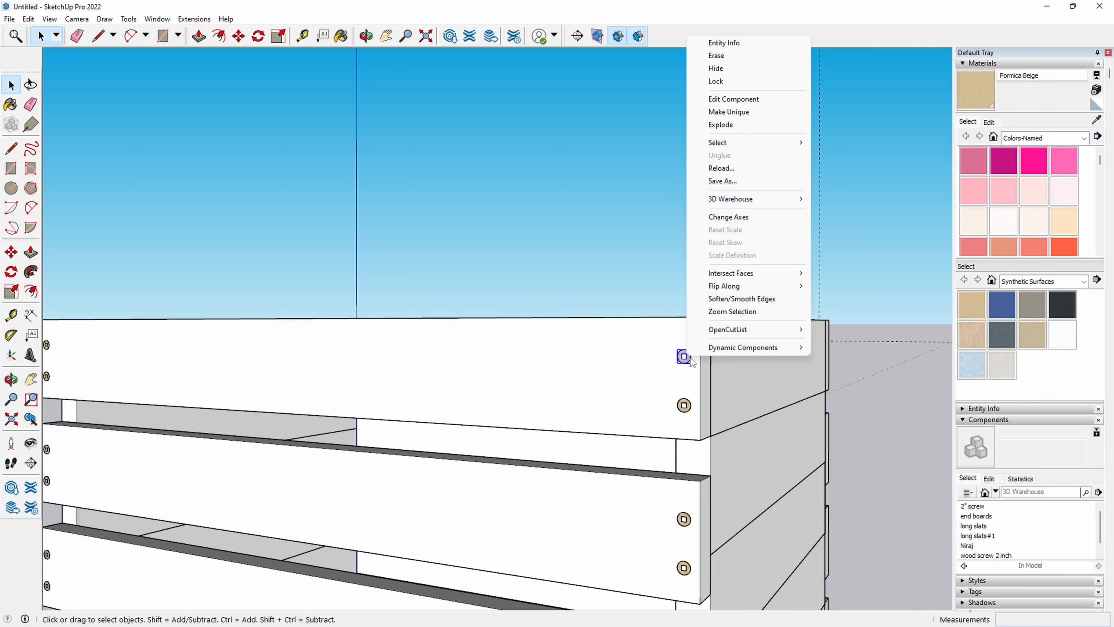
mouse_move(745, 146)
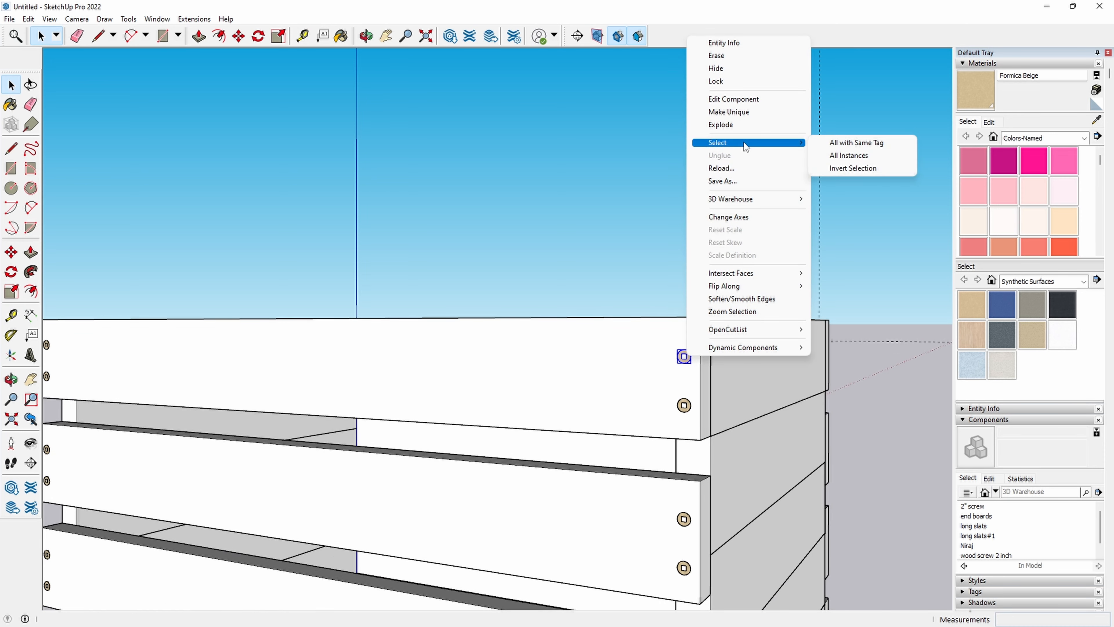
left_click(848, 155)
scroll(804, 454, "down", 5)
middle_click_drag(804, 454, 739, 393)
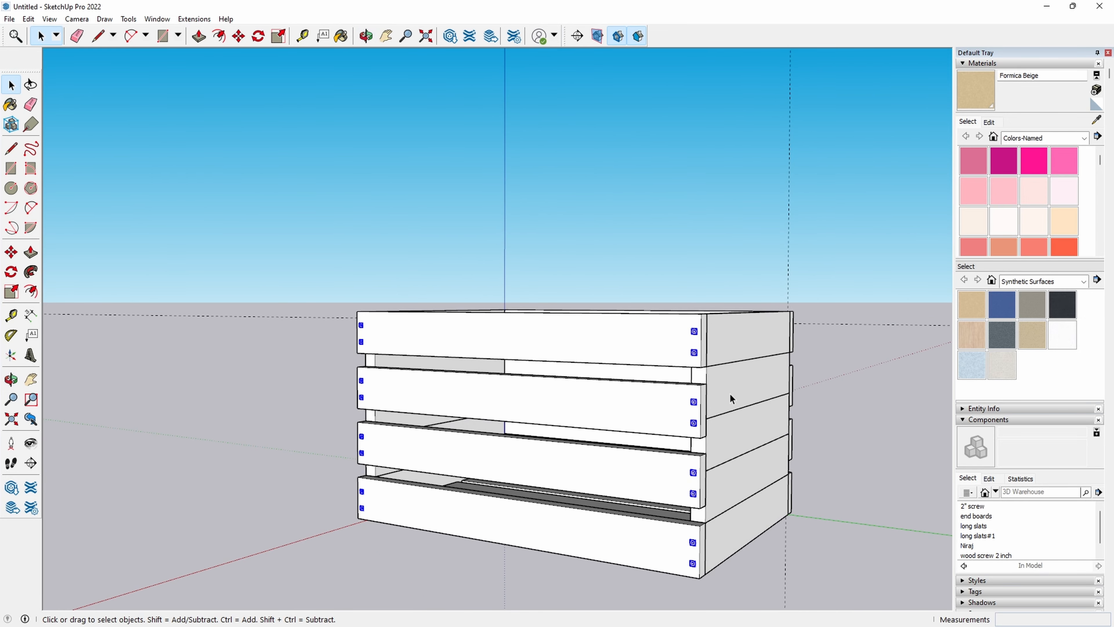
Step: Copy all the selected screws along the red axis about 2' 9 3/4", clear of the crate's opposite side
key("m")
scroll(697, 331, "up", 4)
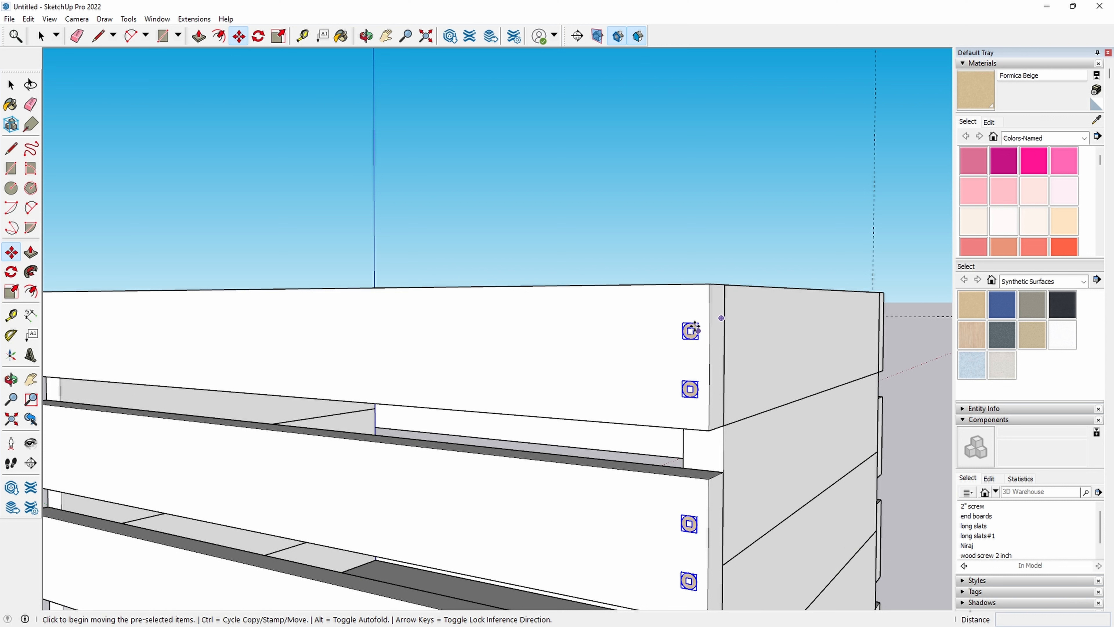
scroll(691, 329, "up", 4)
key("ctrl")
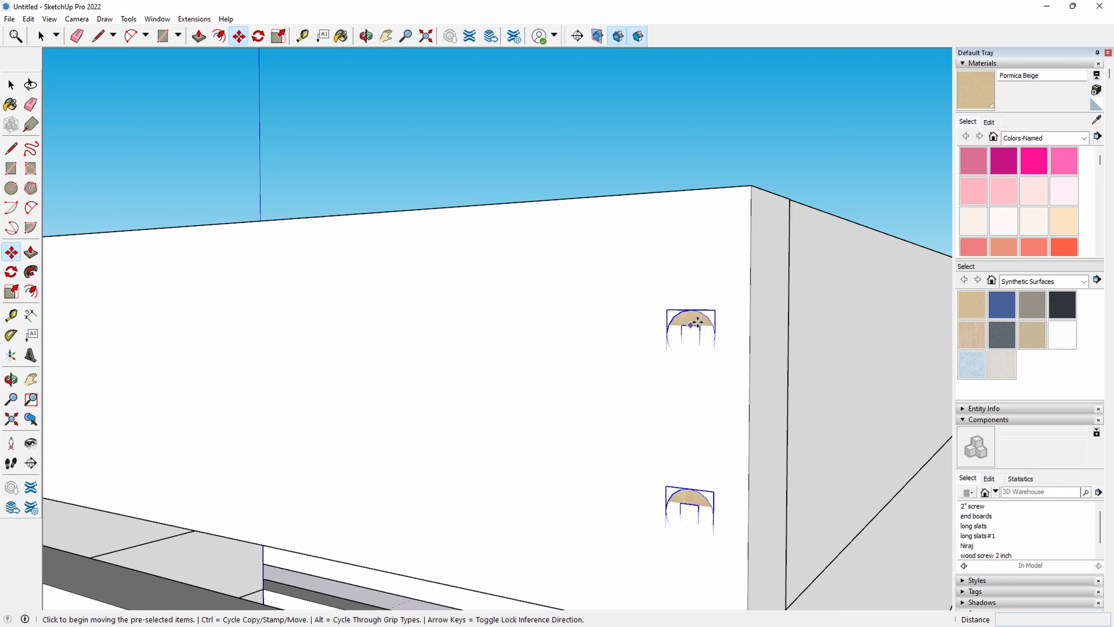
left_click(697, 325)
scroll(699, 322, "down", 5)
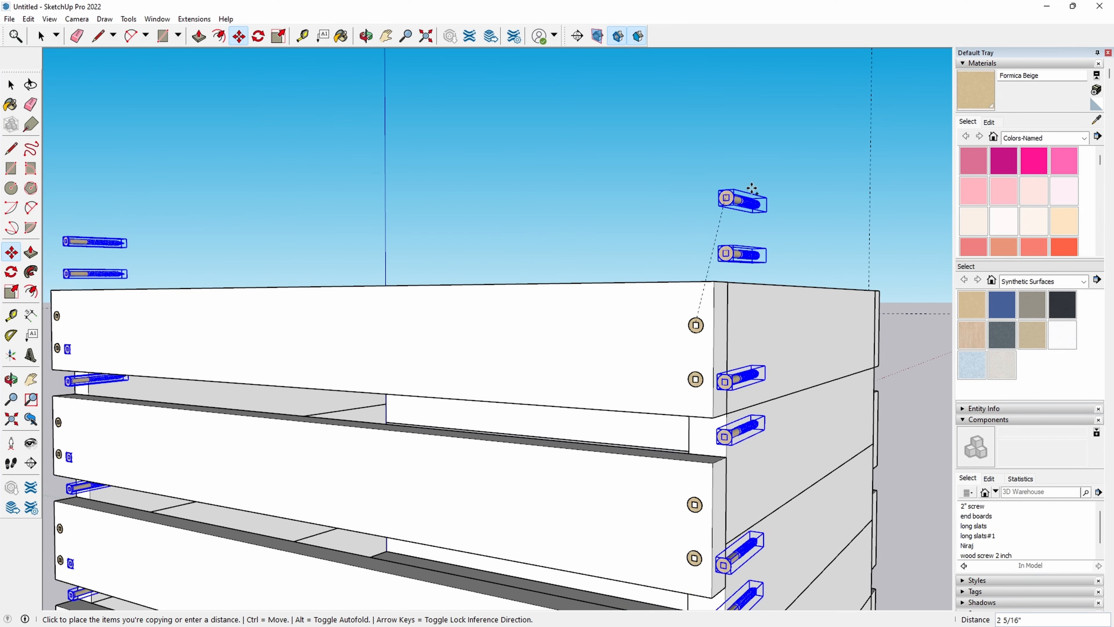
middle_click_drag(751, 189, 76, 205)
scroll(603, 364, "down", 5)
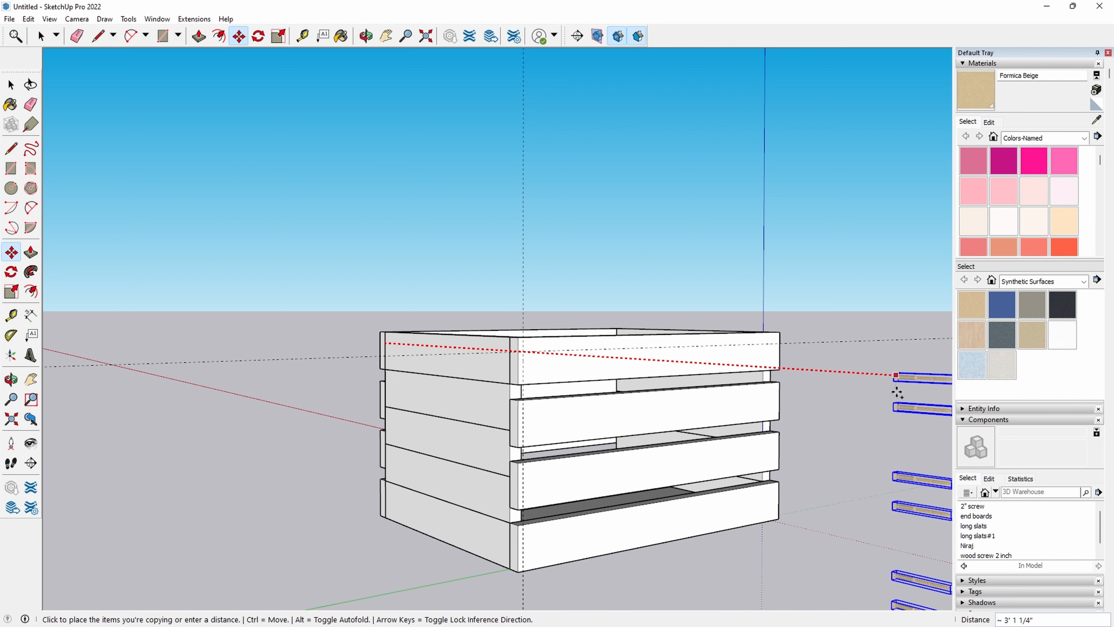
left_click(805, 374)
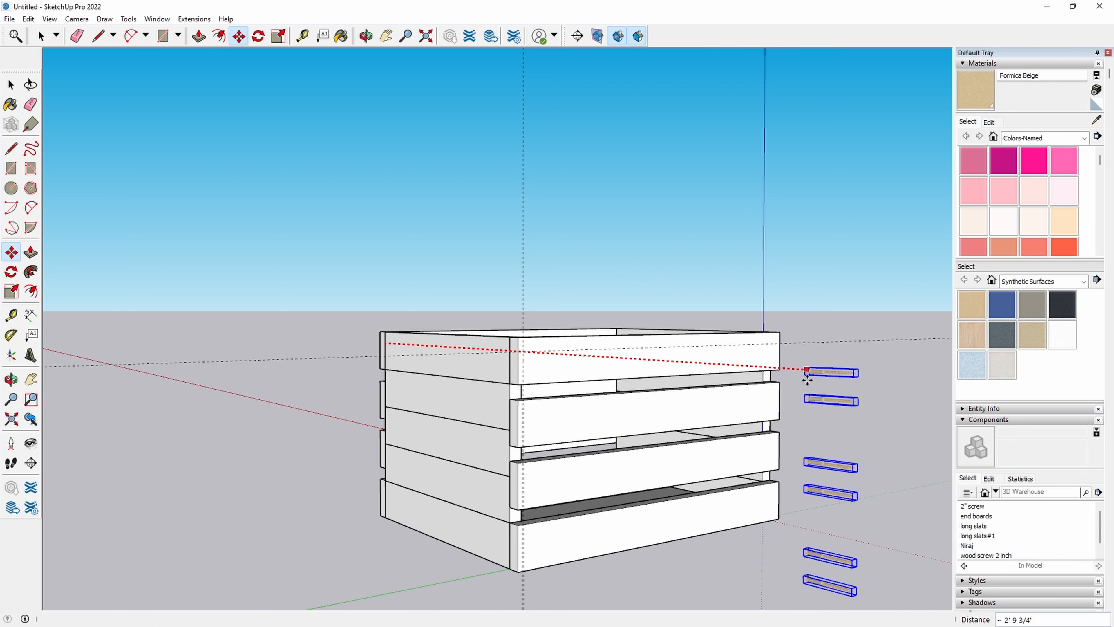
Step: Select all the copied screws outside the crate and flip them along the red direction
middle_click_drag(805, 397, 689, 322)
key("space")
left_click_drag(636, 284, 763, 514)
scroll(663, 440, "up", 3)
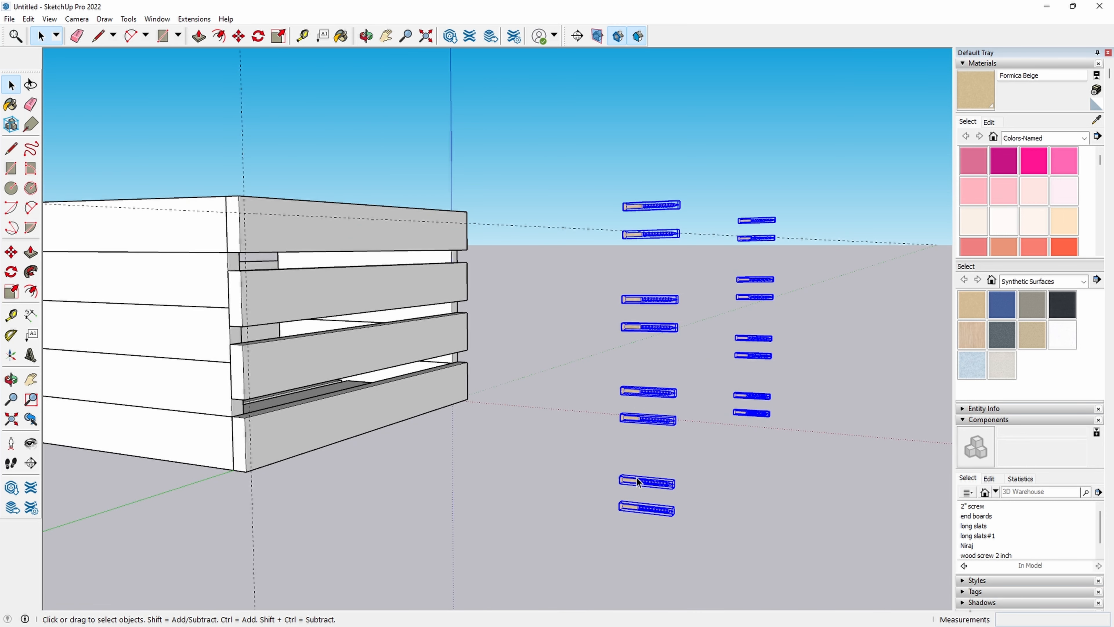
right_click(635, 478)
mouse_move(676, 428)
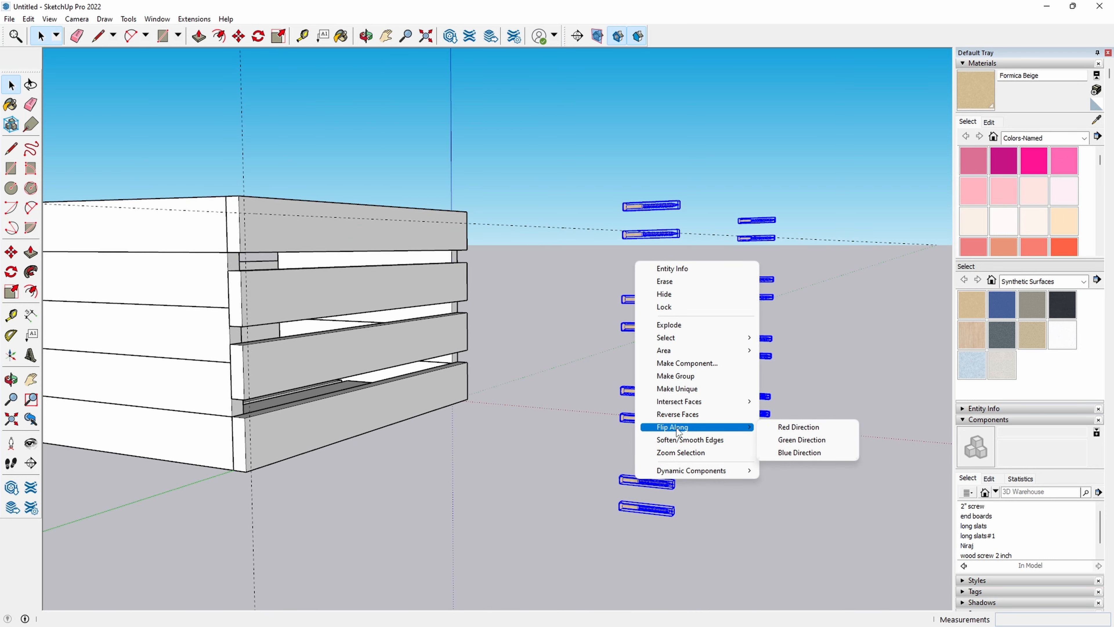
left_click(816, 428)
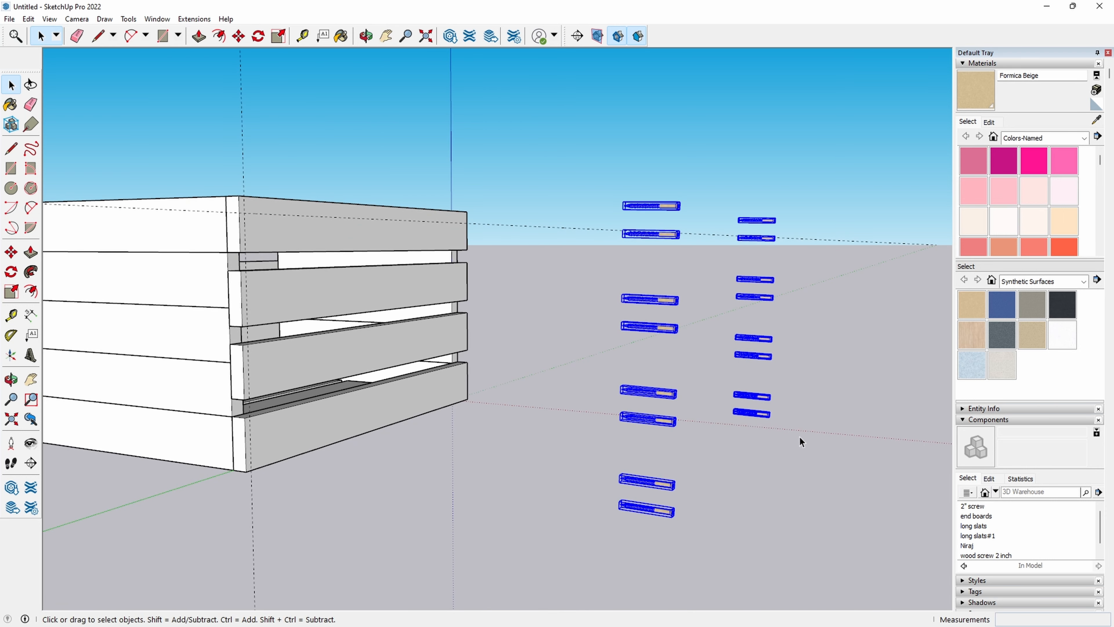
Step: Move the flipped screws by the top screw's head onto the guide intersection on the opposite top slat and clear the selection
key("o")
left_click_drag(791, 455, 376, 186)
key("space")
key("m")
key("o")
key("m")
scroll(441, 318, "up", 6)
key("m")
scroll(408, 244, "up", 6)
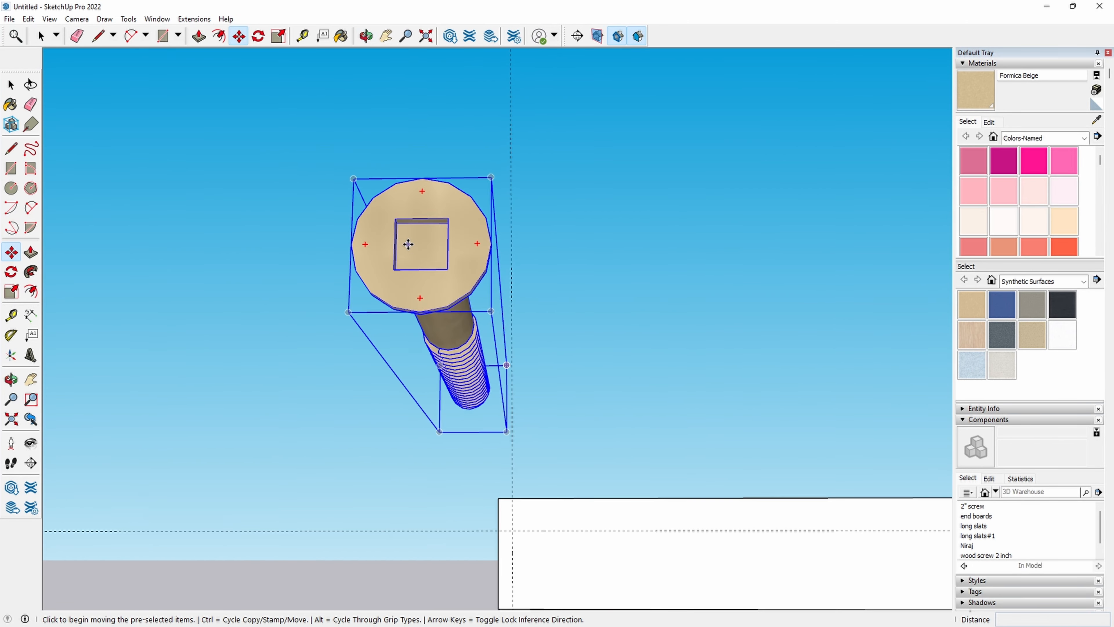
left_click(424, 224)
middle_click_drag(450, 349, 589, 410)
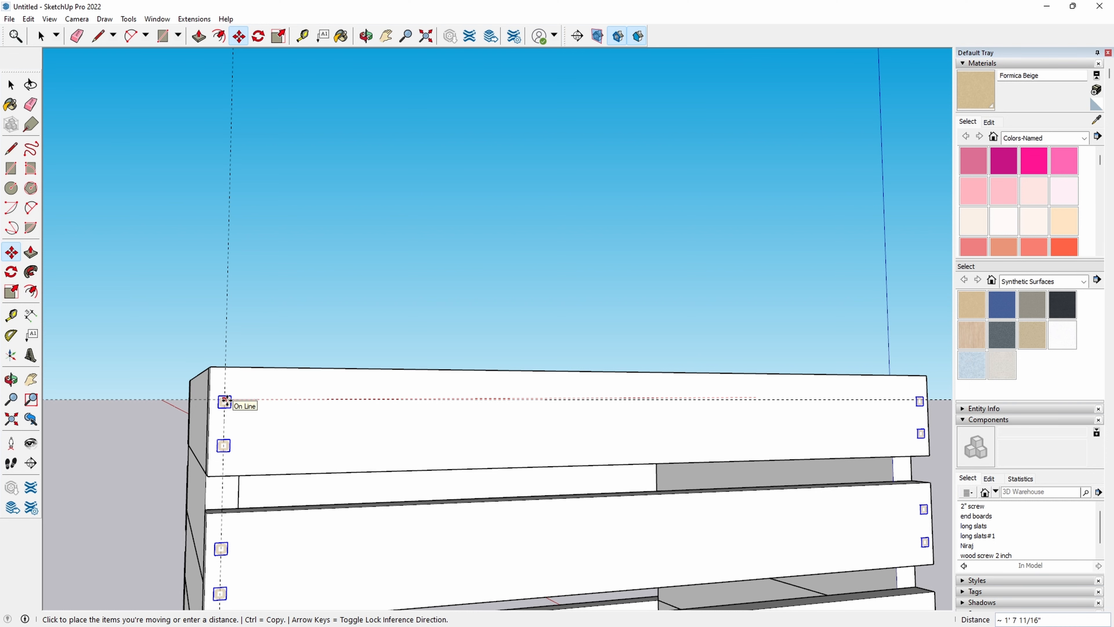
left_click(225, 400)
key("space")
left_click(181, 345)
middle_click_drag(182, 346, 170, 382)
key("space")
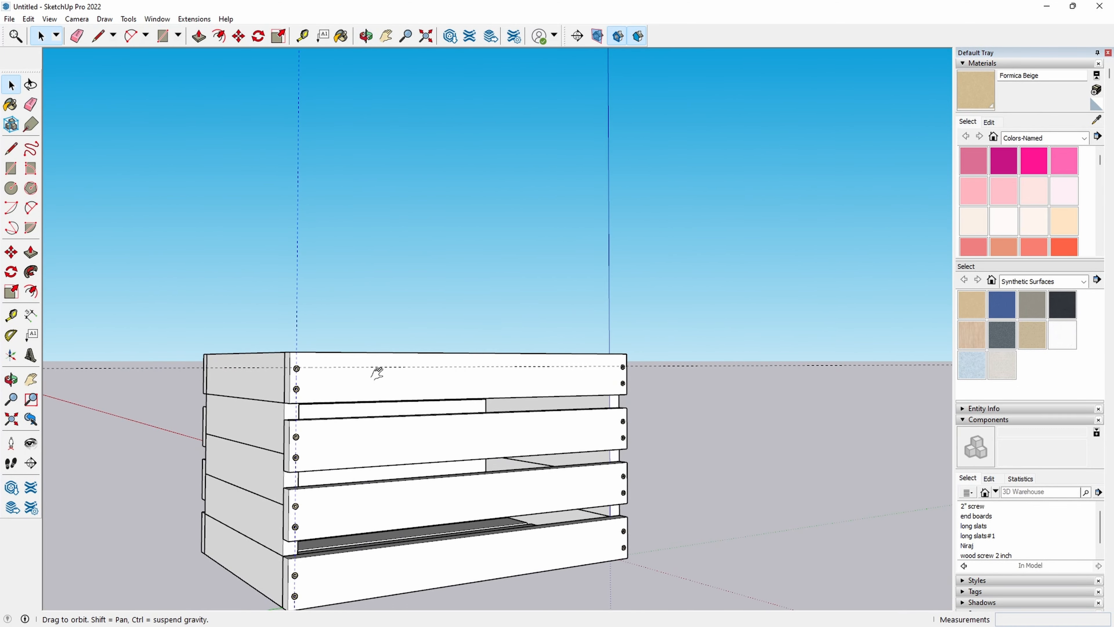
Step: Measure the crate's length across the top between the outer edges of its two ends
middle_click_drag(373, 368, 95, 442)
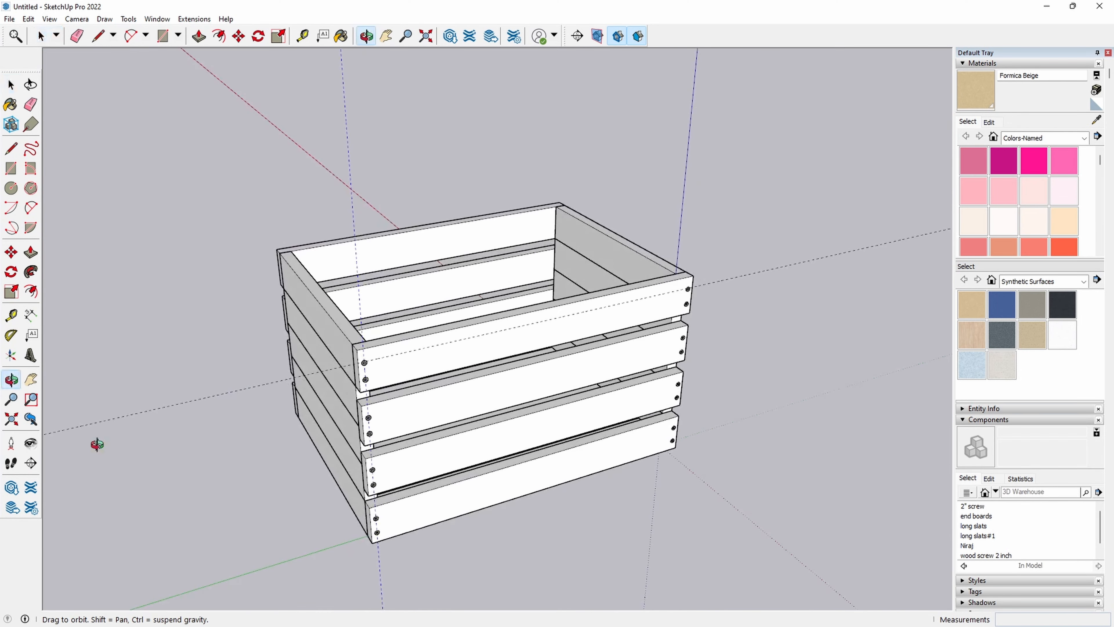
middle_click_drag(395, 474, 581, 547)
key("t")
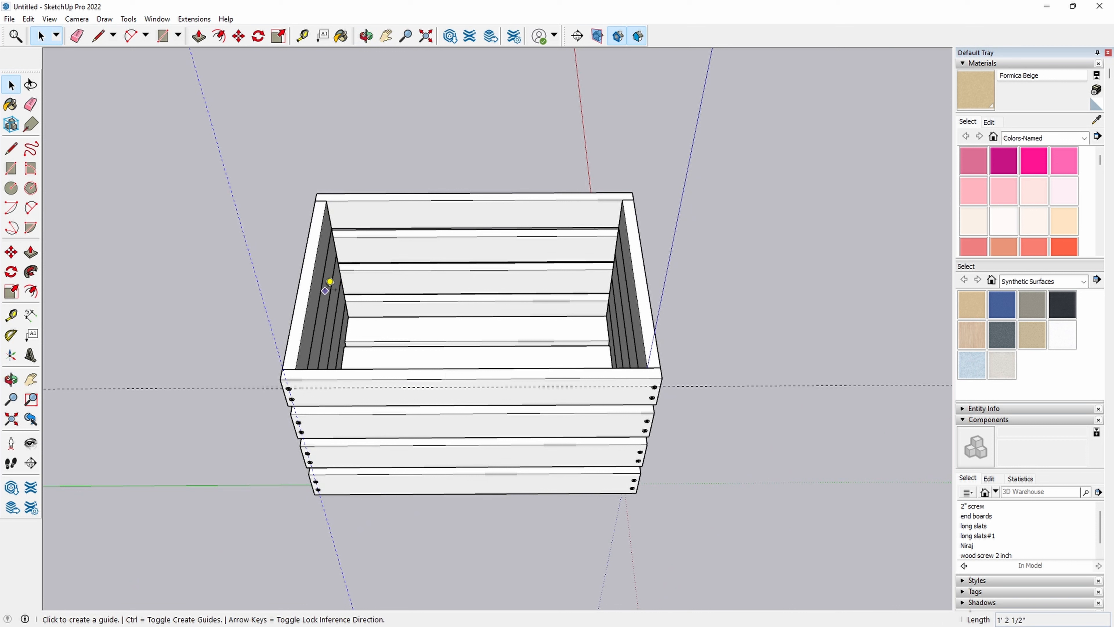
left_click(310, 289)
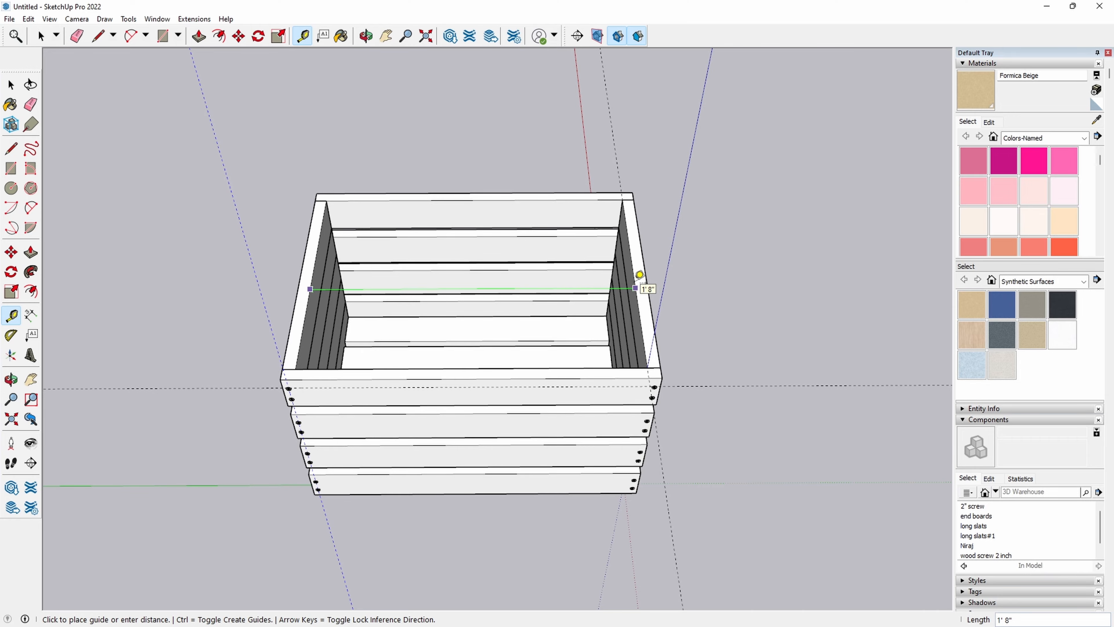
Step: Place a guide point 0.875" from the inner edge of the bottom slat next to the outermost spaced slat
middle_click_drag(231, 319, 756, 244)
middle_click_drag(596, 111, 595, 103)
middle_click_drag(529, 476, 738, 219)
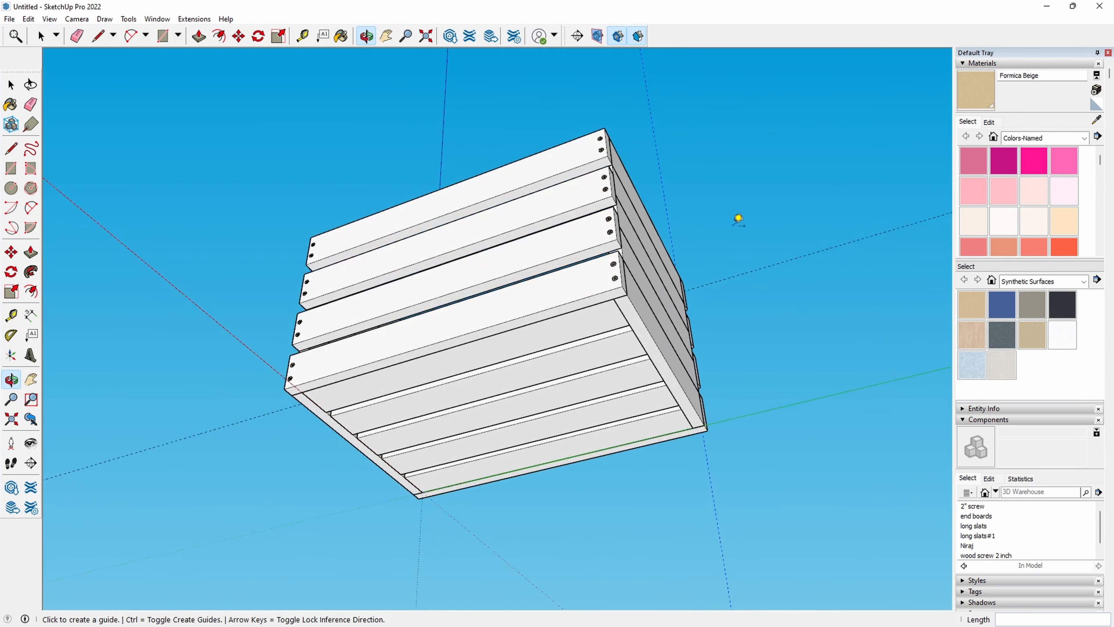
middle_click_drag(689, 190, 416, 456)
middle_click_drag(445, 259, 351, 506)
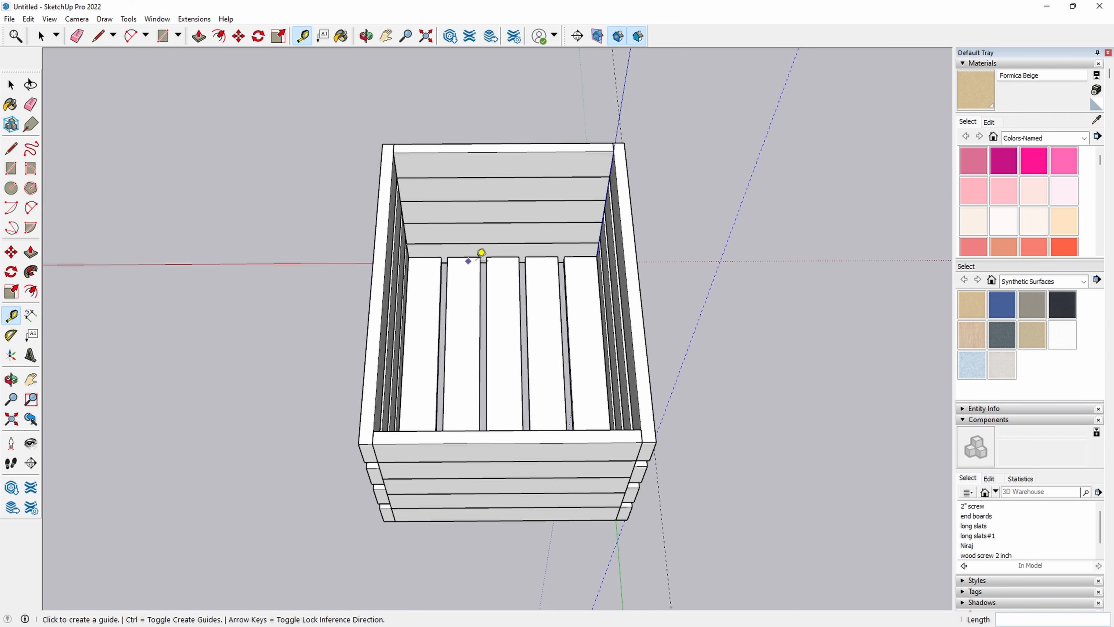
middle_click_drag(532, 425, 492, 168)
middle_click_drag(454, 544, 469, 193)
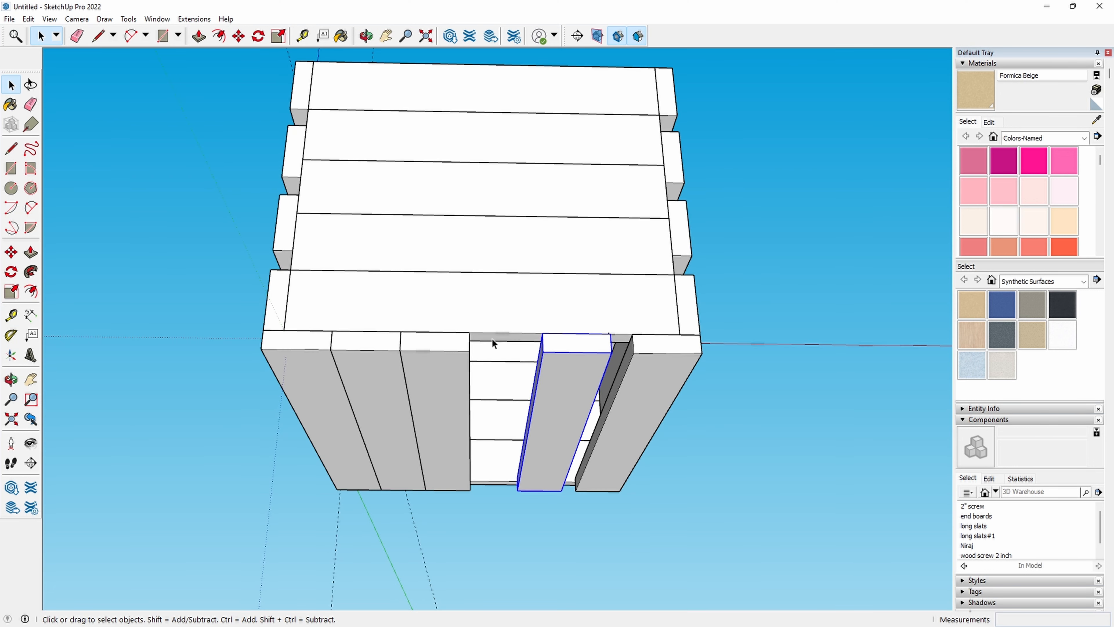
key("t")
left_click(542, 333)
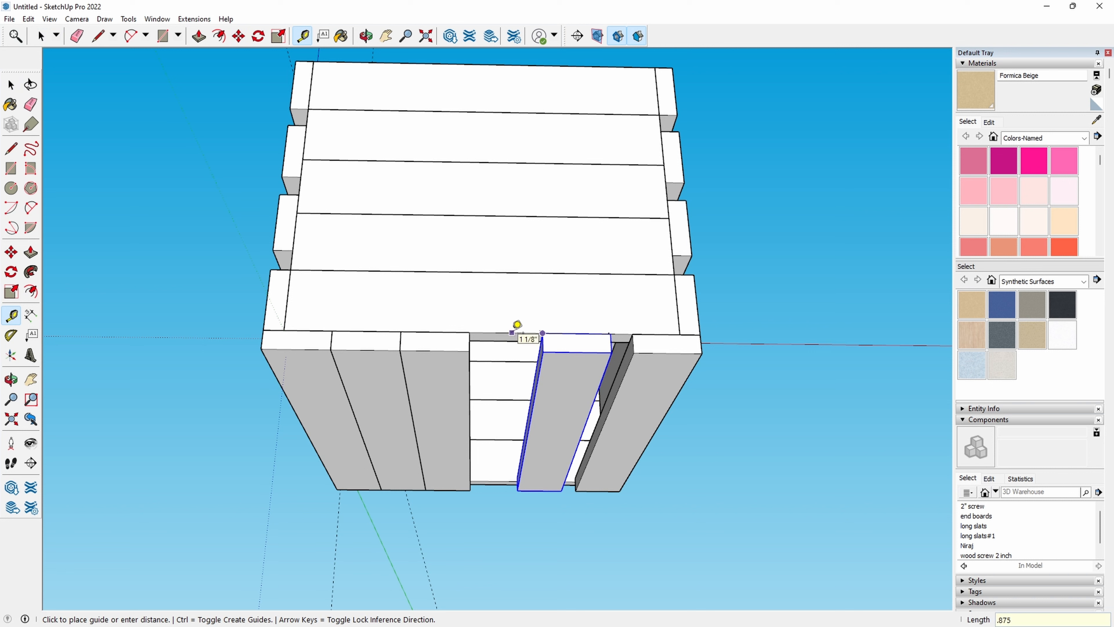
left_click(518, 333)
key("space")
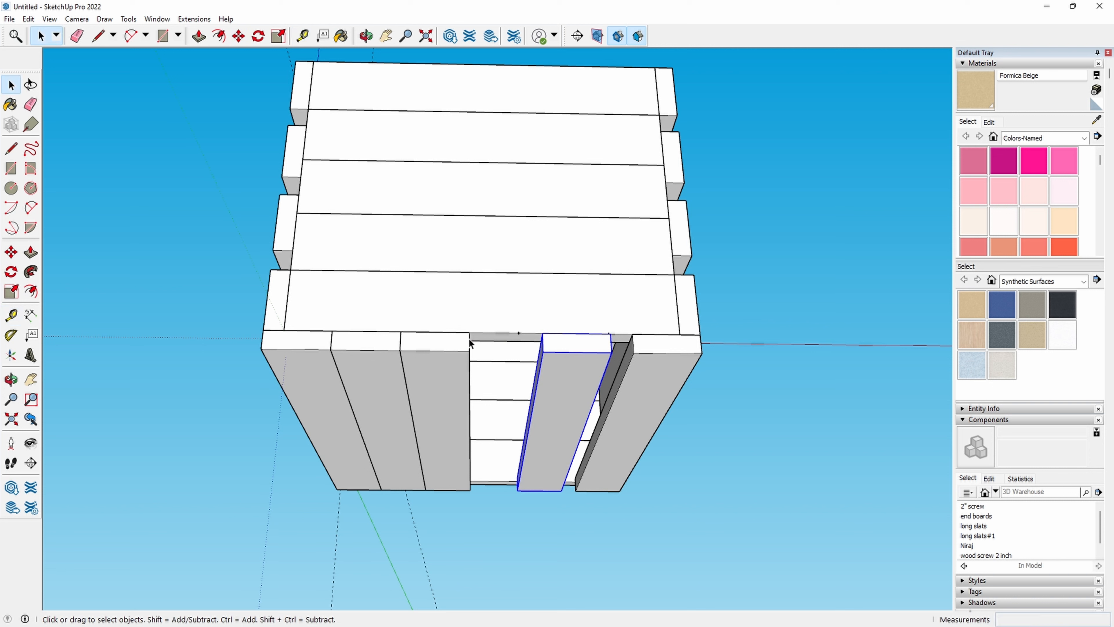
key("m")
left_click(472, 335)
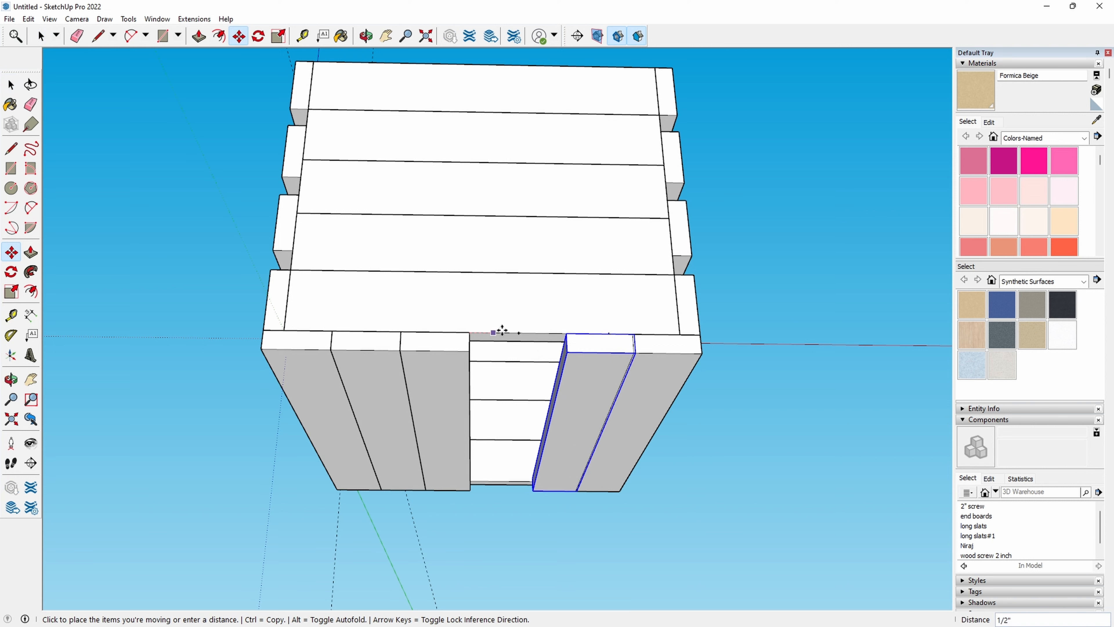
key("Escape")
Step: Select the middle bottom slat and move it by its corner onto the 0.875" guide point
key("space")
left_click(450, 348)
key("m")
left_click(469, 333)
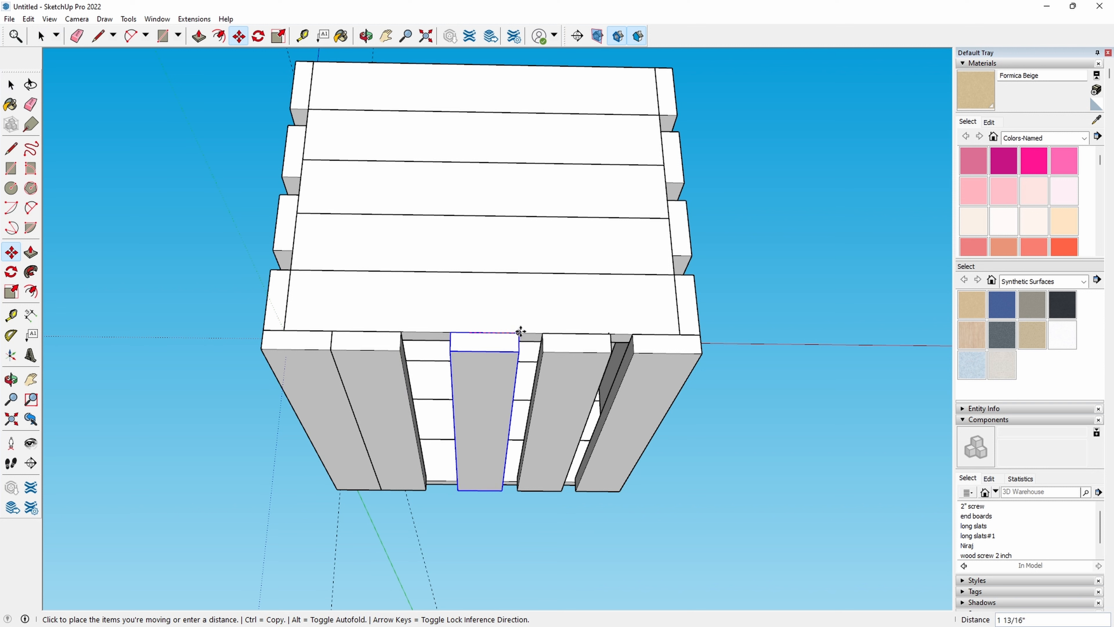
left_click(522, 331)
key("space")
Step: Select the next bottom slat and place a guide point 0.875" from the edge of the middle slat
left_click(387, 338)
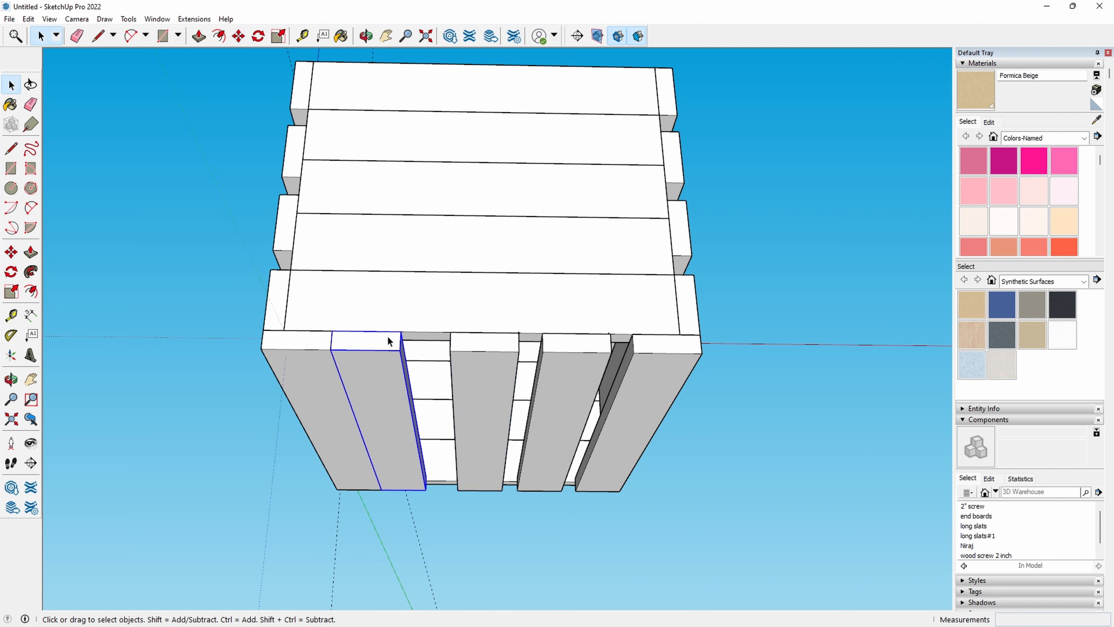
key("t")
left_click(450, 331)
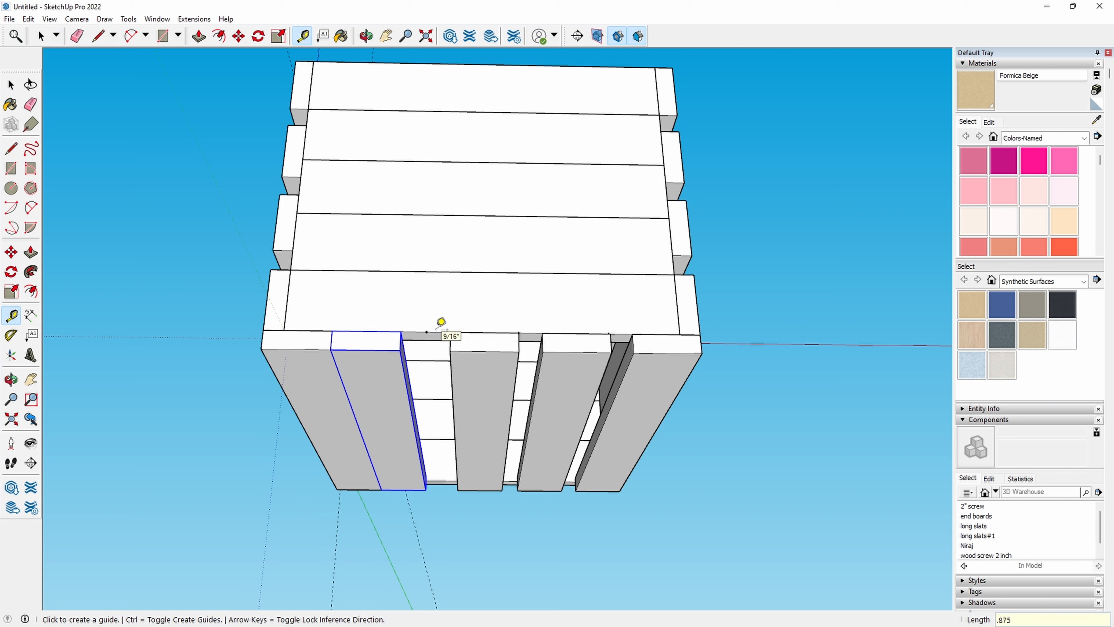
key("space")
Step: Move the selected bottom slat by its corner to the guide point beside the middle slat
key("m")
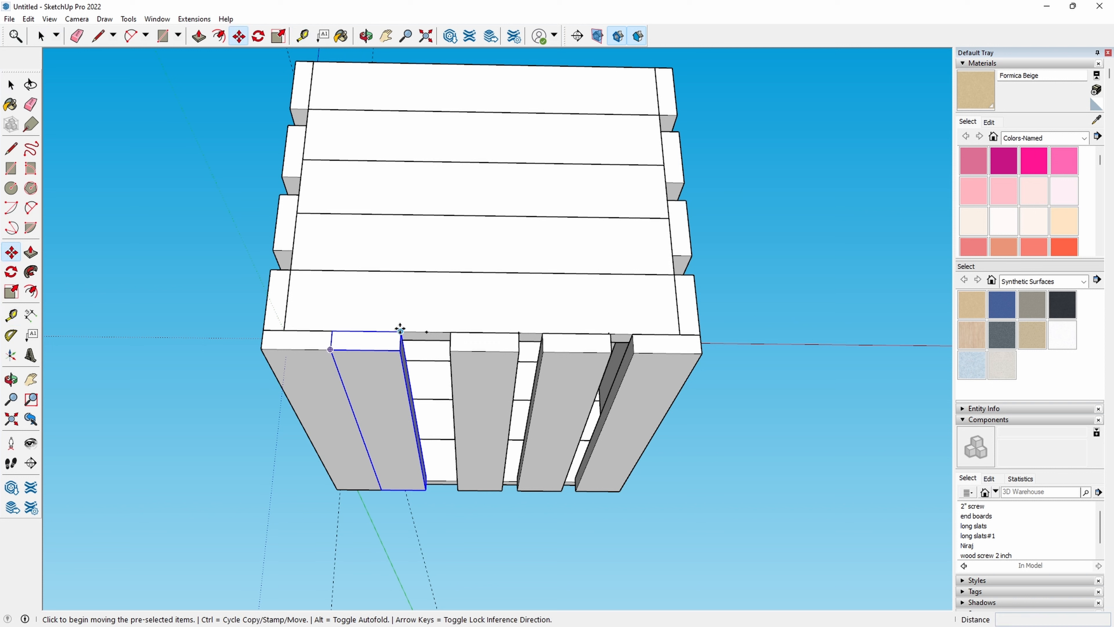
left_click(400, 332)
key("space")
key("t")
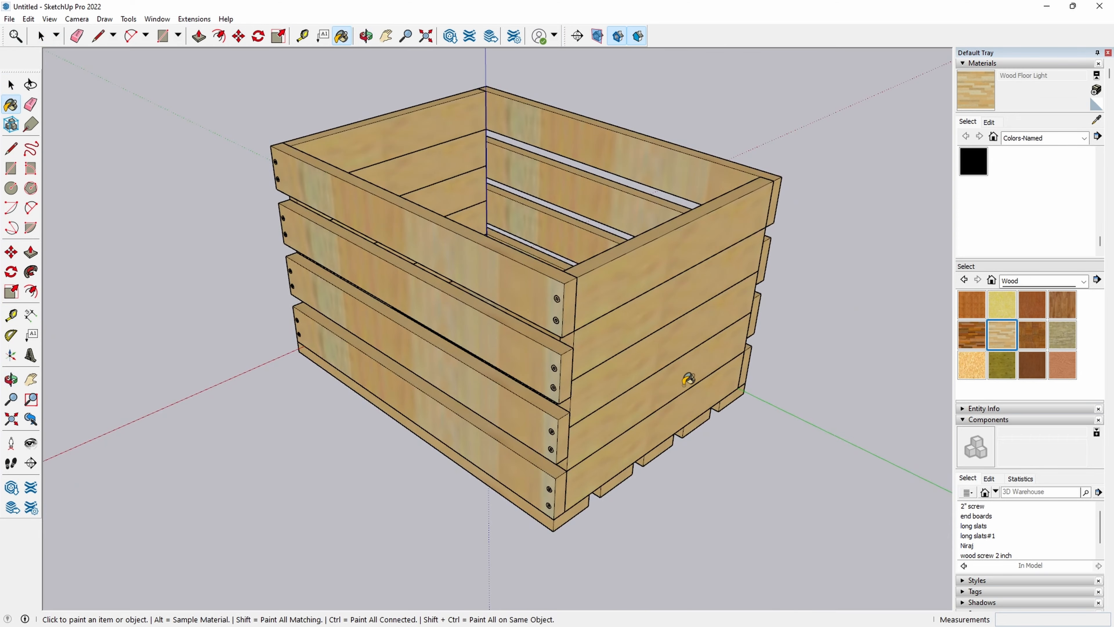
Step: Place a horizontal guide 3/4" below the top edge of the crate's top end board
key("o")
left_click_drag(576, 417, 847, 353)
key("b")
middle_click_drag(802, 426, 799, 432)
mouse_move(738, 380)
middle_mouse_down("shift")
mouse_move(778, 420)
mouse_move(855, 438)
middle_mouse_up("shift")
key("space")
scroll(545, 269, "up", 2)
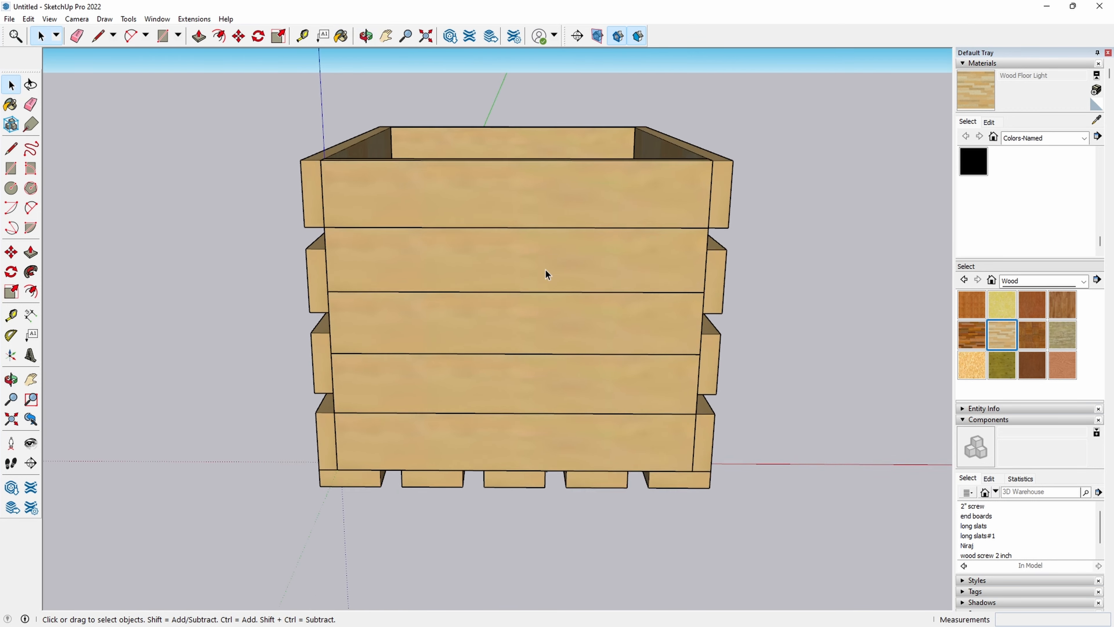
scroll(545, 269, "up", 2)
key("t")
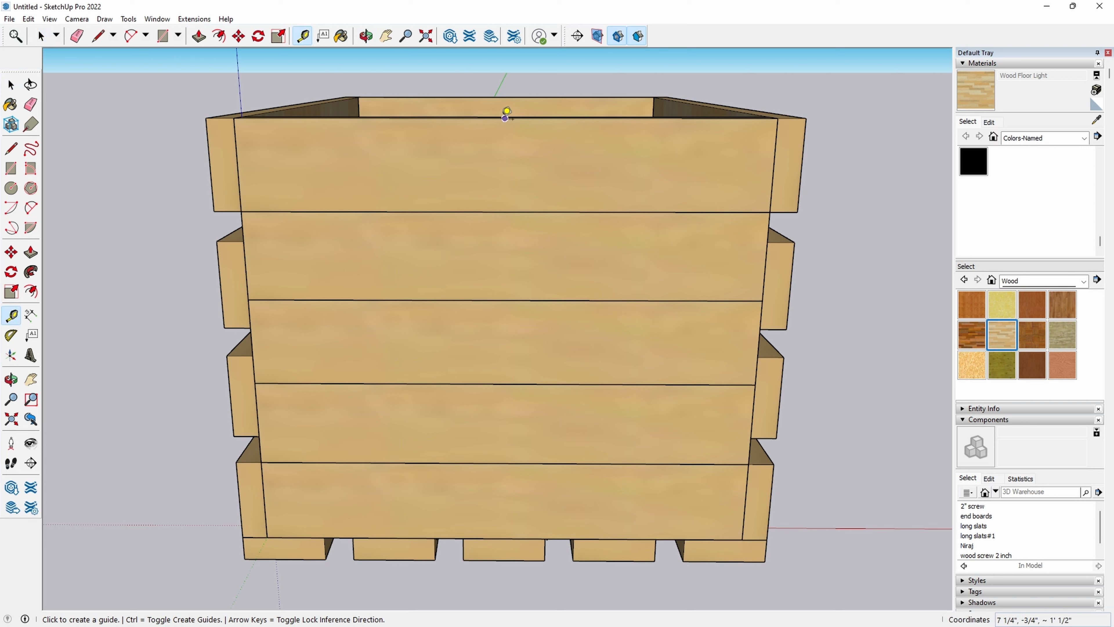
left_click(505, 117)
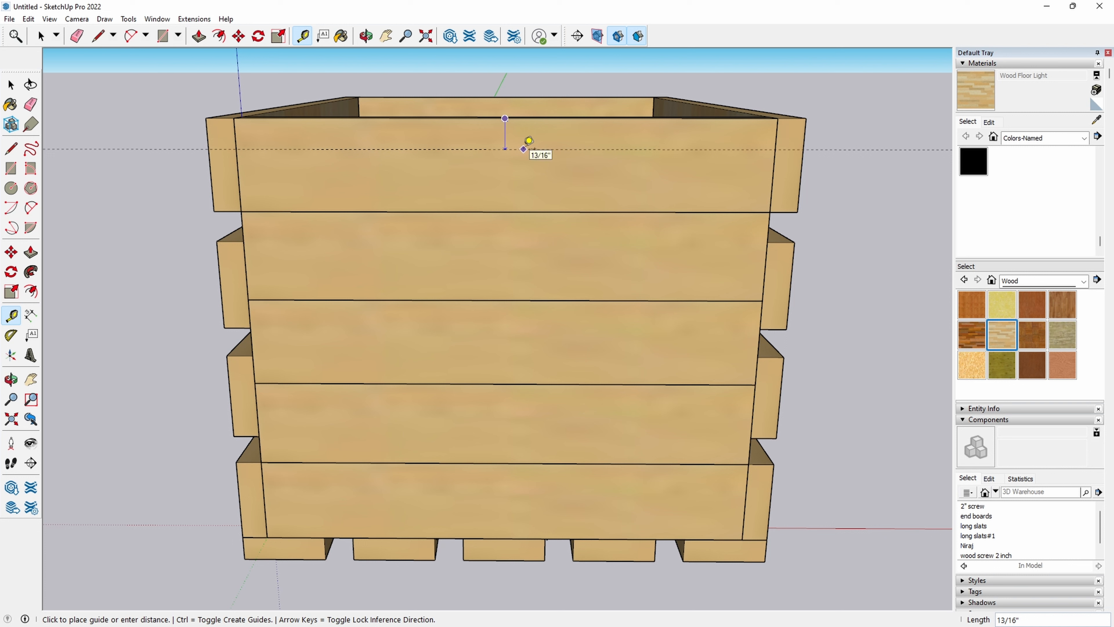
key("Return")
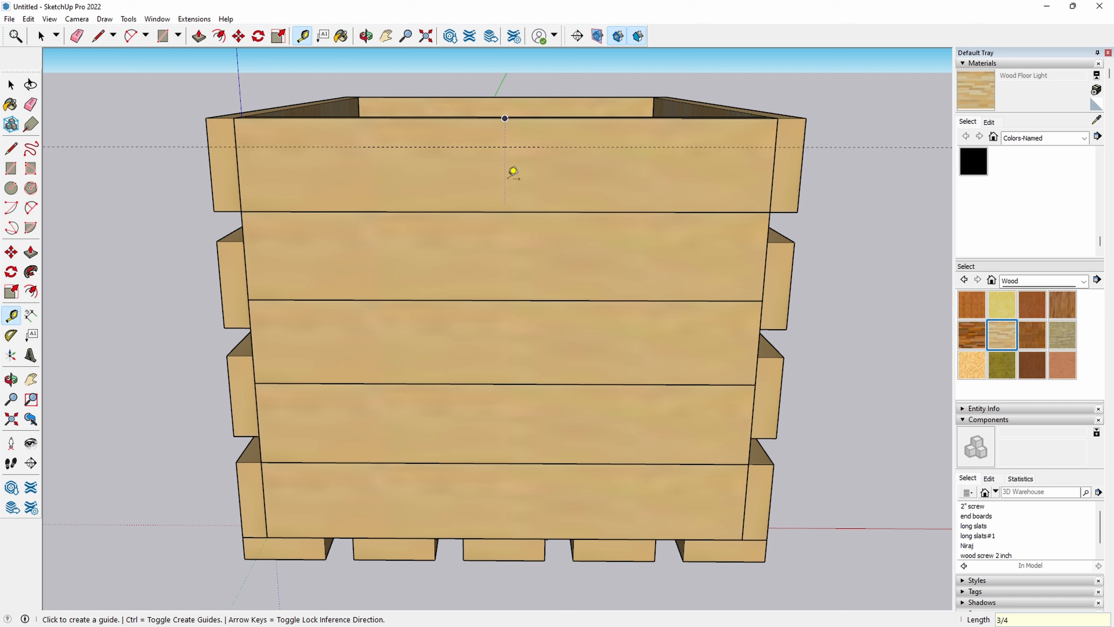
Step: Try to place a 1.5" guide downward from the center of the horizontal guide on the top end board
left_click(505, 147)
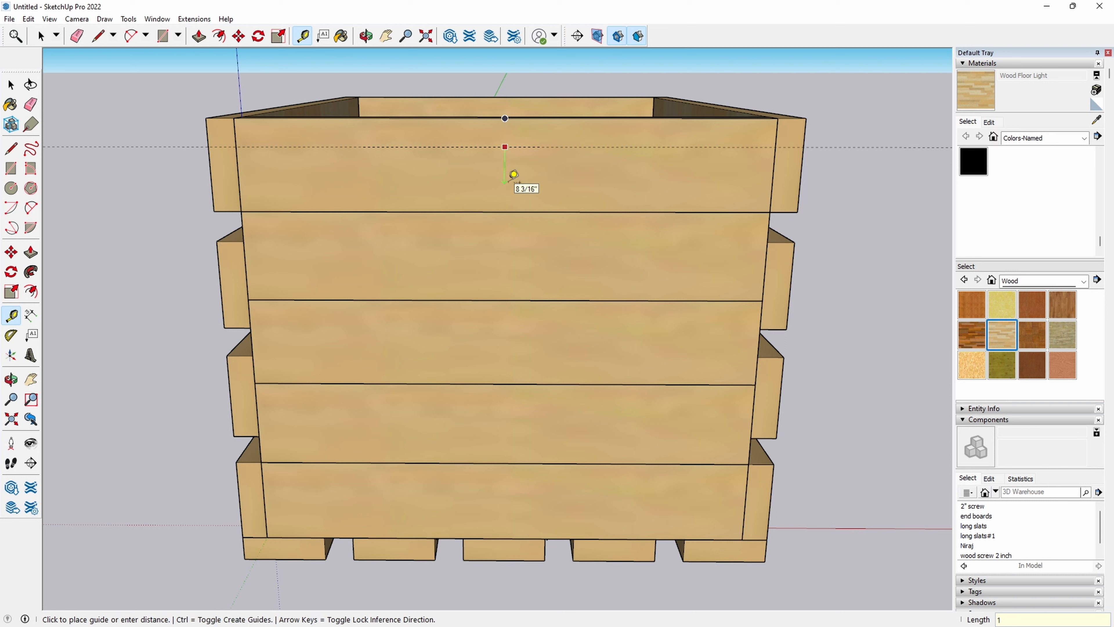
key("Return")
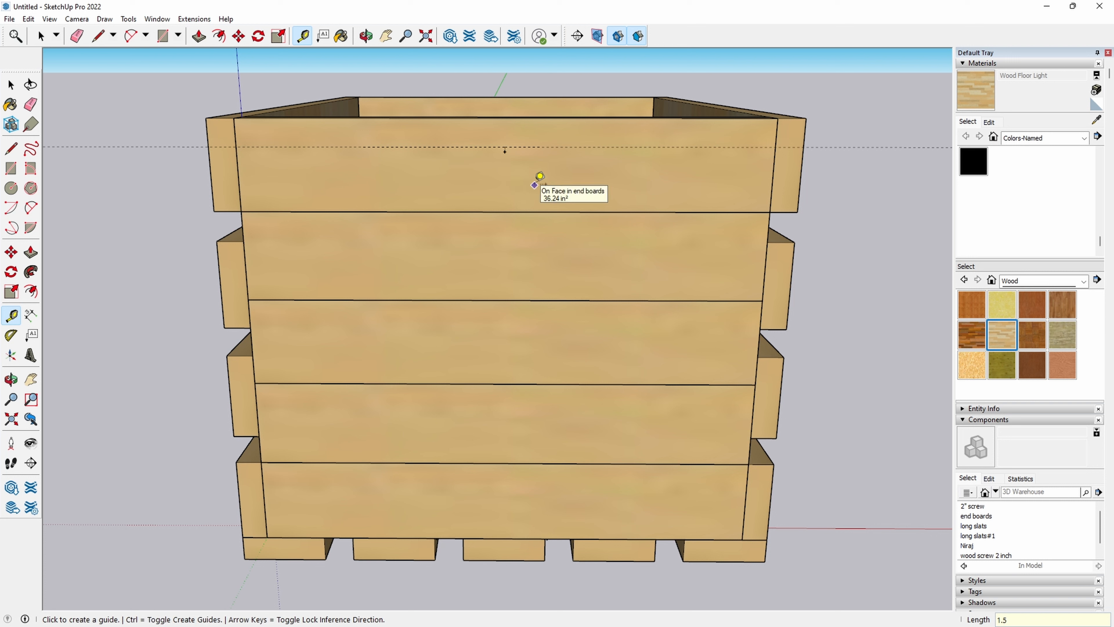
left_click(505, 147)
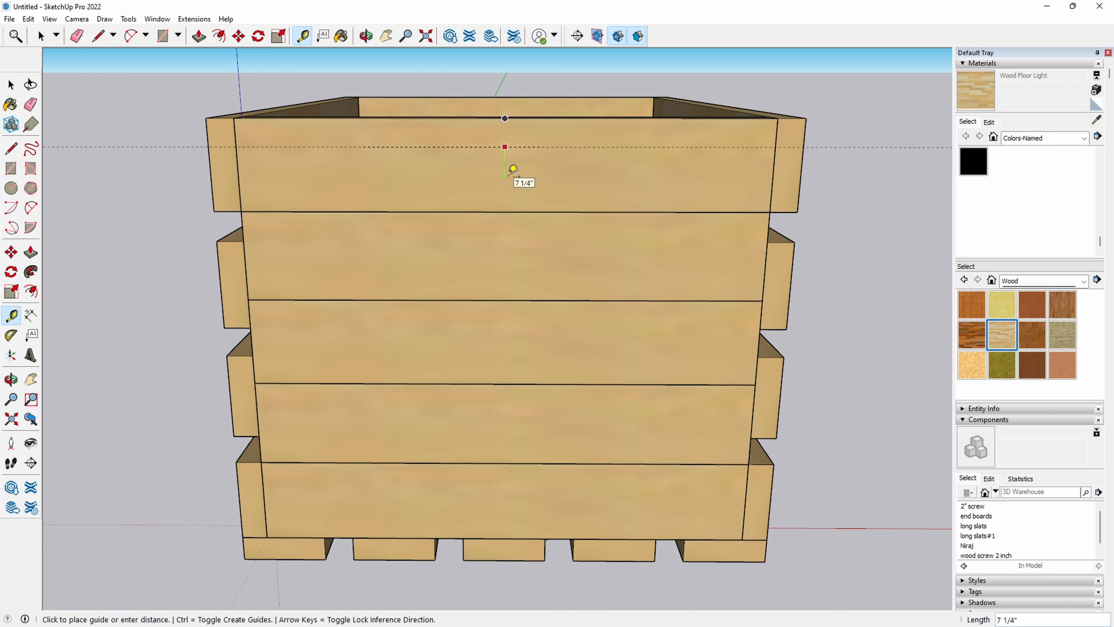
type("1.5")
key("Return")
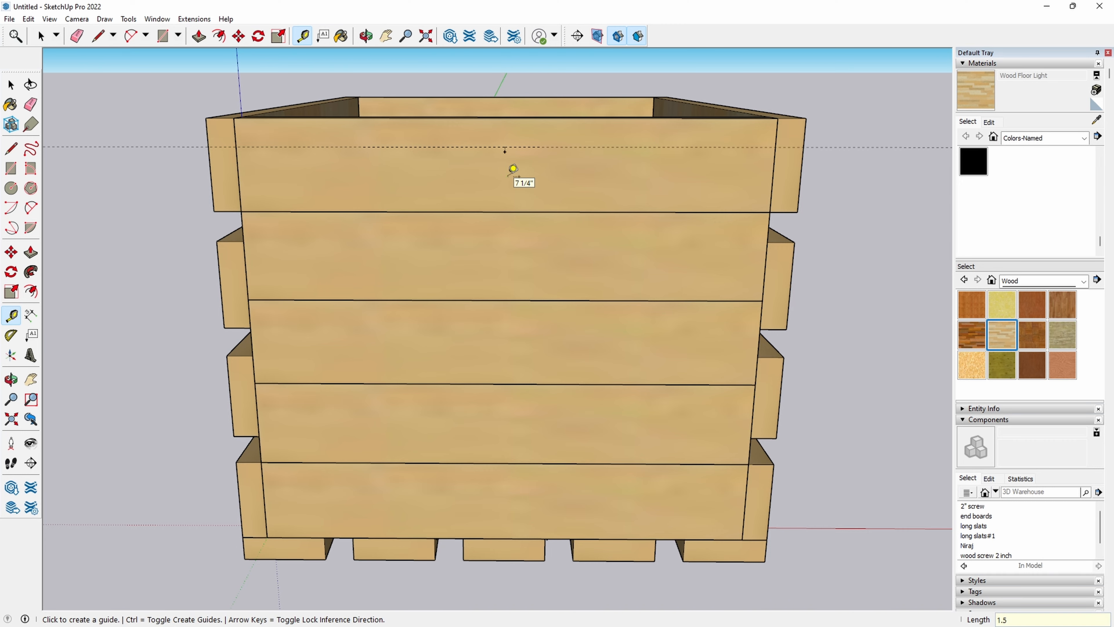
Step: Place a 1.5" vertical guide down the top end board's face from the center of the horizontal guide
scroll(509, 169, "up", 3)
middle_click_drag(505, 168, 575, 145)
left_click(450, 130)
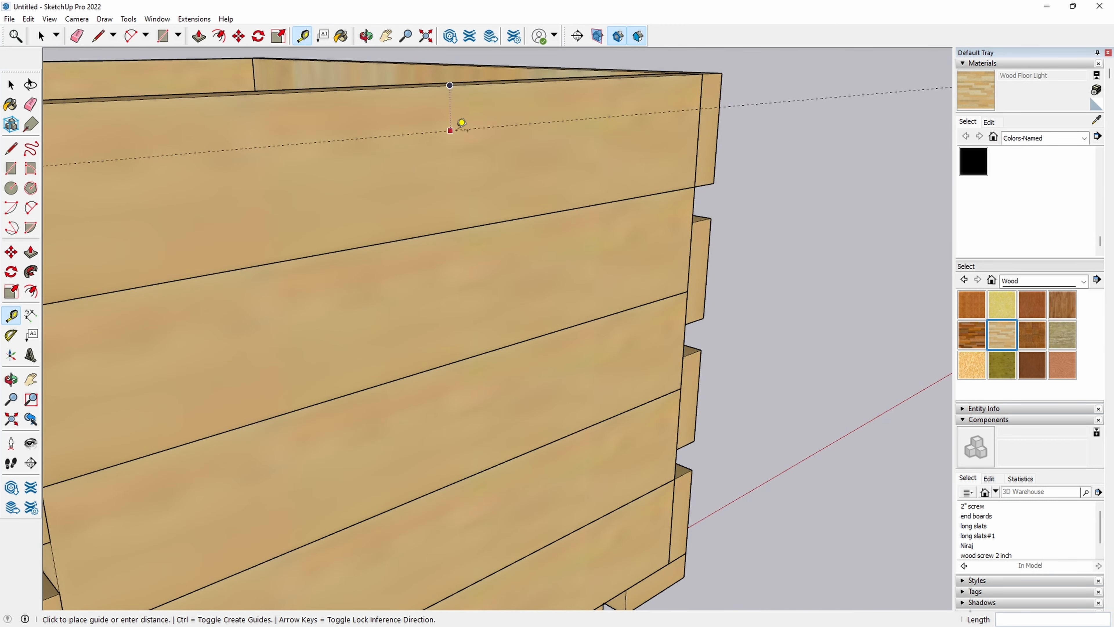
left_click(450, 174)
middle_click_drag(455, 167, 648, 189)
middle_click_drag(648, 189, 460, 212)
middle_click_drag(672, 231, 519, 231, "shift")
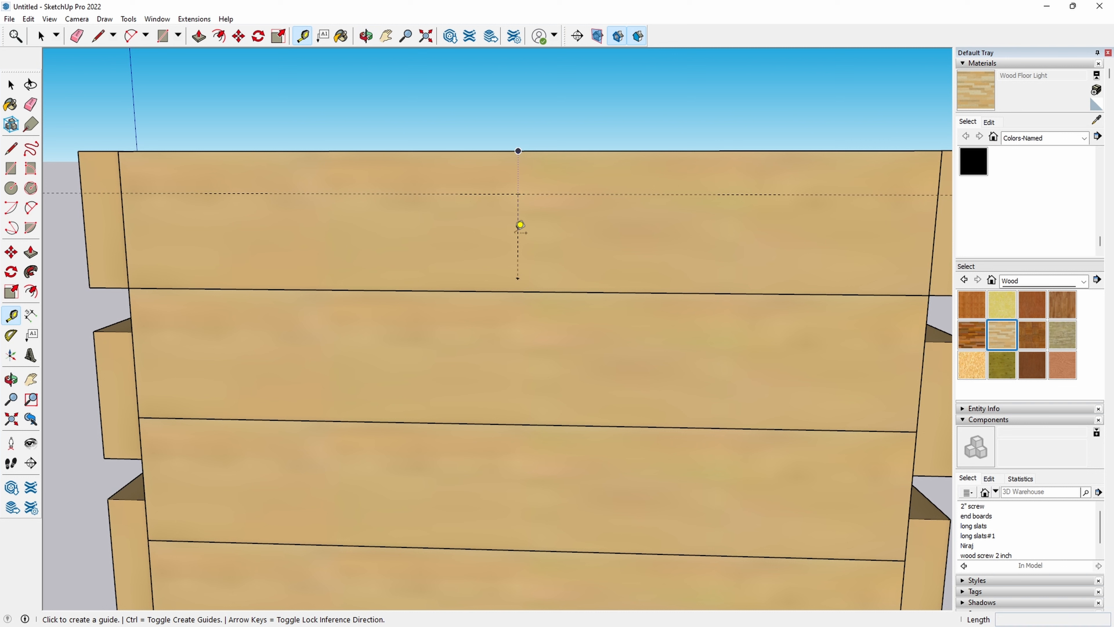
Step: Place a 1.5" guide from the vertical guide's midpoint in the positive red direction
left_click(518, 239)
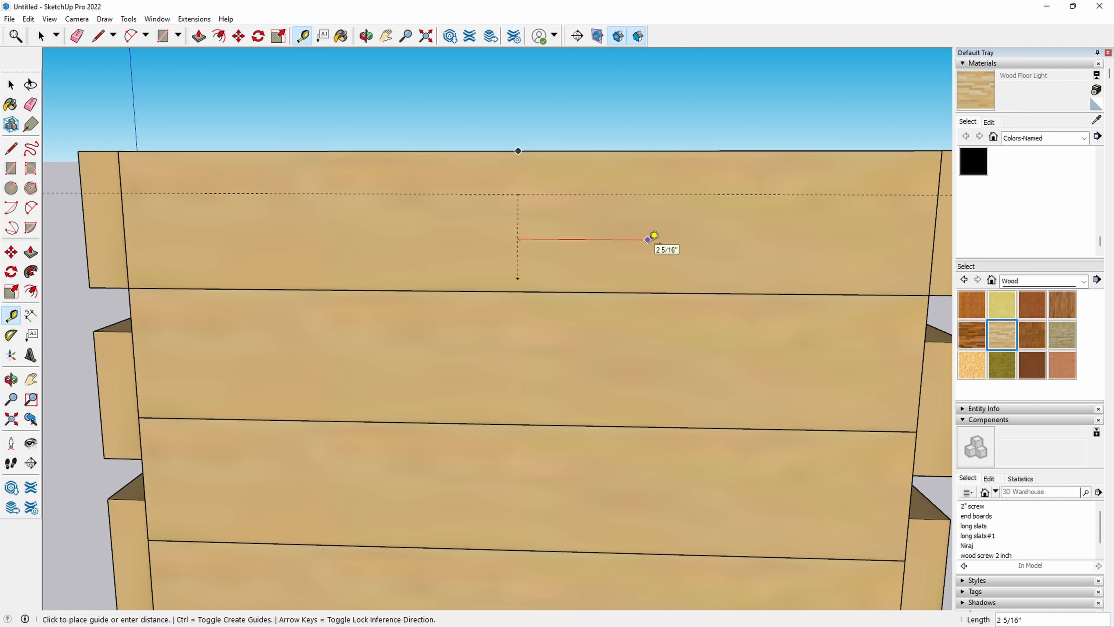
type("1.5")
key("Return")
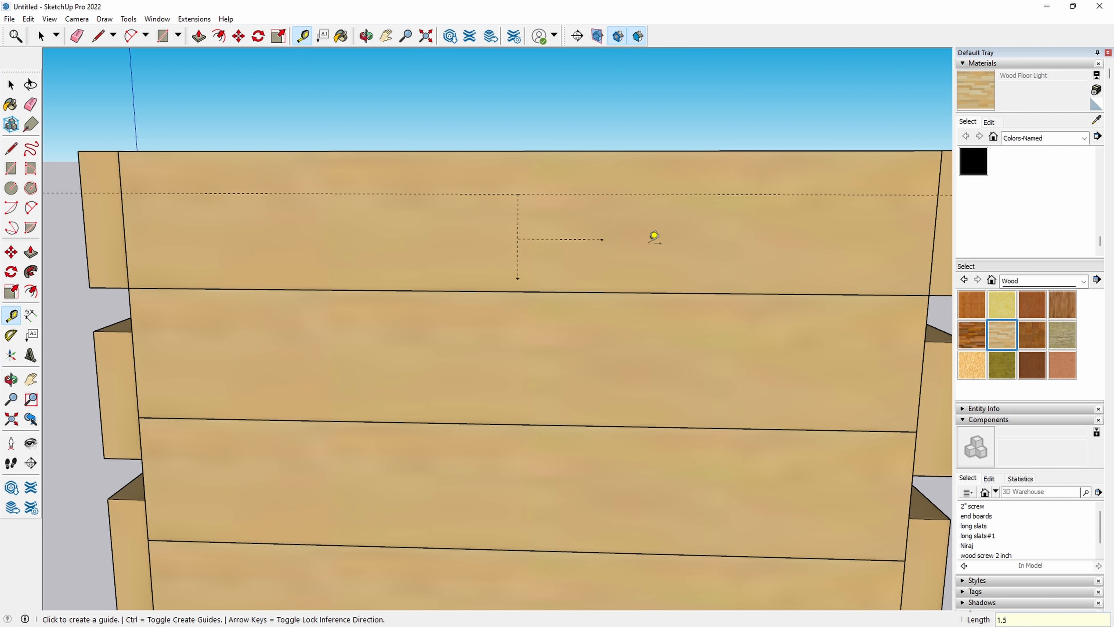
Step: Place a matching 1.5" guide from the vertical guide's midpoint in the negative red direction
left_click(518, 239)
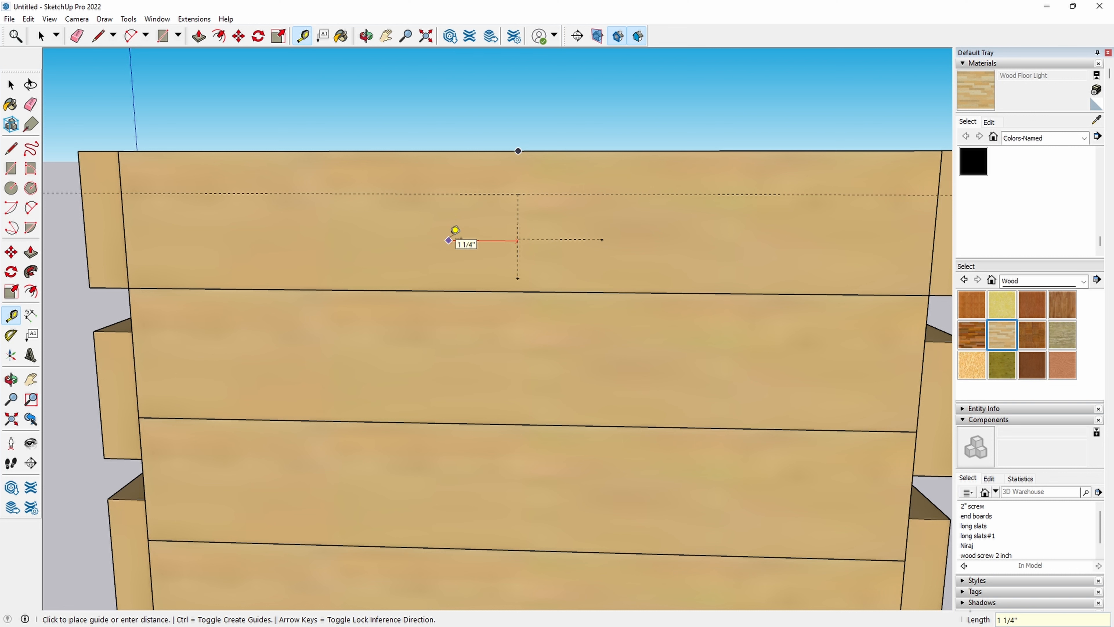
key("Escape")
scroll(524, 241, "up", 5)
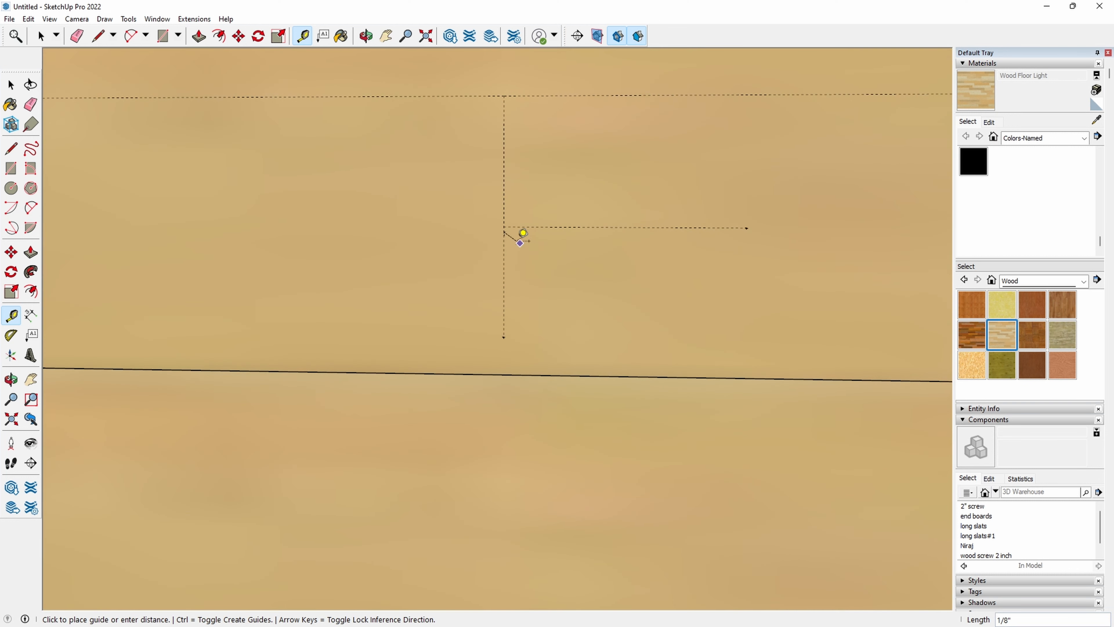
left_click(510, 219)
scroll(509, 224, "up", 4)
scroll(503, 229, "up", 2)
key("Escape")
left_click(491, 196)
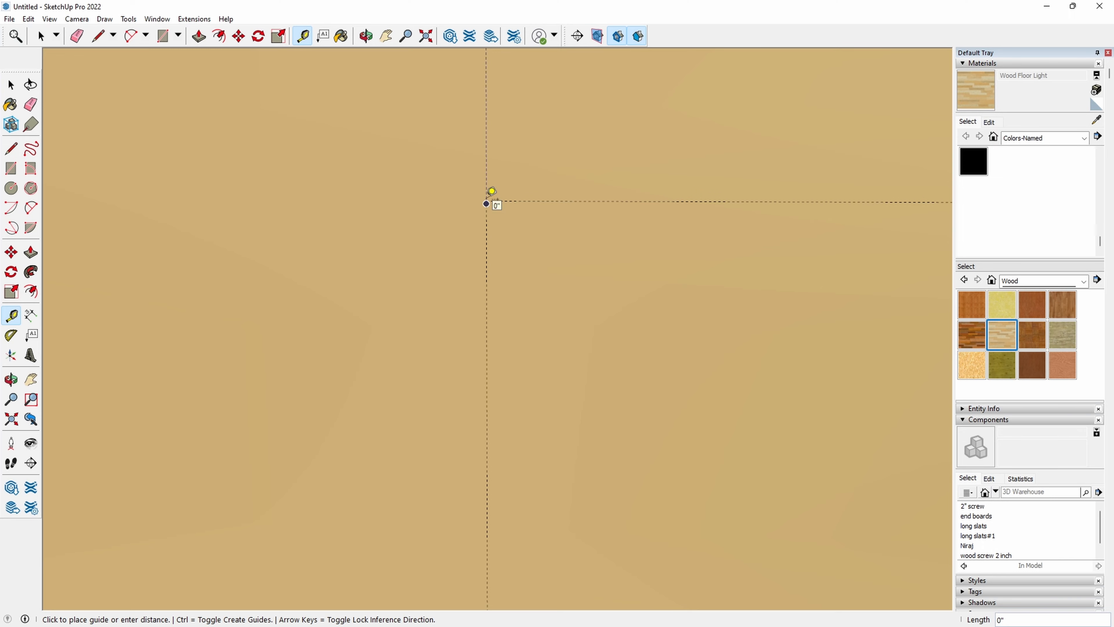
key("Return")
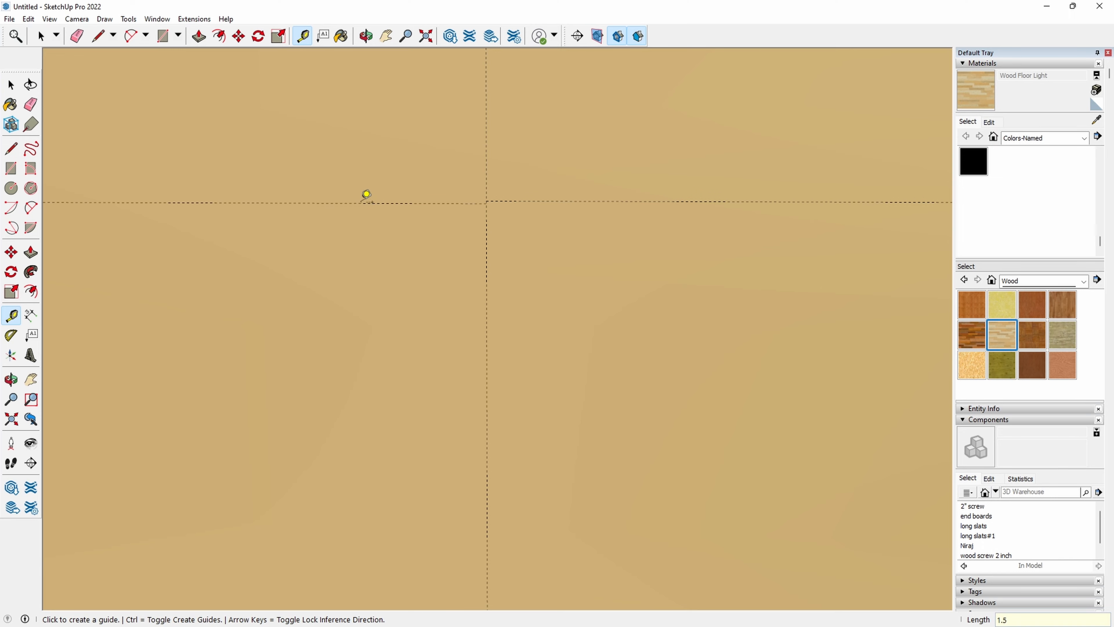
Step: Deselect the far end board and open the near top end board with the guides for editing
middle_click_drag(365, 194, 505, 253)
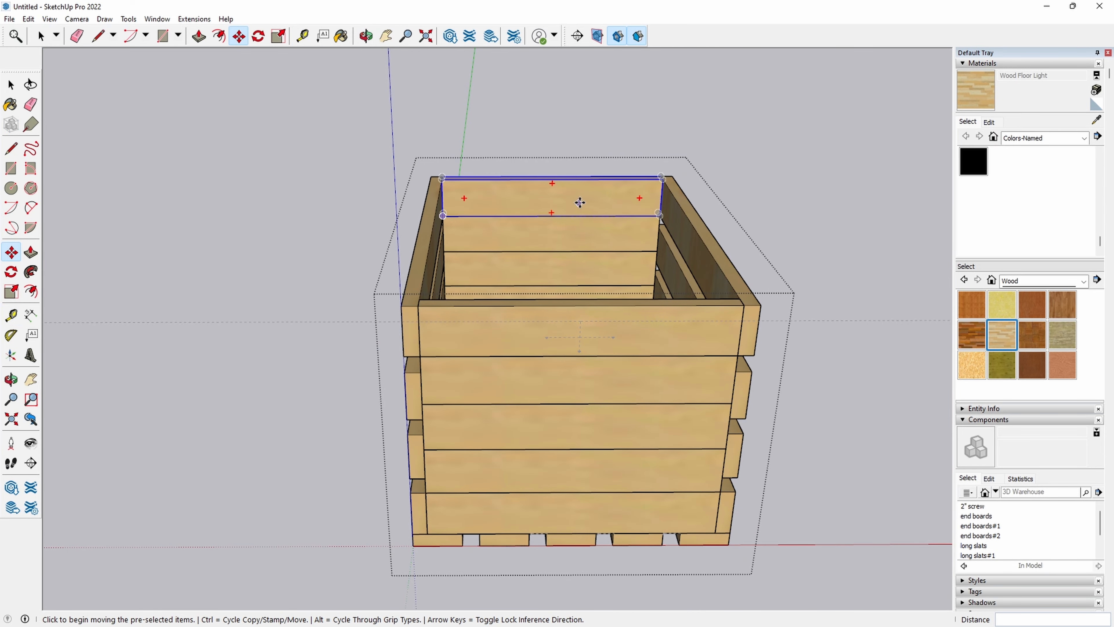
scroll(564, 355, "up", 6)
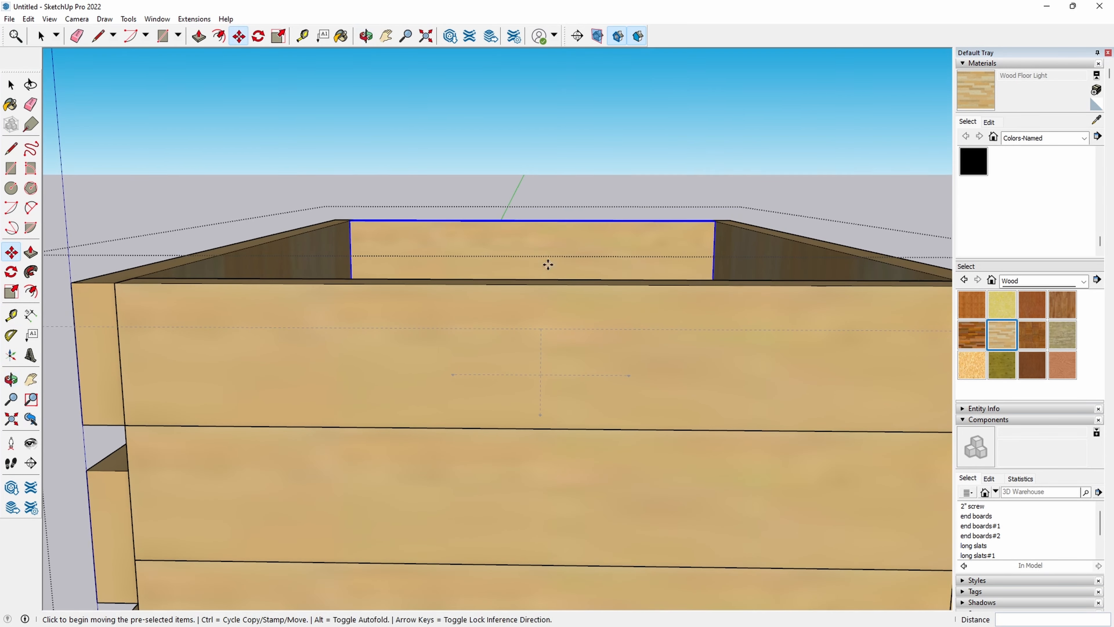
key("space")
left_click(654, 407)
double_click(572, 400)
scroll(518, 398, "up", 3)
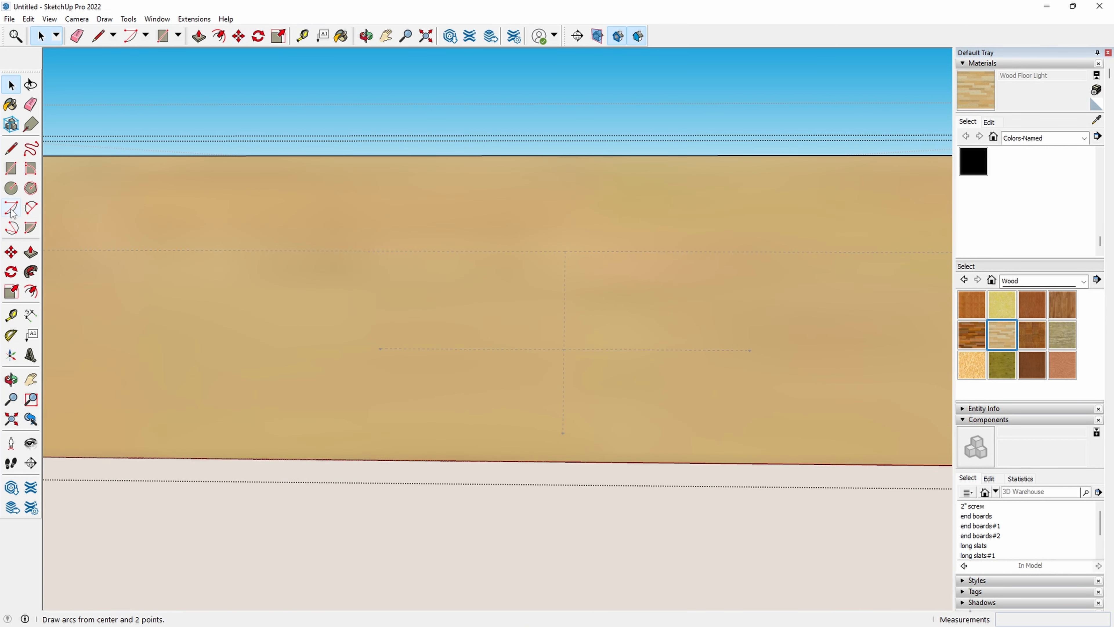
left_click(31, 208)
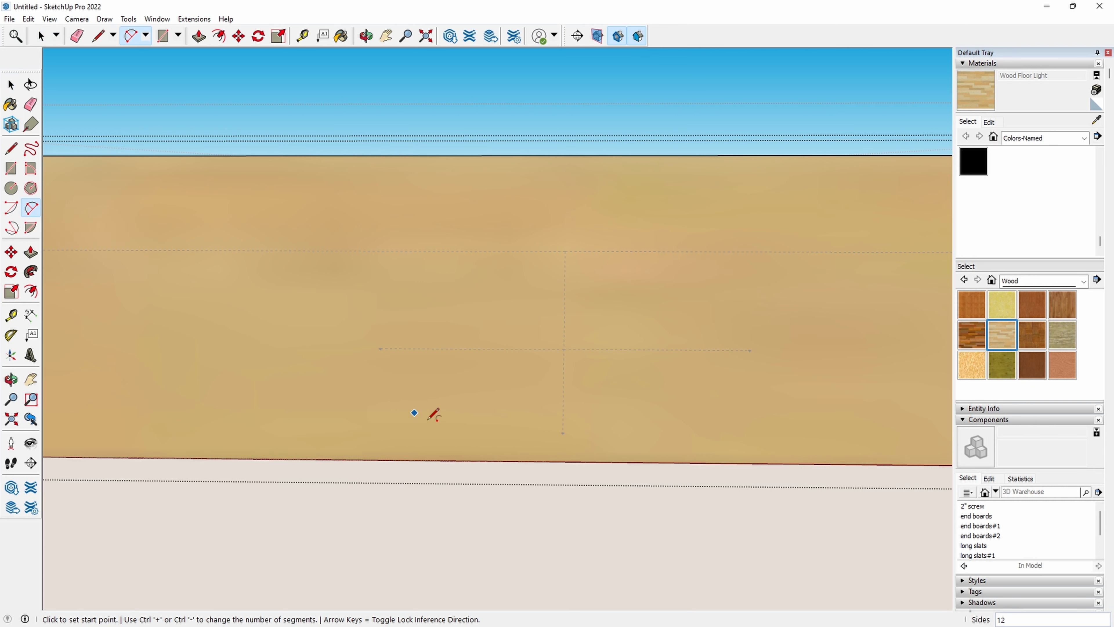
left_click(563, 432)
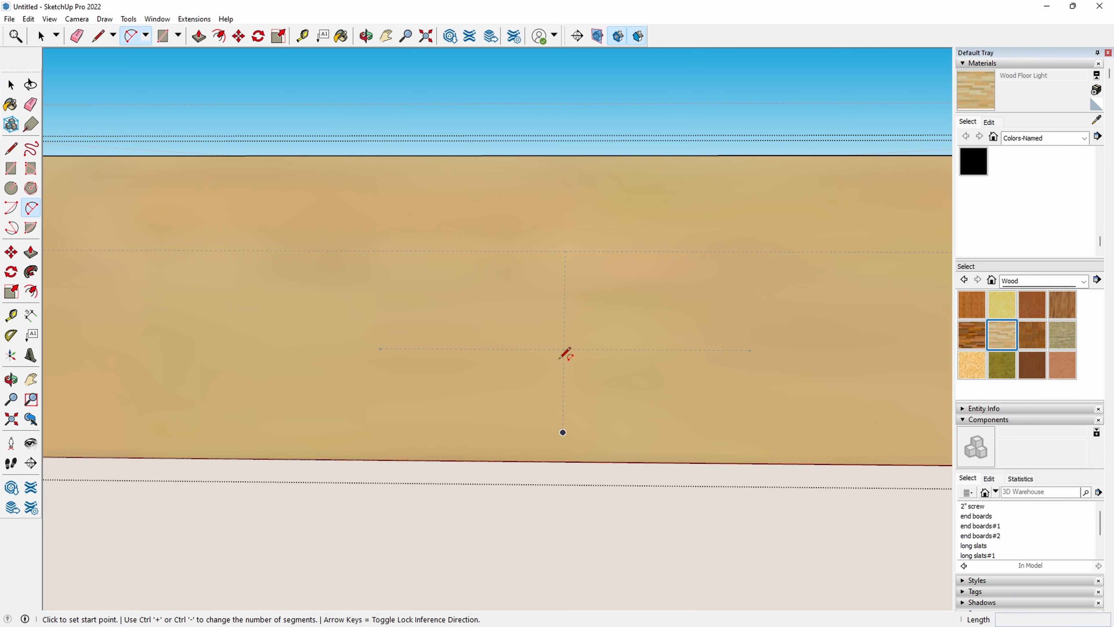
left_click(565, 251)
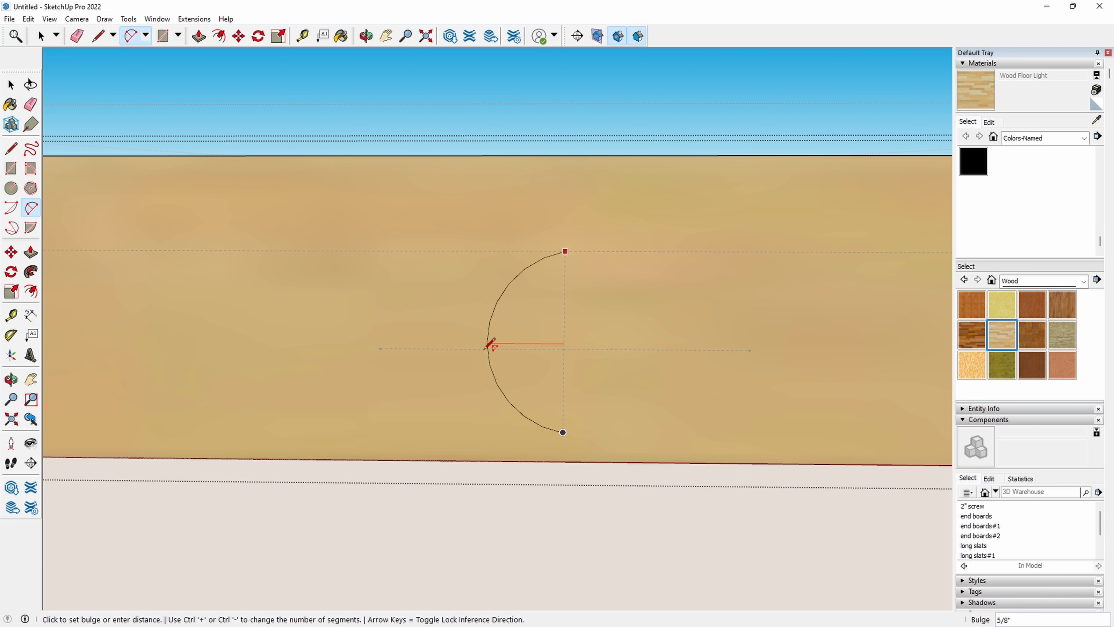
key("Escape")
Step: Draw two arcs between the horizontal guide's ends, one bulging up about 13/16" and one down toward the vertical guide's lower end
left_click(379, 347)
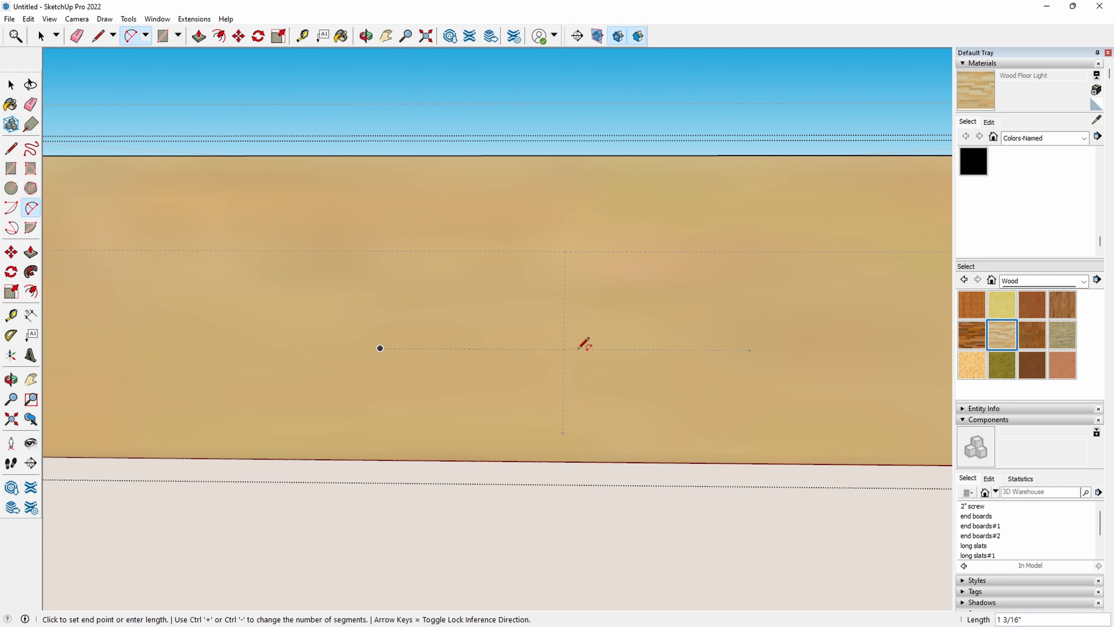
left_click(749, 350)
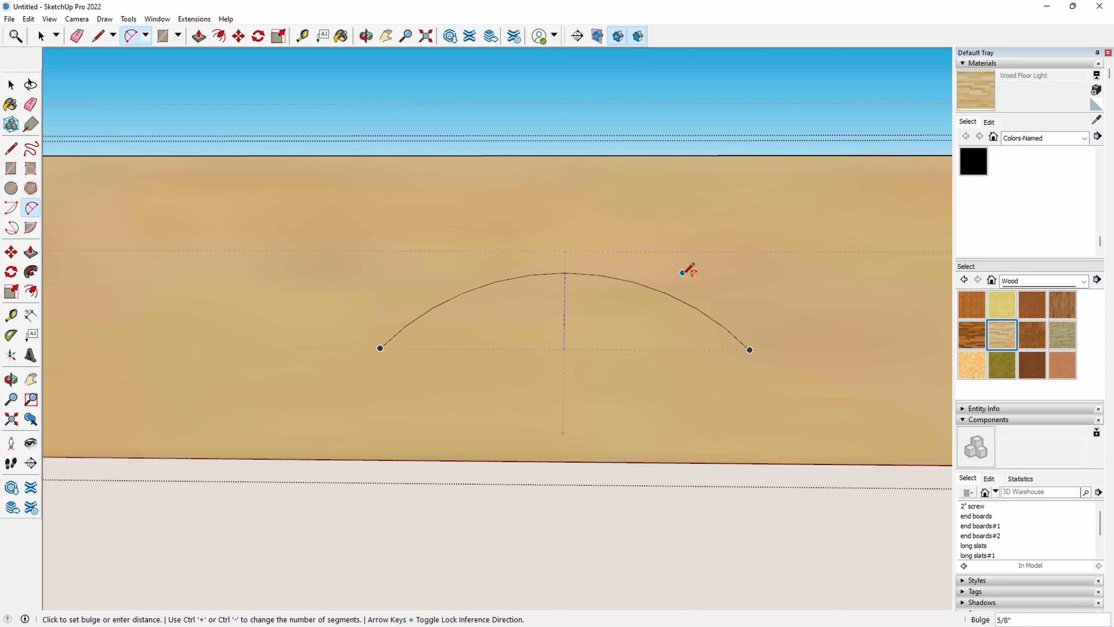
left_click(689, 248)
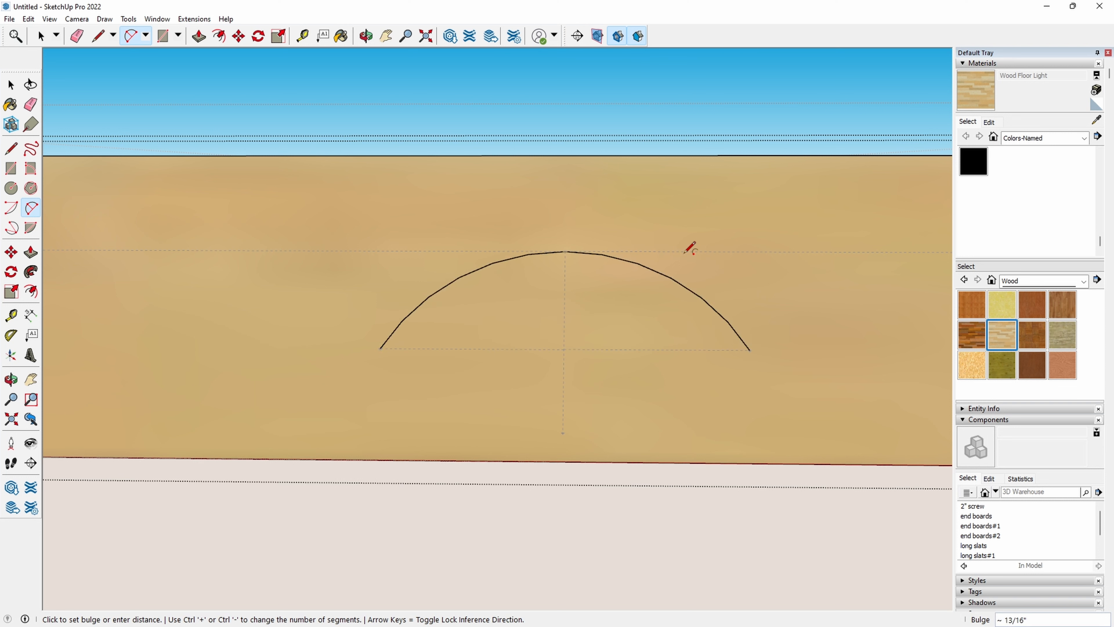
left_click(750, 350)
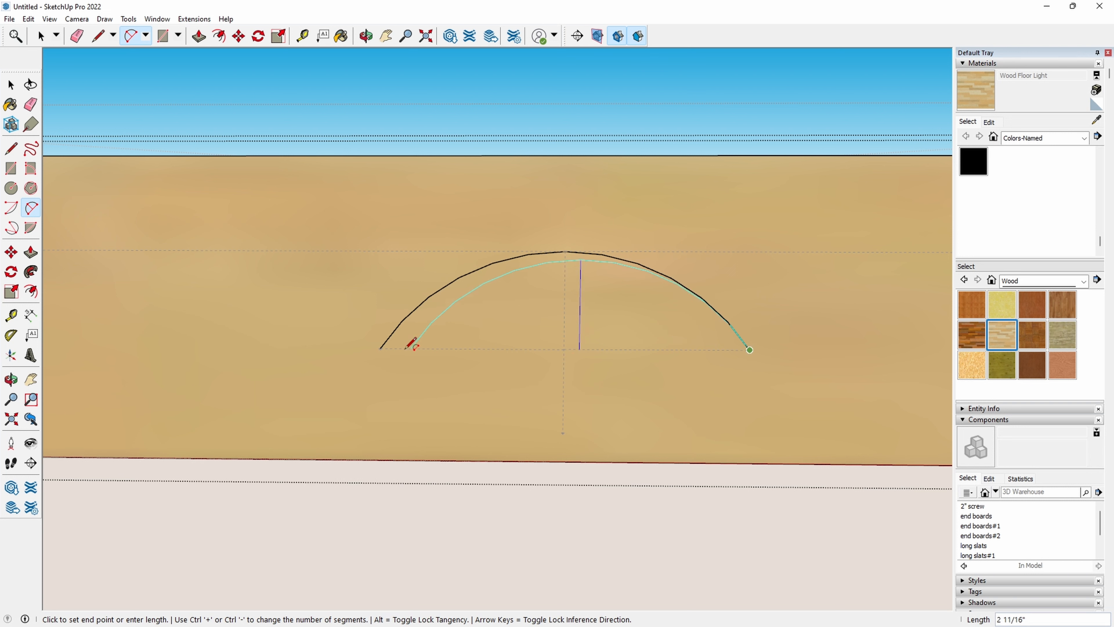
left_click(379, 348)
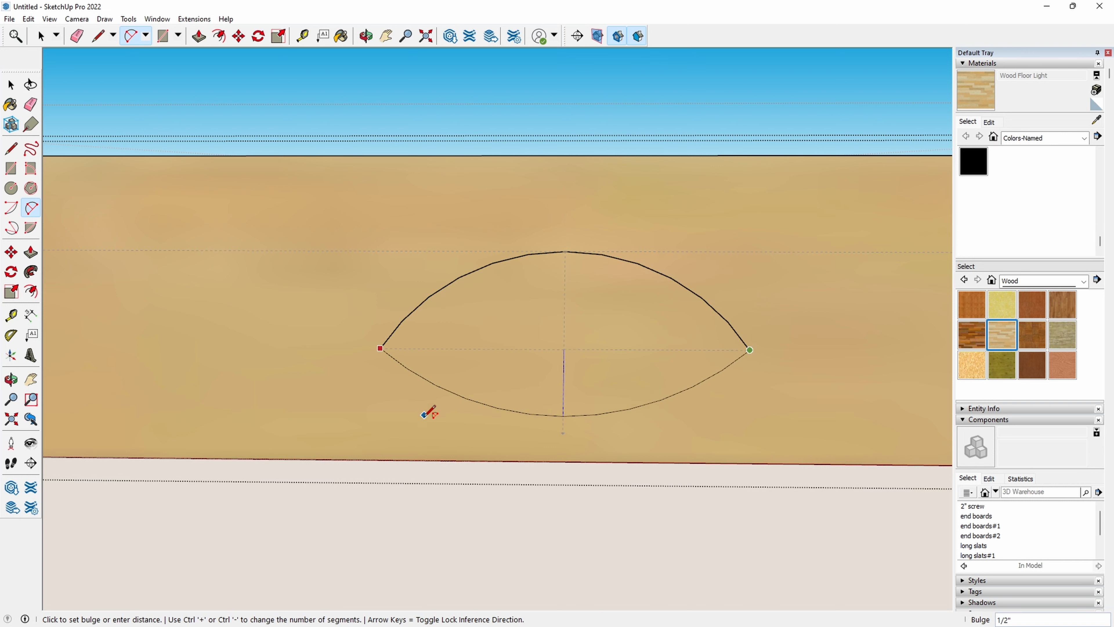
left_click(422, 428)
key("space")
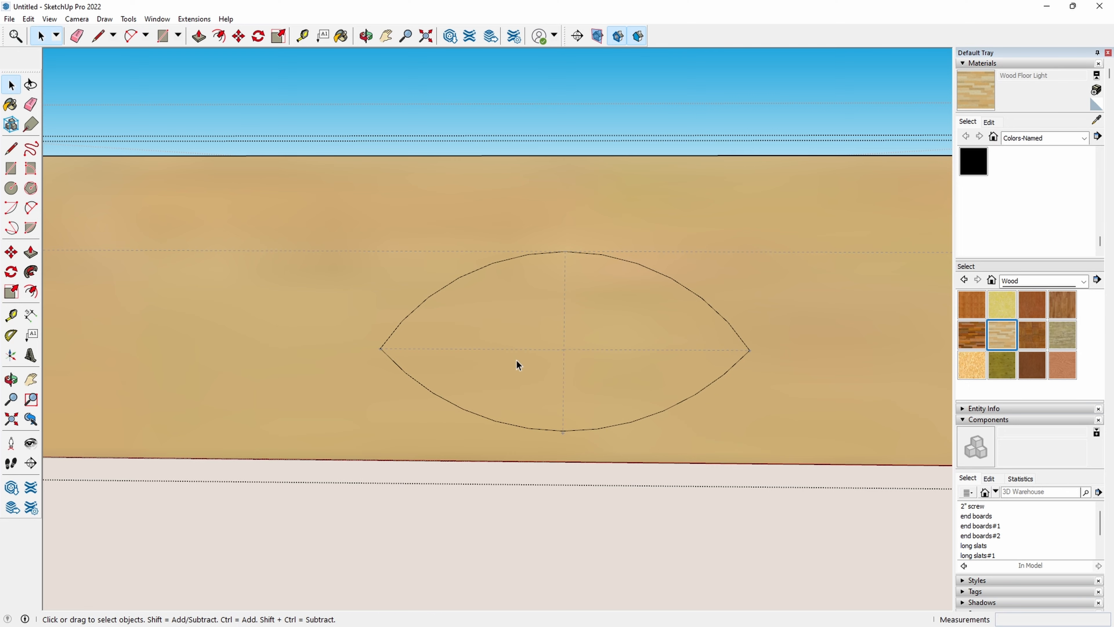
Step: Push the lens-shaped face 3/4" through the top end board to cut the handle opening, and leave component editing
key("p")
left_click(544, 356)
left_click(530, 327)
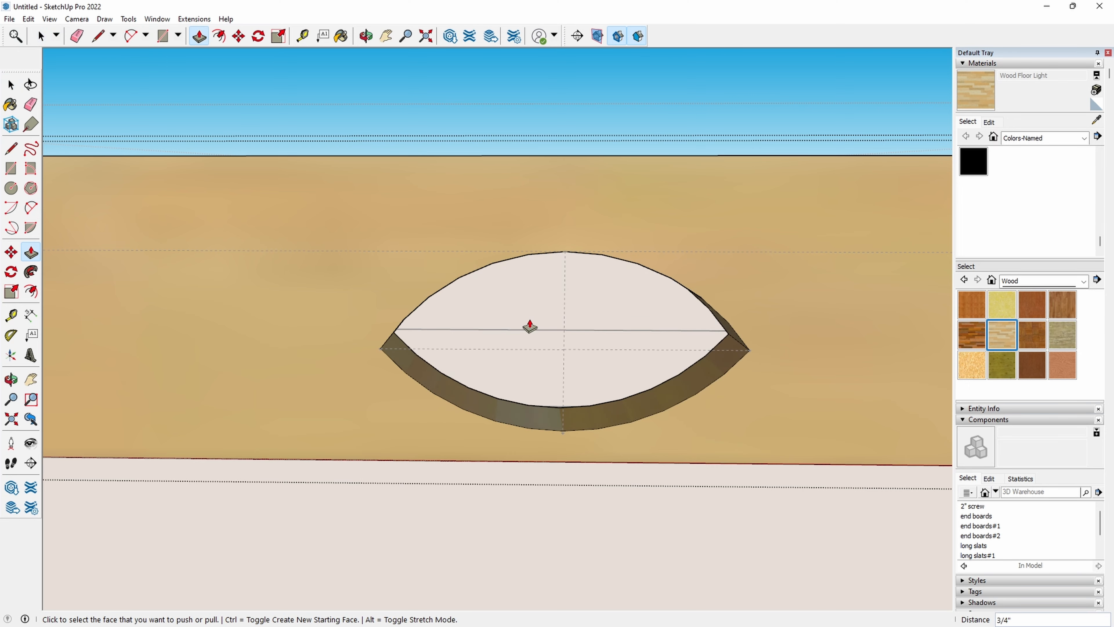
scroll(554, 343, "down", 2)
middle_click_drag(553, 343, 544, 302)
scroll(770, 387, "down", 2)
key("space")
left_click(475, 167)
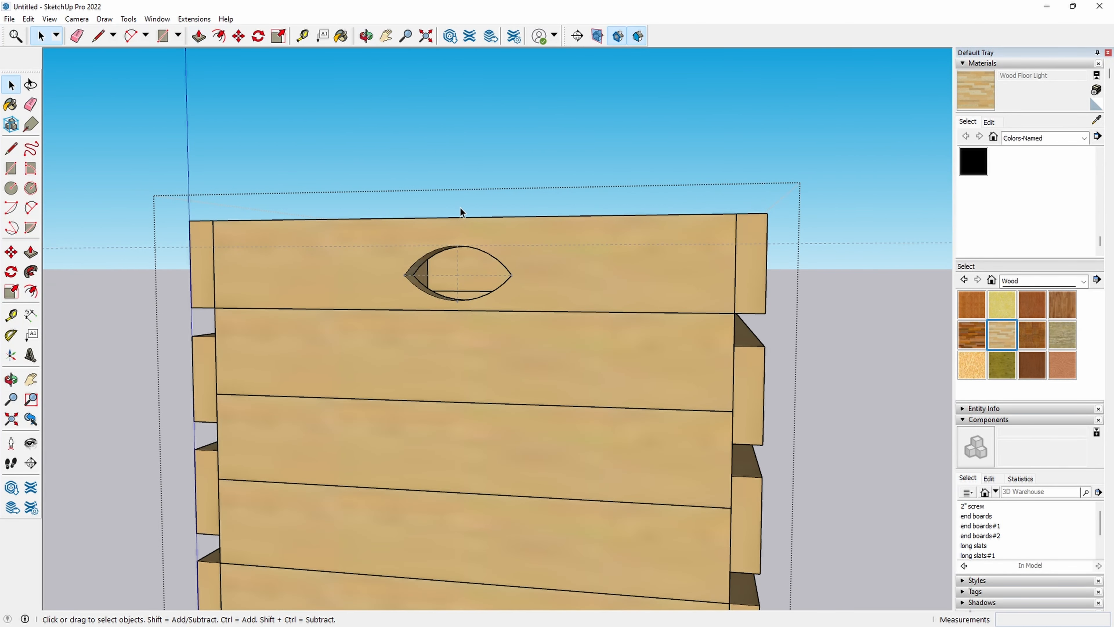
middle_click_drag(460, 212, 663, 237)
left_click(177, 284)
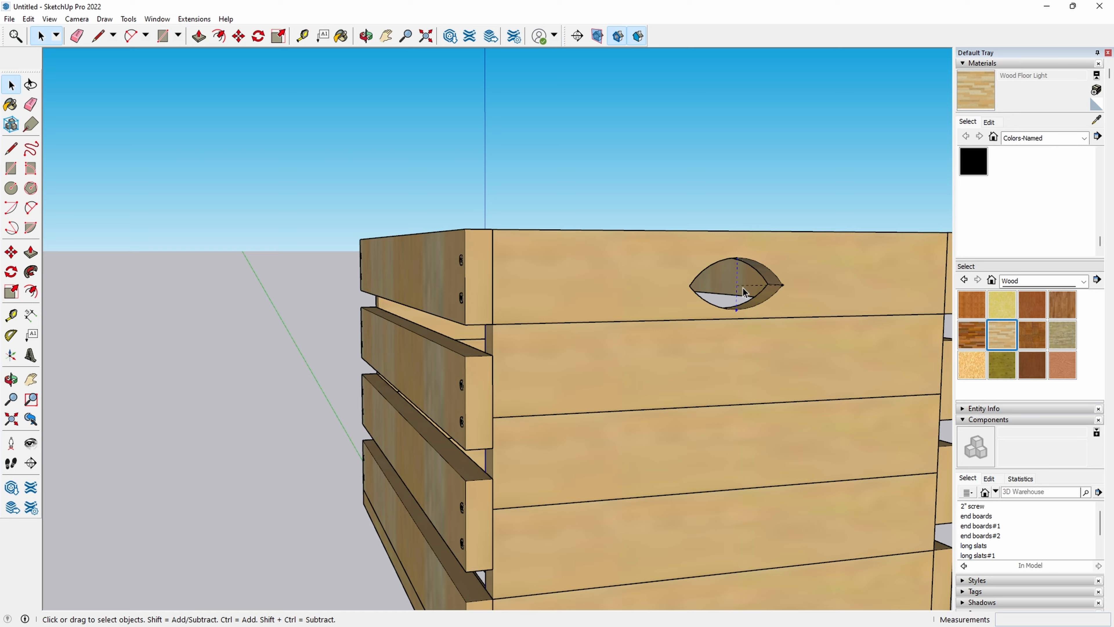
Step: Measure the height and width of the handle cutout in the near top end board
middle_click_drag(808, 184, 583, 329)
scroll(541, 371, "down", 5)
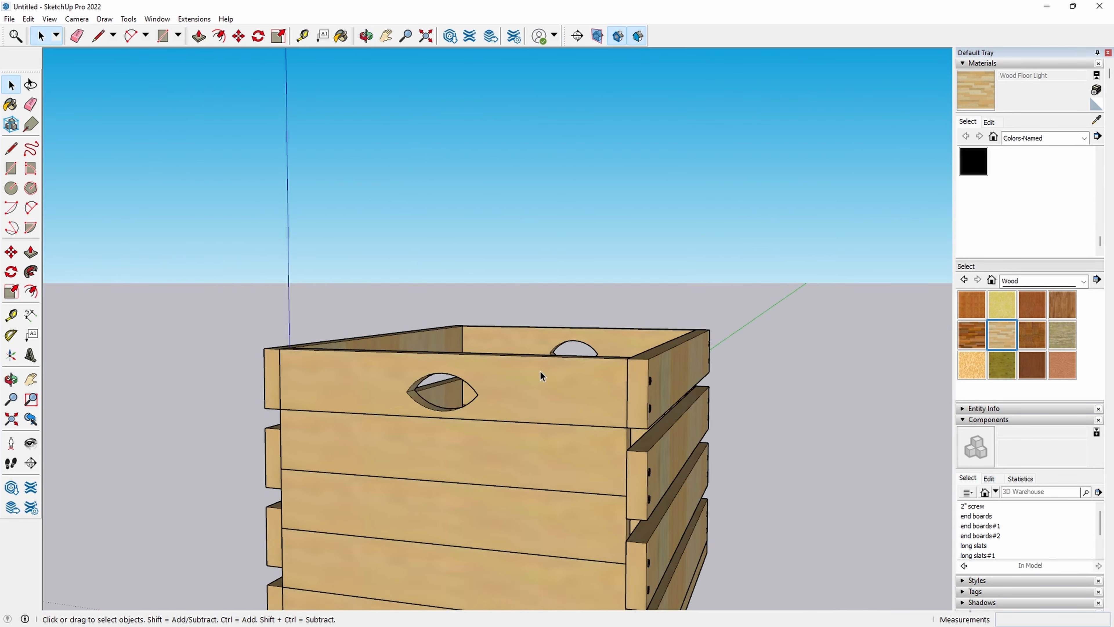
middle_click_drag(540, 370, 571, 398)
scroll(485, 381, "up", 8)
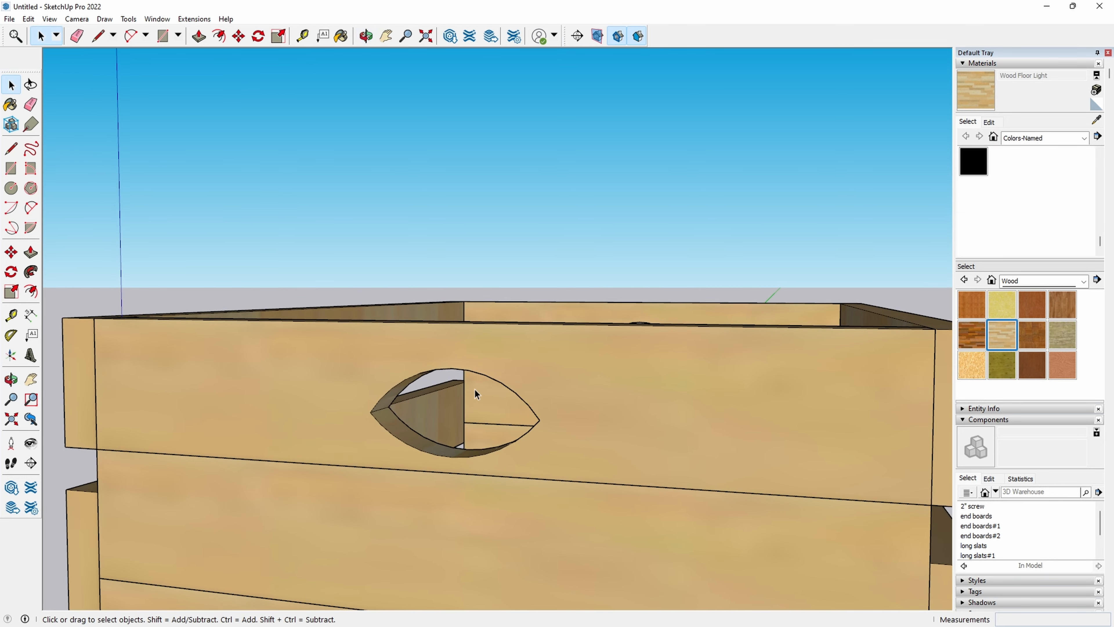
key("t")
left_click(452, 367)
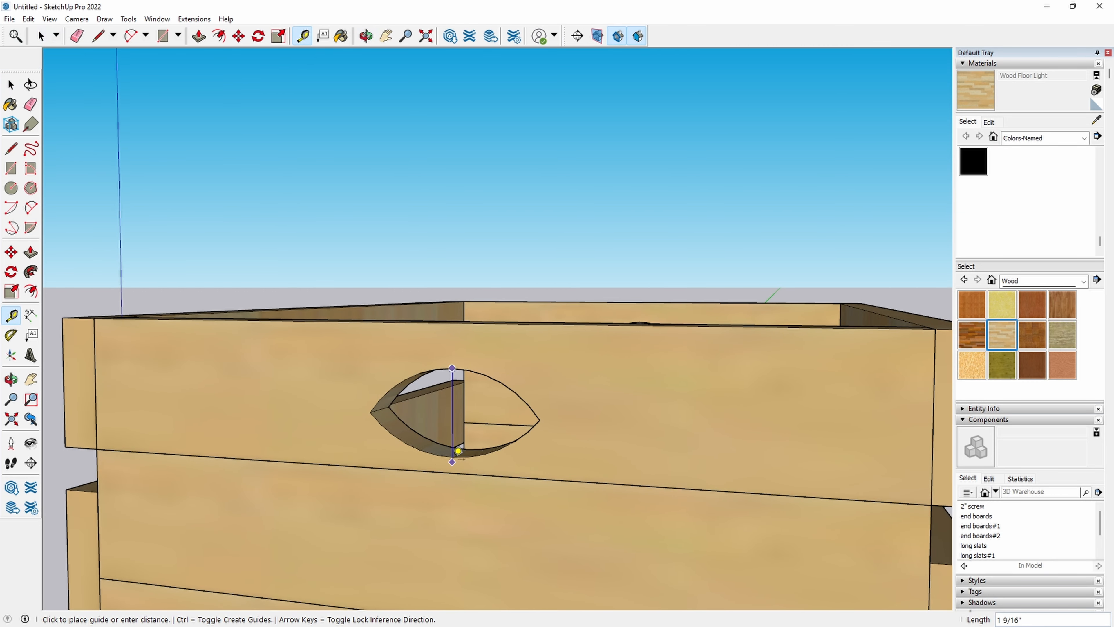
left_click(452, 456)
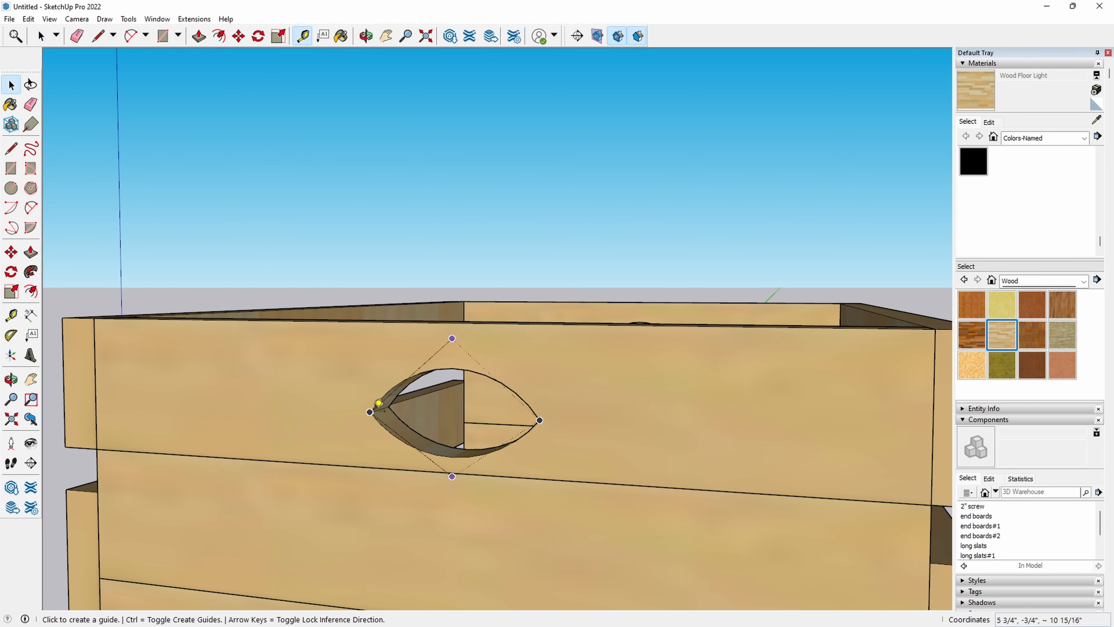
left_click(370, 411)
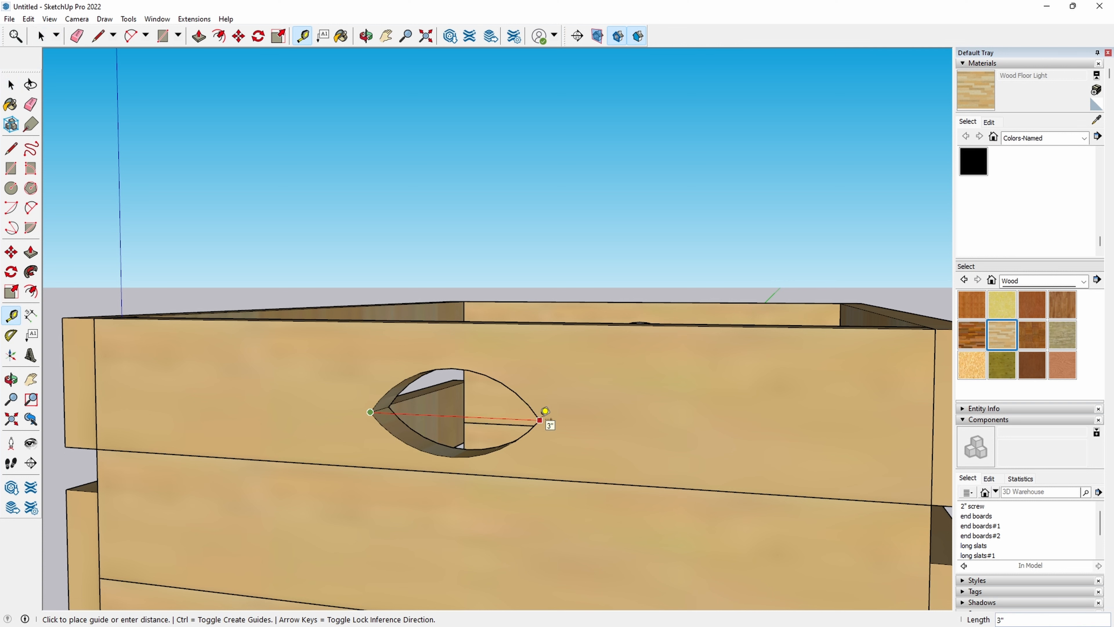
key("space")
middle_click_drag(781, 297, 768, 310)
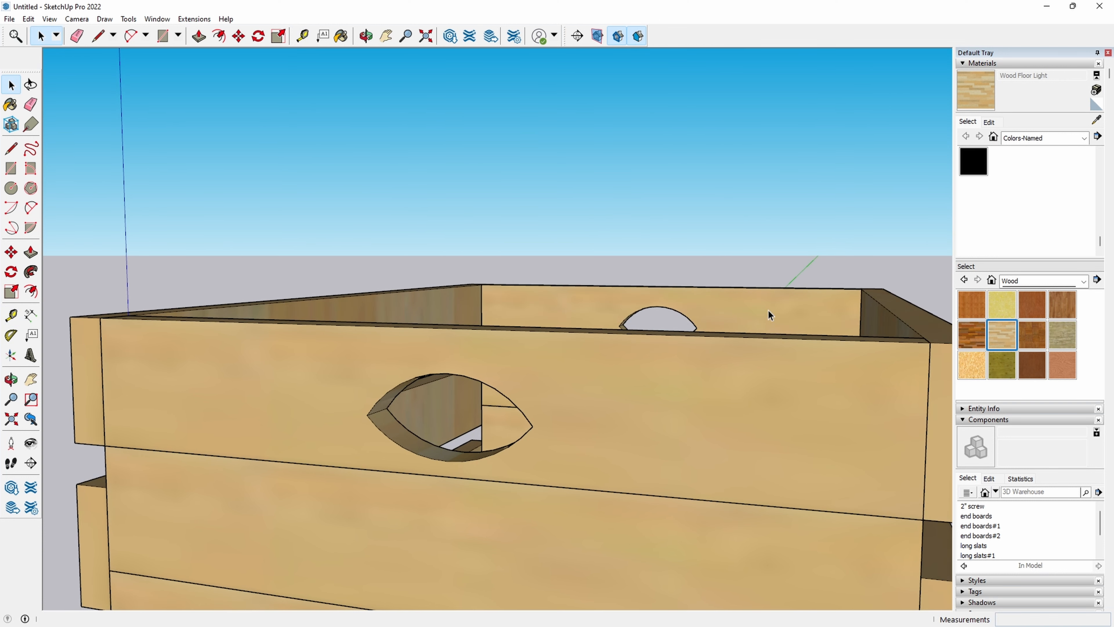